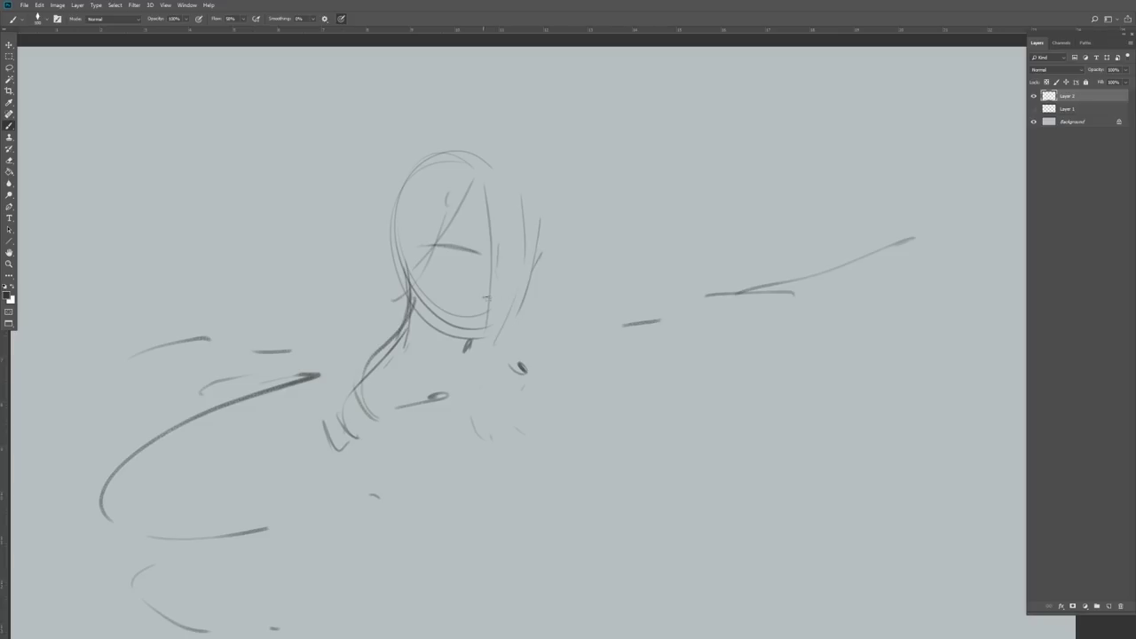
# Sketch the eyes, nose and brow of the face and strengthen the cheek, chin and jaw contour
pyautogui.moveTo(494, 269); pyautogui.dragTo(500, 295)
pyautogui.moveTo(430, 250); pyautogui.dragTo(468, 256)
pyautogui.moveTo(440, 253)
pyautogui.mouseDown()
pyautogui.moveTo(469, 263)
pyautogui.moveTo(459, 256)
pyautogui.mouseUp()
pyautogui.moveTo(497, 262); pyautogui.dragTo(525, 237)
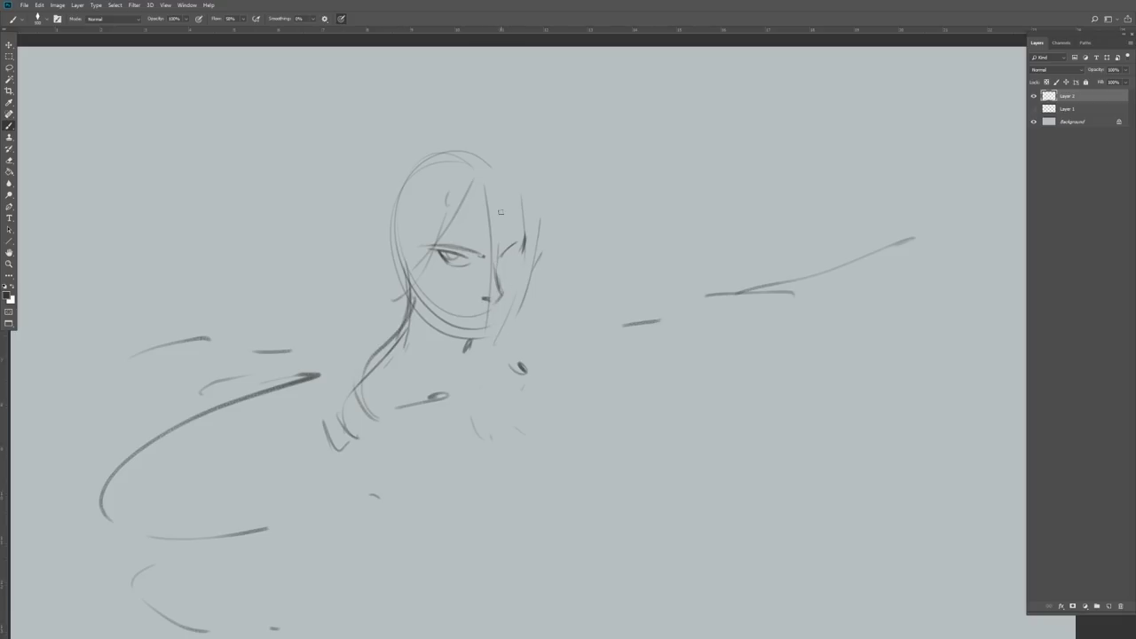
pyautogui.moveTo(522, 266); pyautogui.dragTo(493, 341)
pyautogui.moveTo(413, 297); pyautogui.dragTo(481, 341)
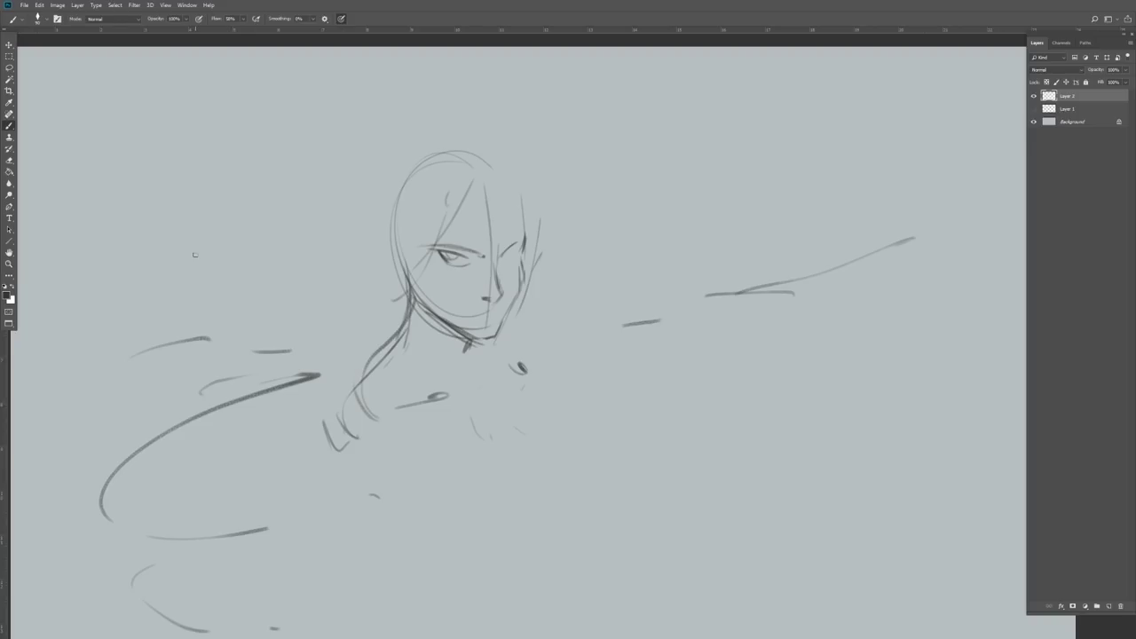
# Add angled brow lines over both eyes and rough strokes around the temple and ear area
pyautogui.moveTo(447, 236); pyautogui.dragTo(469, 243)
pyautogui.moveTo(524, 229); pyautogui.dragTo(513, 241)
pyautogui.moveTo(433, 251)
pyautogui.mouseDown()
pyautogui.moveTo(415, 291)
pyautogui.moveTo(387, 277)
pyautogui.mouseUp()
pyautogui.moveTo(502, 256); pyautogui.dragTo(521, 243)
pyautogui.moveTo(524, 237); pyautogui.dragTo(515, 198)
# Darken the figure's jawline and sketch the front and back of the neck and the collarbone
pyautogui.moveTo(421, 302); pyautogui.dragTo(464, 344)
pyautogui.moveTo(415, 289); pyautogui.dragTo(409, 339)
pyautogui.moveTo(435, 392); pyautogui.dragTo(470, 405)
pyautogui.moveTo(466, 339); pyautogui.dragTo(456, 369)
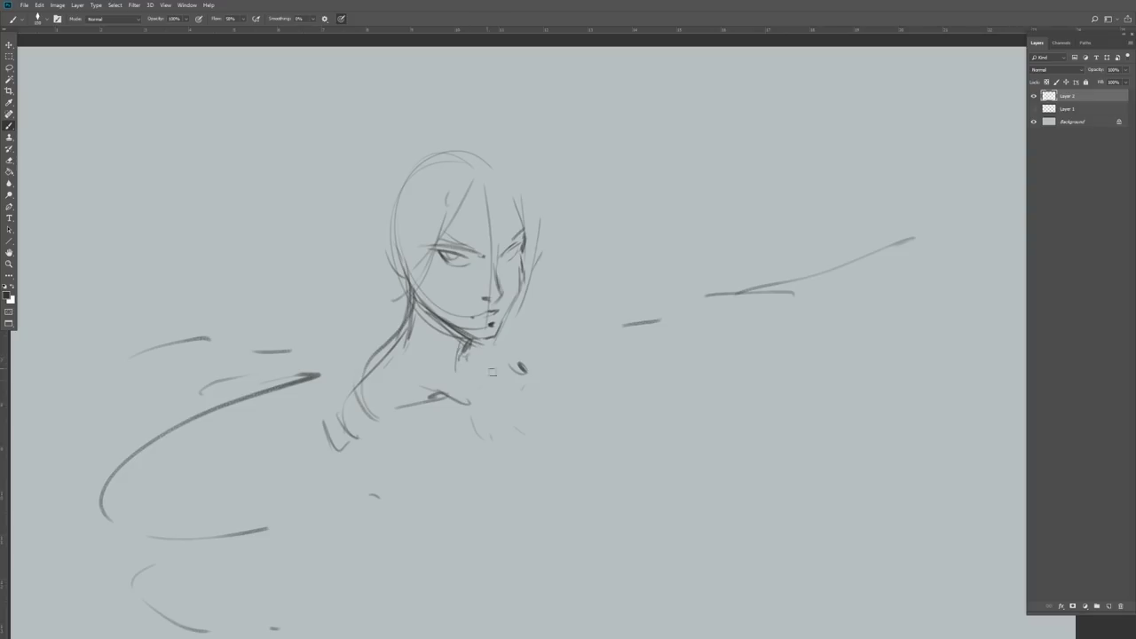
# Rough in a second, upturned head beside the first with cranium, jaw, centre line, brow, eye and nose
pyautogui.moveTo(602, 214)
pyautogui.mouseDown()
pyautogui.moveTo(434, 267)
pyautogui.moveTo(537, 191)
pyautogui.mouseUp()
pyautogui.moveTo(490, 175); pyautogui.dragTo(561, 306)
pyautogui.moveTo(440, 347); pyautogui.dragTo(543, 364)
pyautogui.moveTo(550, 235); pyautogui.dragTo(556, 372)
pyautogui.moveTo(528, 220); pyautogui.dragTo(558, 360)
pyautogui.moveTo(485, 257); pyautogui.dragTo(529, 247)
pyautogui.moveTo(485, 238); pyautogui.dragTo(532, 227)
pyautogui.moveTo(487, 232); pyautogui.dragTo(536, 216)
pyautogui.moveTo(539, 292); pyautogui.dragTo(568, 288)
pyautogui.moveTo(545, 232); pyautogui.dragTo(552, 259)
pyautogui.moveTo(544, 237); pyautogui.dragTo(566, 280)
pyautogui.moveTo(548, 245); pyautogui.dragTo(555, 257)
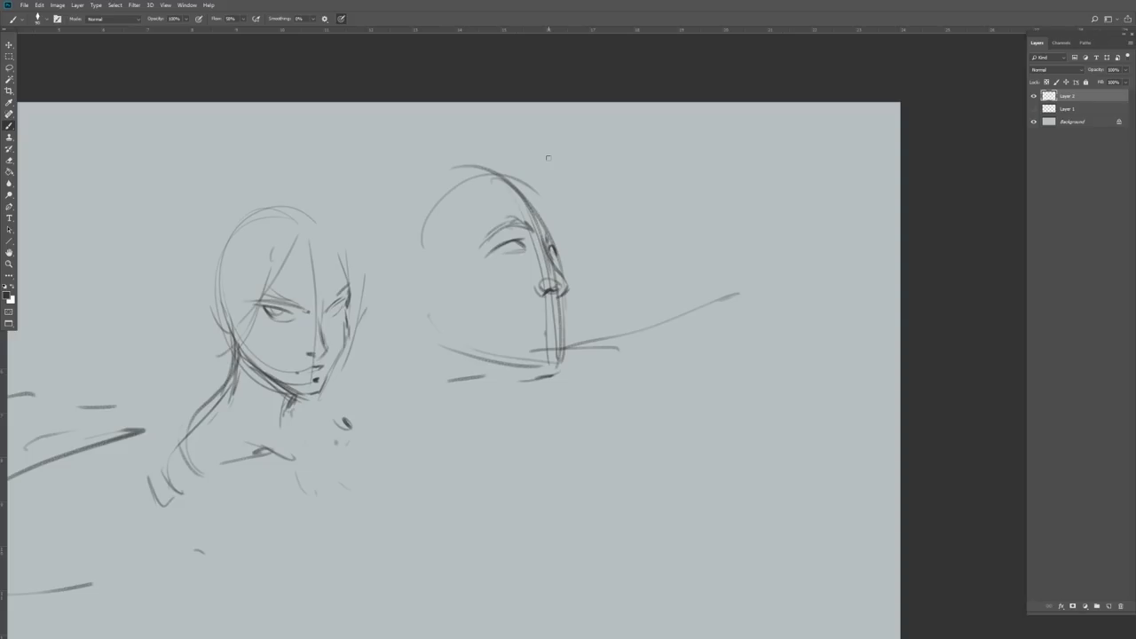
# Refine the second head with a darker eye, an ear, a stronger forehead contour, mouth marks and a nose-to-chin line
pyautogui.moveTo(489, 254); pyautogui.dragTo(524, 241)
pyautogui.moveTo(422, 279); pyautogui.dragTo(436, 330)
pyautogui.moveTo(410, 304); pyautogui.dragTo(419, 315)
pyautogui.moveTo(462, 247); pyautogui.dragTo(475, 255)
pyautogui.moveTo(492, 174); pyautogui.dragTo(550, 235)
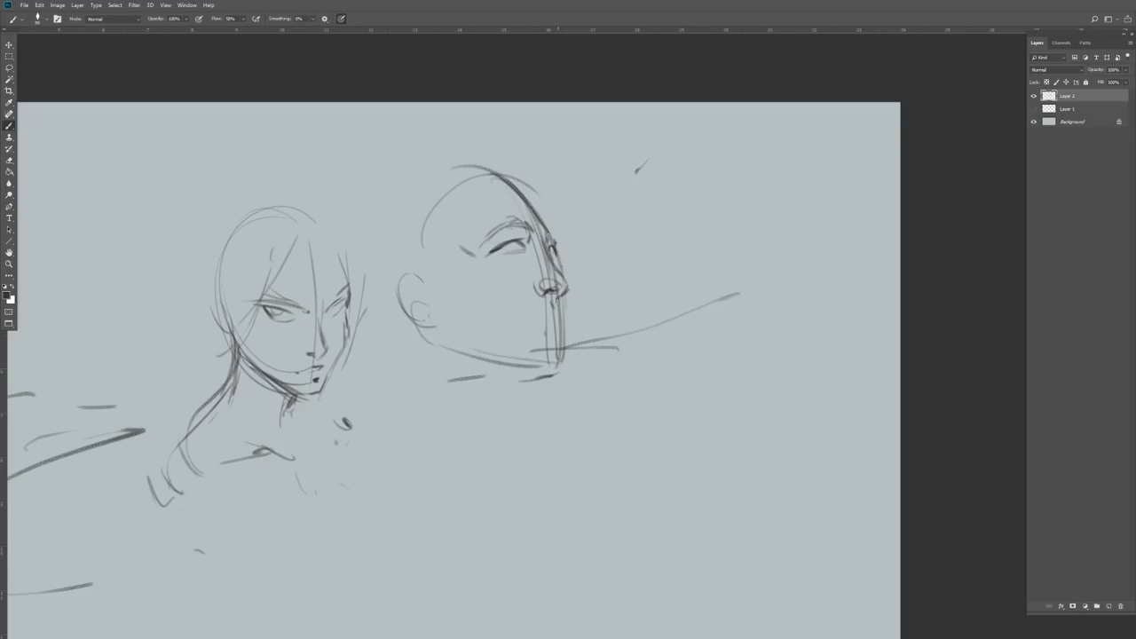
pyautogui.moveTo(568, 292); pyautogui.dragTo(560, 364)
pyautogui.moveTo(533, 318); pyautogui.dragTo(551, 307)
pyautogui.moveTo(549, 318)
pyautogui.mouseDown()
pyautogui.moveTo(557, 312)
pyautogui.moveTo(559, 336)
pyautogui.mouseUp()
pyautogui.moveTo(495, 253); pyautogui.dragTo(525, 248)
pyautogui.moveTo(545, 295); pyautogui.dragTo(569, 285)
# Flip the canvas horizontally, lasso the second head, move it farther from the first figure and deselect
pyautogui.hotkey('ctrl', 'shift', 'h')
pyautogui.moveTo(271, 315); pyautogui.dragTo(444, 287)
pyautogui.press('l')
pyautogui.moveTo(348, 92); pyautogui.dragTo(344, 94)
pyautogui.press('v')
pyautogui.moveTo(321, 198); pyautogui.dragTo(134, 208)
pyautogui.press('m')
pyautogui.hotkey('ctrl', 'd')
pyautogui.moveTo(568, 373); pyautogui.dragTo(452, 361)
# Brush in the first figure's neck, shoulder and arm lines and darken its eyes and lips
pyautogui.press('b')
pyautogui.moveTo(509, 421); pyautogui.dragTo(486, 504)
pyautogui.moveTo(559, 442); pyautogui.dragTo(492, 503)
pyautogui.moveTo(508, 360); pyautogui.dragTo(514, 410)
pyautogui.moveTo(465, 323); pyautogui.dragTo(472, 330)
pyautogui.moveTo(490, 267)
pyautogui.mouseDown()
pyautogui.moveTo(531, 259)
pyautogui.moveTo(522, 278)
pyautogui.mouseUp()
pyautogui.moveTo(451, 262)
pyautogui.mouseDown()
pyautogui.moveTo(470, 278)
pyautogui.moveTo(461, 268)
pyautogui.mouseUp()
pyautogui.moveTo(467, 313); pyautogui.dragTo(488, 335)
# Add strokes marking the first figure's neck, upper arm, chest and shoulder blade
pyautogui.moveTo(522, 421)
pyautogui.mouseDown()
pyautogui.moveTo(543, 423)
pyautogui.moveTo(506, 474)
pyautogui.mouseUp()
pyautogui.moveTo(508, 353); pyautogui.dragTo(519, 415)
pyautogui.moveTo(607, 404); pyautogui.dragTo(625, 467)
pyautogui.moveTo(495, 460)
pyautogui.mouseDown()
pyautogui.moveTo(449, 543)
pyautogui.moveTo(463, 497)
pyautogui.mouseUp()
pyautogui.moveTo(605, 491); pyautogui.dragTo(597, 502)
pyautogui.moveTo(596, 503); pyautogui.dragTo(590, 512)
# Sample the background colour and paint out stray lines around the first figure's eyes
pyautogui.keyDown('alt'); pyautogui.click(489, 280); pyautogui.keyUp('alt')
pyautogui.moveTo(487, 270); pyautogui.dragTo(522, 257)
pyautogui.moveTo(447, 250); pyautogui.dragTo(464, 278)
pyautogui.hscroll(2, 371, 345)
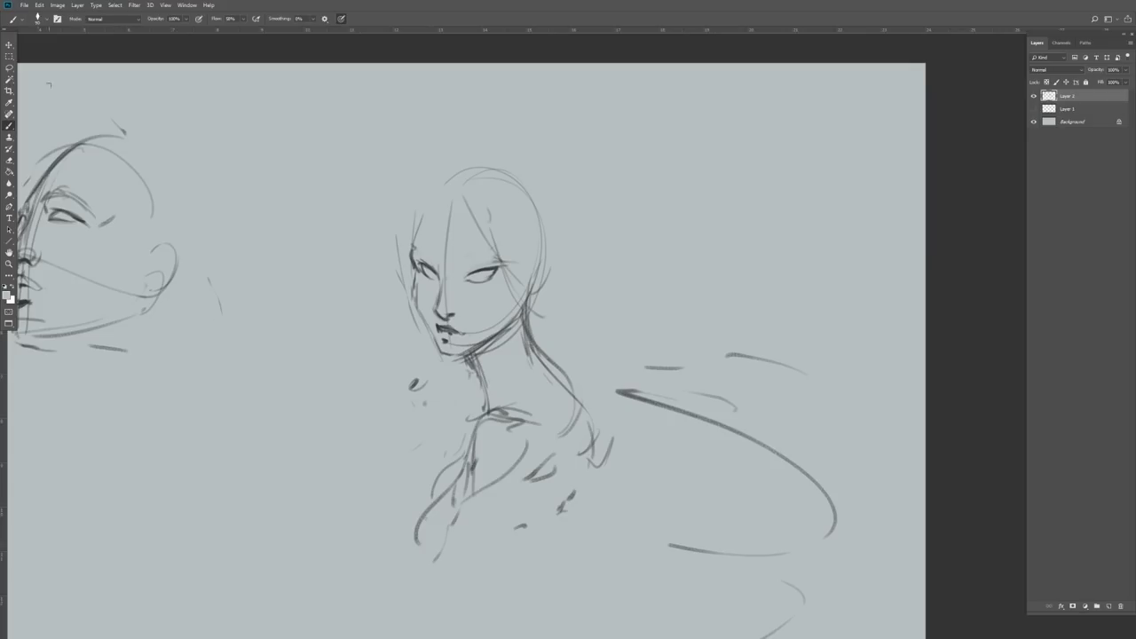
# Save the document and flip the canvas back horizontally
pyautogui.press('m')
pyautogui.moveTo(259, 217); pyautogui.dragTo(279, 208)
pyautogui.hotkey('ctrl', 's')
pyautogui.press('Return')
pyautogui.hotkey('ctrl', 'm')
# Draw the first figure's ear, clean up the eye area with sampled background colour, and set the brush back to a dark colour
pyautogui.press('b')
pyautogui.moveTo(319, 255)
pyautogui.mouseDown()
pyautogui.moveTo(398, 259)
pyautogui.moveTo(359, 297)
pyautogui.mouseUp()
pyautogui.keyDown('alt'); pyautogui.click(398, 258); pyautogui.keyUp('alt')
pyautogui.moveTo(349, 262)
pyautogui.mouseDown()
pyautogui.moveTo(336, 272)
pyautogui.moveTo(355, 281)
pyautogui.moveTo(418, 265)
pyautogui.mouseUp()
pyautogui.keyDown('alt'); pyautogui.click(419, 258); pyautogui.keyUp('alt')
pyautogui.click(7, 296)
pyautogui.click(232, 348)
pyautogui.press('Return')
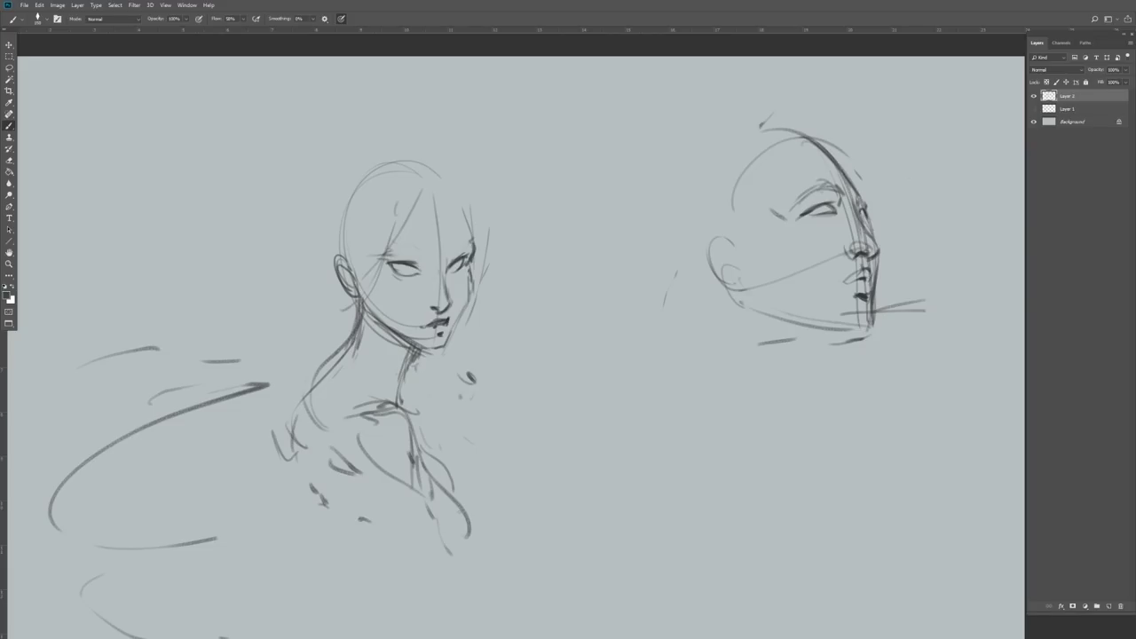
# Sketch the hairline across the forehead and long locks falling past the face, then reinforce the jaw and near eye
pyautogui.moveTo(388, 251); pyautogui.dragTo(470, 204)
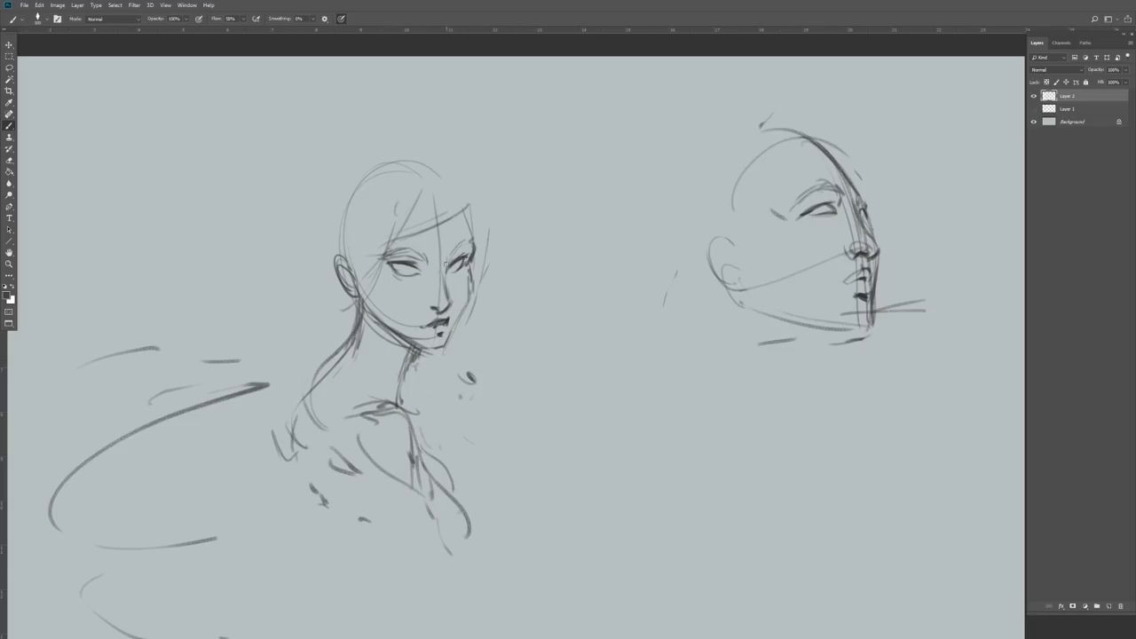
pyautogui.moveTo(393, 213); pyautogui.dragTo(423, 229)
pyautogui.moveTo(469, 181); pyautogui.dragTo(470, 218)
pyautogui.moveTo(465, 178)
pyautogui.mouseDown()
pyautogui.moveTo(490, 231)
pyautogui.moveTo(483, 245)
pyautogui.mouseUp()
pyautogui.moveTo(492, 272)
pyautogui.mouseDown()
pyautogui.moveTo(481, 439)
pyautogui.moveTo(501, 474)
pyautogui.mouseUp()
pyautogui.moveTo(462, 357); pyautogui.dragTo(456, 476)
pyautogui.moveTo(365, 297)
pyautogui.mouseDown()
pyautogui.moveTo(433, 353)
pyautogui.moveTo(470, 281)
pyautogui.moveTo(457, 323)
pyautogui.mouseUp()
pyautogui.moveTo(383, 268); pyautogui.dragTo(396, 258)
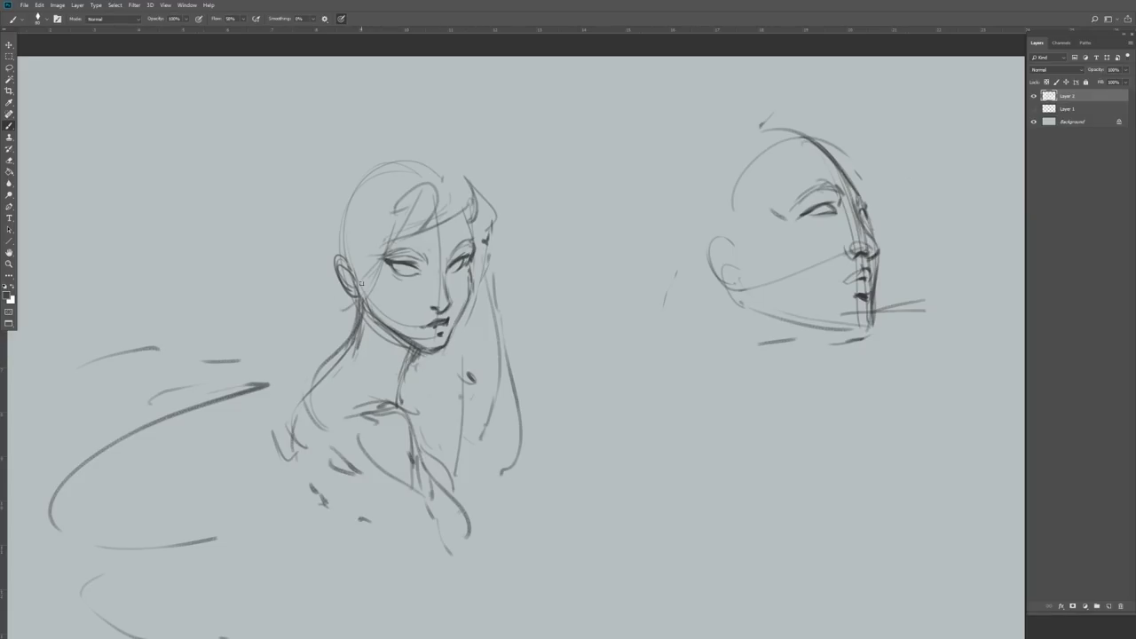
# Add hair strands over the crown, fringe and ear and strokes around the neck and shoulder
pyautogui.moveTo(458, 166)
pyautogui.mouseDown()
pyautogui.moveTo(438, 187)
pyautogui.moveTo(451, 242)
pyautogui.mouseUp()
pyautogui.moveTo(446, 196); pyautogui.dragTo(469, 262)
pyautogui.moveTo(321, 280); pyautogui.dragTo(339, 307)
pyautogui.moveTo(336, 301)
pyautogui.mouseDown()
pyautogui.moveTo(351, 334)
pyautogui.moveTo(357, 288)
pyautogui.moveTo(332, 394)
pyautogui.mouseUp()
pyautogui.moveTo(485, 266); pyautogui.dragTo(468, 355)
pyautogui.moveTo(393, 199); pyautogui.dragTo(431, 177)
pyautogui.moveTo(326, 245); pyautogui.dragTo(323, 267)
pyautogui.moveTo(348, 300); pyautogui.dragTo(351, 399)
pyautogui.moveTo(449, 426); pyautogui.dragTo(437, 496)
pyautogui.moveTo(339, 428); pyautogui.dragTo(396, 506)
# Draw the figure's back line and long sweeping curves extending behind the lower body
pyautogui.moveTo(560, 424); pyautogui.dragTo(649, 352)
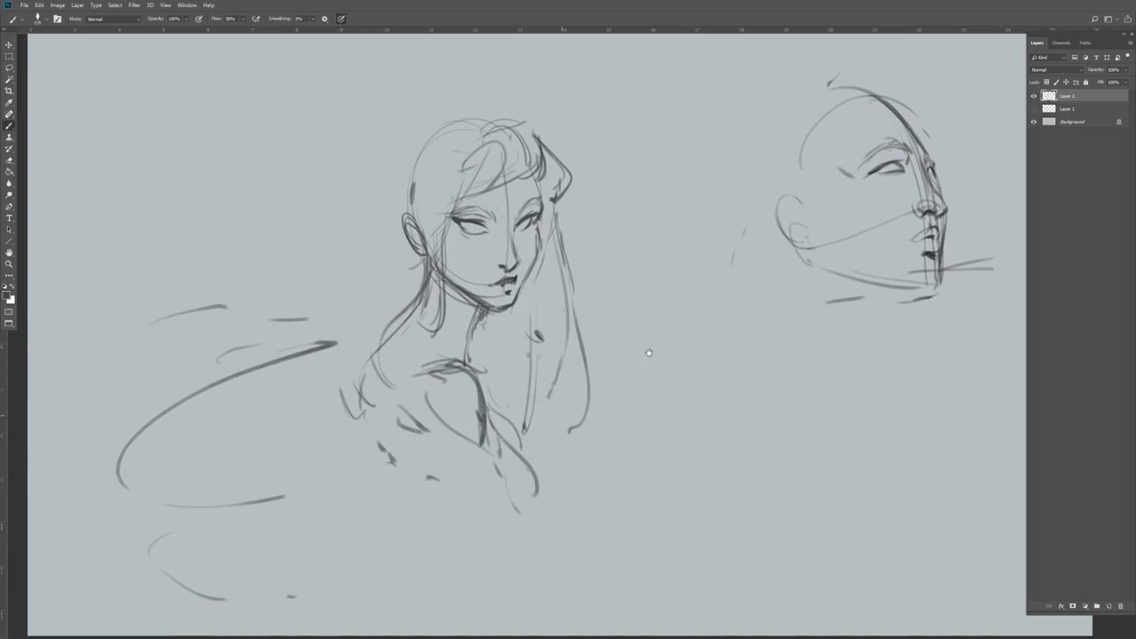
pyautogui.moveTo(415, 304)
pyautogui.mouseDown()
pyautogui.moveTo(357, 444)
pyautogui.moveTo(411, 534)
pyautogui.mouseUp()
pyautogui.moveTo(361, 426); pyautogui.dragTo(466, 592)
pyautogui.moveTo(368, 496); pyautogui.dragTo(392, 525)
pyautogui.moveTo(407, 529); pyautogui.dragTo(400, 561)
pyautogui.moveTo(317, 559); pyautogui.dragTo(426, 536)
pyautogui.moveTo(36, 252); pyautogui.dragTo(339, 531)
pyautogui.moveTo(204, 489); pyautogui.dragTo(408, 580)
pyautogui.moveTo(217, 556); pyautogui.dragTo(357, 557)
pyautogui.click(322, 474)
# Draw long flowing hair strands behind the ear, beside the neck and over the far shoulder, and thicken the fringe
pyautogui.moveTo(395, 190); pyautogui.dragTo(401, 305)
pyautogui.moveTo(394, 222)
pyautogui.mouseDown()
pyautogui.moveTo(424, 313)
pyautogui.moveTo(486, 402)
pyautogui.mouseUp()
pyautogui.moveTo(484, 318)
pyautogui.mouseDown()
pyautogui.moveTo(474, 382)
pyautogui.moveTo(495, 412)
pyautogui.mouseUp()
pyautogui.moveTo(543, 284); pyautogui.dragTo(565, 472)
pyautogui.moveTo(573, 311); pyautogui.dragTo(582, 455)
pyautogui.moveTo(568, 264); pyautogui.dragTo(607, 444)
pyautogui.moveTo(579, 443); pyautogui.dragTo(579, 481)
pyautogui.moveTo(460, 156)
pyautogui.mouseDown()
pyautogui.moveTo(448, 223)
pyautogui.moveTo(417, 222)
pyautogui.moveTo(543, 122)
pyautogui.mouseUp()
pyautogui.moveTo(507, 119); pyautogui.dragTo(561, 151)
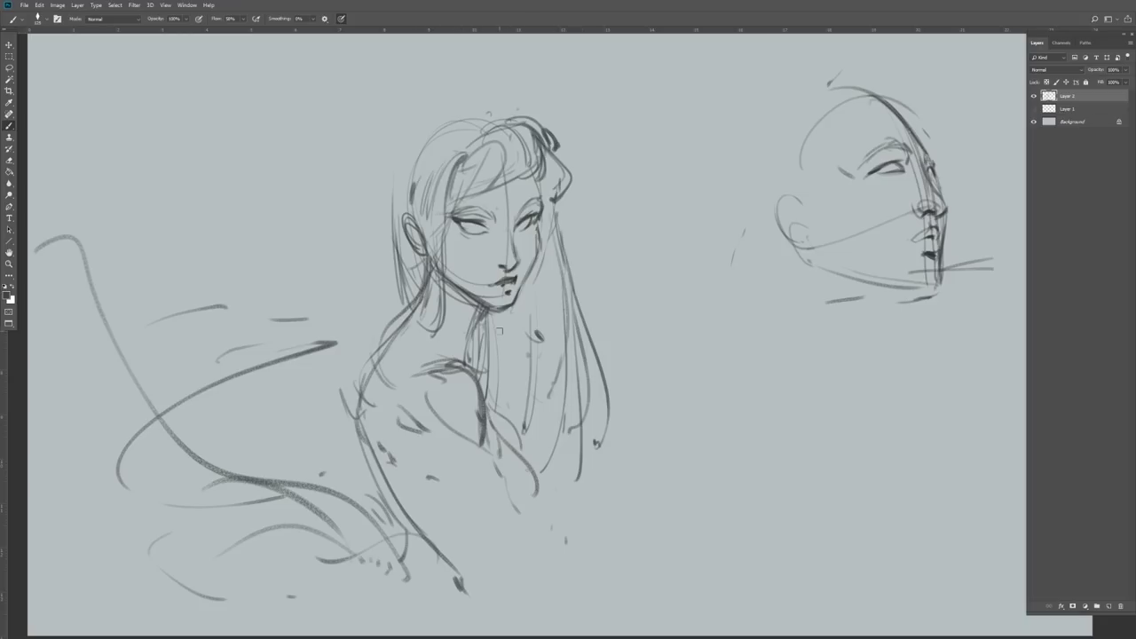
pyautogui.moveTo(404, 296); pyautogui.dragTo(368, 263)
# Flip the canvas horizontally, select the second head with a rectangular marquee, delete it and deselect
pyautogui.hotkey('ctrl', 'shift', 'f')
pyautogui.moveTo(497, 246)
pyautogui.mouseDown()
pyautogui.moveTo(373, 252)
pyautogui.moveTo(498, 274)
pyautogui.mouseUp()
pyautogui.press('m')
pyautogui.moveTo(382, 55); pyautogui.dragTo(62, 320)
pyautogui.press('Delete')
pyautogui.hotkey('ctrl', 'd')
# Enlarge the whole sketch with Free Transform and shift the figure toward the left side of the canvas
pyautogui.click(9, 263)
pyautogui.keyDown('alt'); pyautogui.click(284, 325); pyautogui.keyUp('alt')
pyautogui.click(9, 56)
pyautogui.rightClick(425, 236)
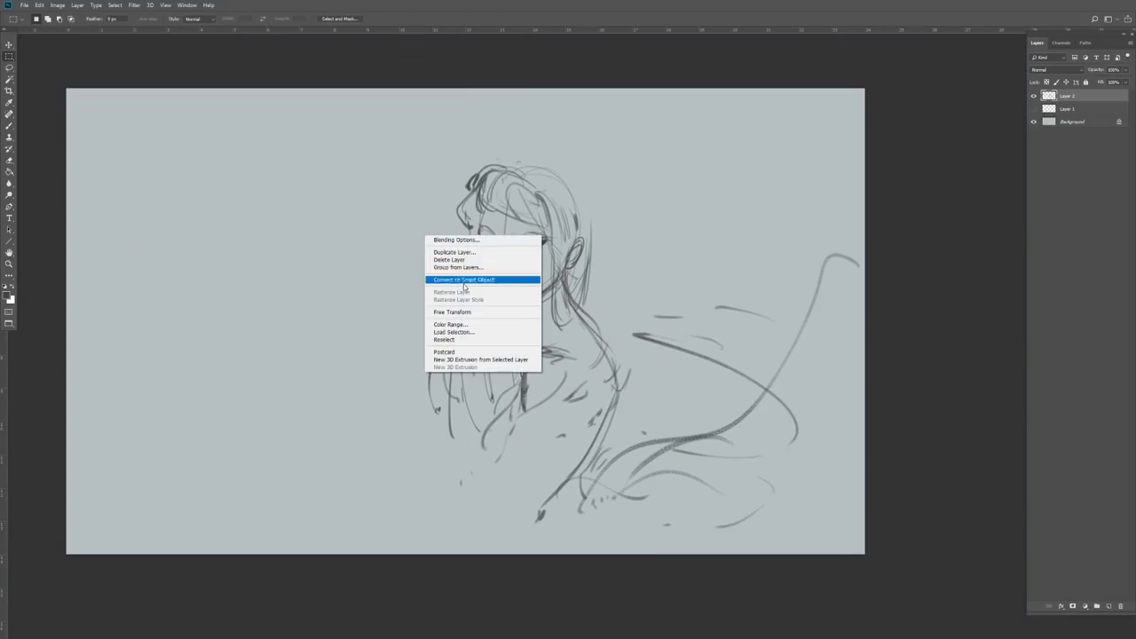
pyautogui.click(464, 311)
pyautogui.moveTo(427, 158)
pyautogui.mouseDown()
pyautogui.moveTo(317, 119)
pyautogui.moveTo(298, 146)
pyautogui.mouseUp()
pyautogui.moveTo(520, 307)
pyautogui.mouseDown()
pyautogui.moveTo(364, 312)
pyautogui.moveTo(363, 332)
pyautogui.mouseUp()
pyautogui.press('Return')
# Brush a small scribble at the canvas's top edge and add strokes to the figure's arm, elbow and back
pyautogui.press('z')
pyautogui.press('b')
pyautogui.moveTo(332, 92); pyautogui.dragTo(408, 118)
pyautogui.moveTo(372, 406); pyautogui.dragTo(352, 431)
pyautogui.moveTo(309, 417); pyautogui.dragTo(300, 448)
pyautogui.moveTo(361, 427); pyautogui.dragTo(304, 502)
pyautogui.moveTo(293, 464)
pyautogui.mouseDown()
pyautogui.moveTo(268, 522)
pyautogui.moveTo(263, 506)
pyautogui.mouseUp()
pyautogui.moveTo(401, 474); pyautogui.dragTo(397, 486)
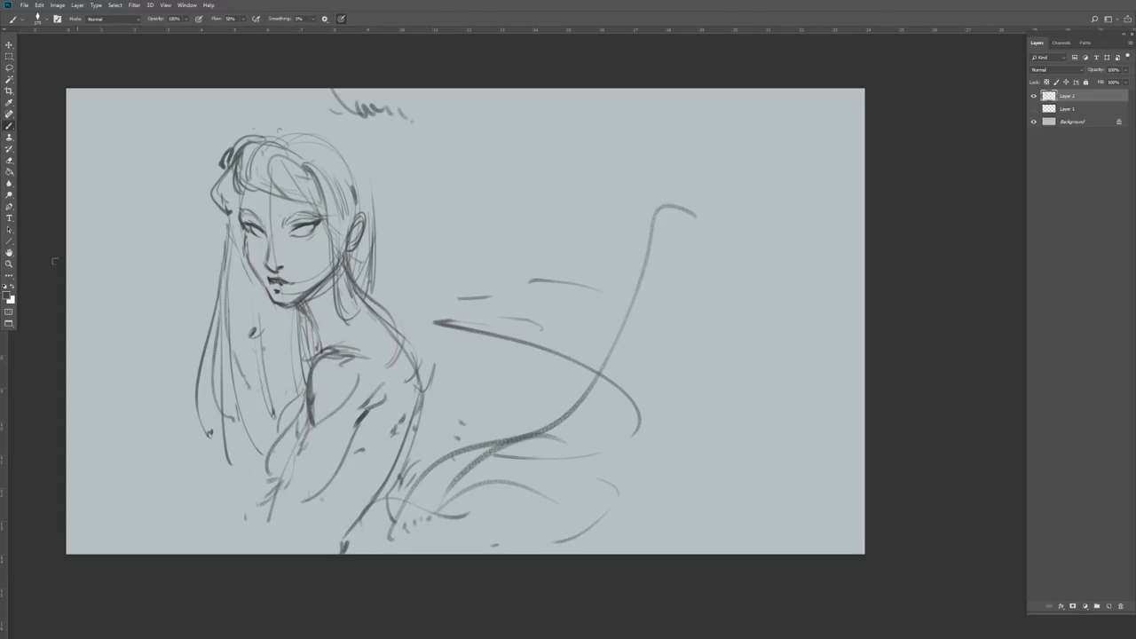
pyautogui.click(1126, 71)
pyautogui.moveTo(1125, 83)
pyautogui.mouseDown()
pyautogui.moveTo(1097, 84)
pyautogui.moveTo(1127, 83)
pyautogui.mouseUp()
pyautogui.click(277, 277)
# Sketch ripples around the hair ends and long horizontal background lines behind the figure
pyautogui.moveTo(67, 449); pyautogui.dragTo(212, 434)
pyautogui.moveTo(183, 484); pyautogui.dragTo(238, 485)
pyautogui.moveTo(81, 505); pyautogui.dragTo(171, 519)
pyautogui.moveTo(369, 407); pyautogui.dragTo(513, 381)
pyautogui.moveTo(708, 324); pyautogui.dragTo(497, 355)
pyautogui.moveTo(543, 325); pyautogui.dragTo(771, 316)
pyautogui.moveTo(449, 259); pyautogui.dragTo(834, 259)
pyautogui.moveTo(834, 259); pyautogui.dragTo(396, 309)
pyautogui.moveTo(817, 313); pyautogui.dragTo(793, 321)
pyautogui.moveTo(836, 322); pyautogui.dragTo(560, 353)
# Add more strokes to the long hair, neck and lower body, and flip the canvas horizontally
pyautogui.moveTo(203, 349); pyautogui.dragTo(220, 466)
pyautogui.moveTo(209, 432)
pyautogui.mouseDown()
pyautogui.moveTo(220, 482)
pyautogui.moveTo(253, 493)
pyautogui.mouseUp()
pyautogui.moveTo(226, 508); pyautogui.dragTo(241, 507)
pyautogui.moveTo(231, 219); pyautogui.dragTo(255, 307)
pyautogui.moveTo(263, 302)
pyautogui.mouseDown()
pyautogui.moveTo(297, 395)
pyautogui.moveTo(297, 379)
pyautogui.mouseUp()
pyautogui.moveTo(352, 258); pyautogui.dragTo(368, 305)
pyautogui.moveTo(420, 518); pyautogui.dragTo(375, 528)
pyautogui.hotkey('ctrl', 'shift', 'h')
pyautogui.moveTo(711, 260); pyautogui.dragTo(740, 220)
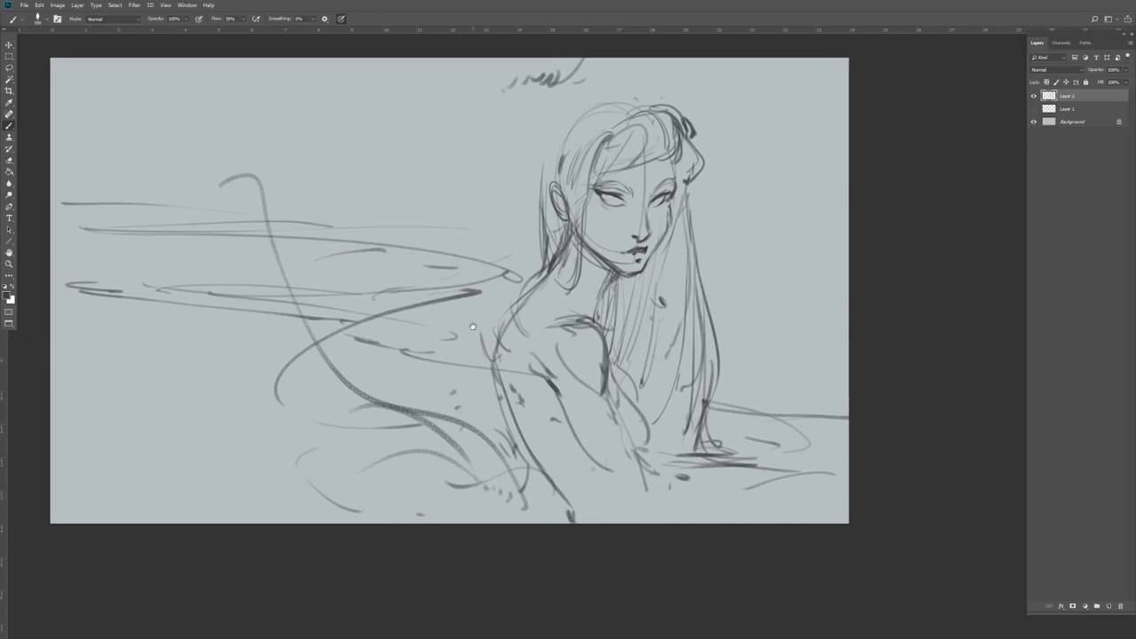
# Brush a long horizontal line and short accent strokes across the background, and darken the contour of the figure's upper arm
pyautogui.moveTo(116, 205); pyautogui.dragTo(403, 207)
pyautogui.moveTo(347, 73); pyautogui.dragTo(365, 101)
pyautogui.moveTo(393, 184); pyautogui.dragTo(413, 218)
pyautogui.moveTo(410, 213); pyautogui.dragTo(426, 223)
pyautogui.click(459, 229)
pyautogui.moveTo(476, 432); pyautogui.dragTo(336, 436)
pyautogui.moveTo(493, 372); pyautogui.dragTo(556, 465)
# Brush bold angular lines over the long hair beside the chest, running down to the water line
pyautogui.moveTo(620, 355)
pyautogui.mouseDown()
pyautogui.moveTo(660, 336)
pyautogui.moveTo(703, 364)
pyautogui.mouseUp()
pyautogui.moveTo(639, 381); pyautogui.dragTo(680, 372)
pyautogui.moveTo(610, 367); pyautogui.dragTo(667, 336)
pyautogui.moveTo(641, 385)
pyautogui.mouseDown()
pyautogui.moveTo(681, 376)
pyautogui.moveTo(719, 409)
pyautogui.mouseUp()
pyautogui.moveTo(684, 381); pyautogui.dragTo(695, 453)
pyautogui.moveTo(710, 398); pyautogui.dragTo(765, 479)
# Refine the mouth, chin and jawline with short strokes in tones sampled from the sketch
pyautogui.keyDown('alt'); pyautogui.click(605, 243); pyautogui.keyUp('alt')
pyautogui.moveTo(598, 245); pyautogui.dragTo(625, 254)
pyautogui.moveTo(634, 258); pyautogui.dragTo(652, 248)
pyautogui.keyDown('alt'); pyautogui.click(604, 195); pyautogui.keyUp('alt')
pyautogui.moveTo(652, 254); pyautogui.dragTo(663, 235)
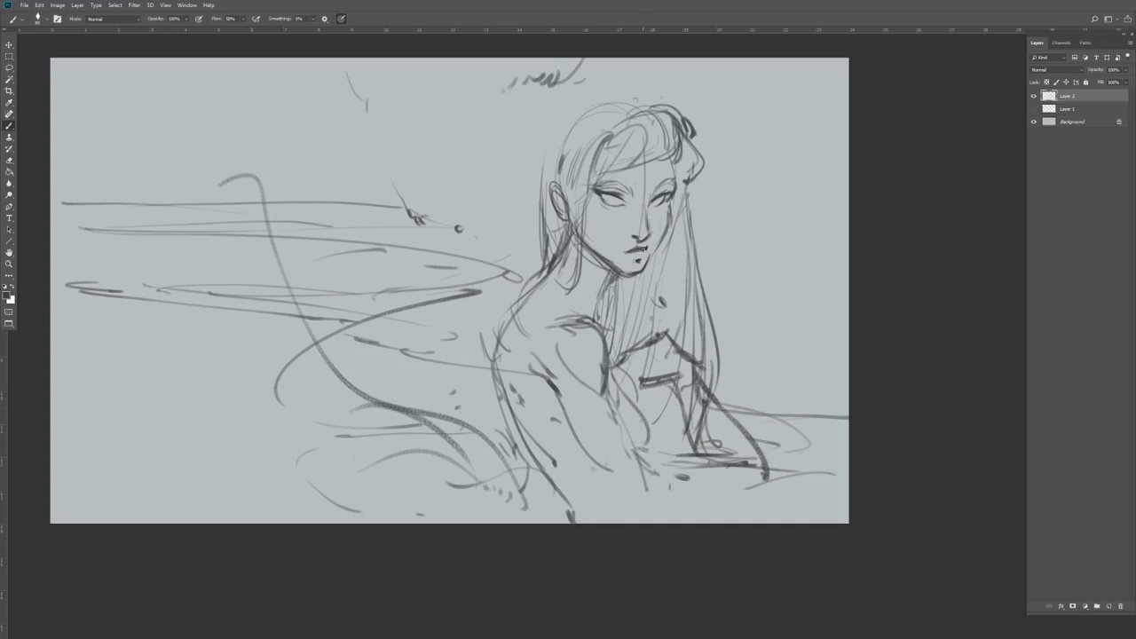
# Flip the canvas horizontally, then darken the eyes, brow, nose and lips and redraw the ear with a pointed tip
pyautogui.click(8, 295)
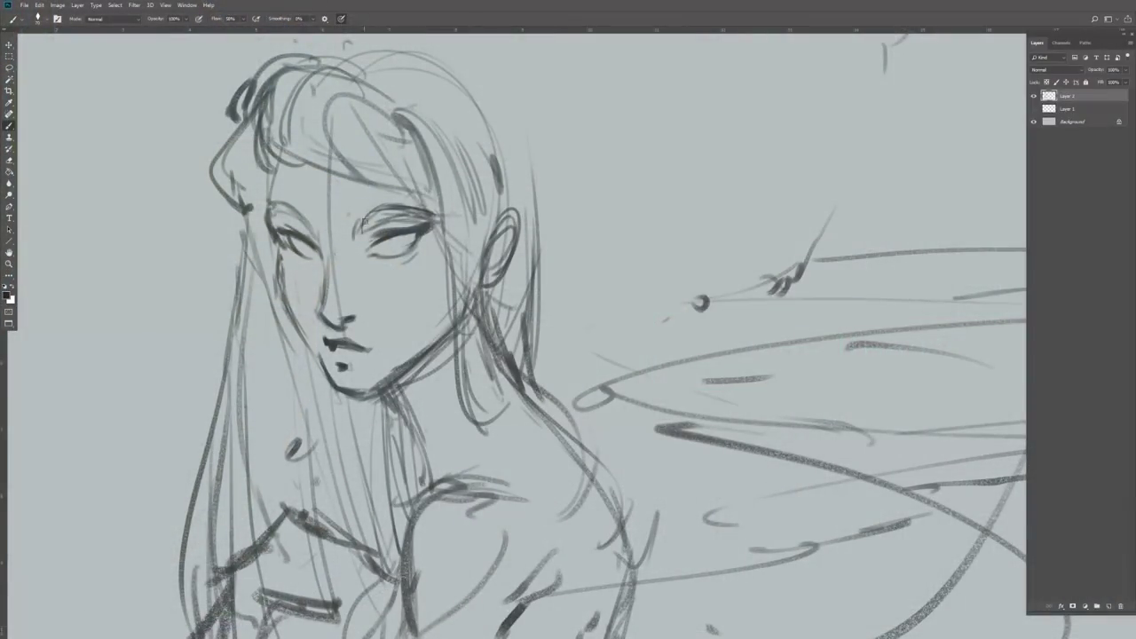
pyautogui.moveTo(364, 222); pyautogui.dragTo(410, 248)
pyautogui.moveTo(285, 233); pyautogui.dragTo(304, 255)
pyautogui.moveTo(529, 206); pyautogui.dragTo(496, 273)
pyautogui.moveTo(327, 239)
pyautogui.mouseDown()
pyautogui.moveTo(320, 271)
pyautogui.moveTo(335, 323)
pyautogui.mouseUp()
pyautogui.moveTo(346, 311)
pyautogui.mouseDown()
pyautogui.moveTo(358, 323)
pyautogui.moveTo(348, 341)
pyautogui.mouseUp()
pyautogui.moveTo(346, 337); pyautogui.dragTo(373, 351)
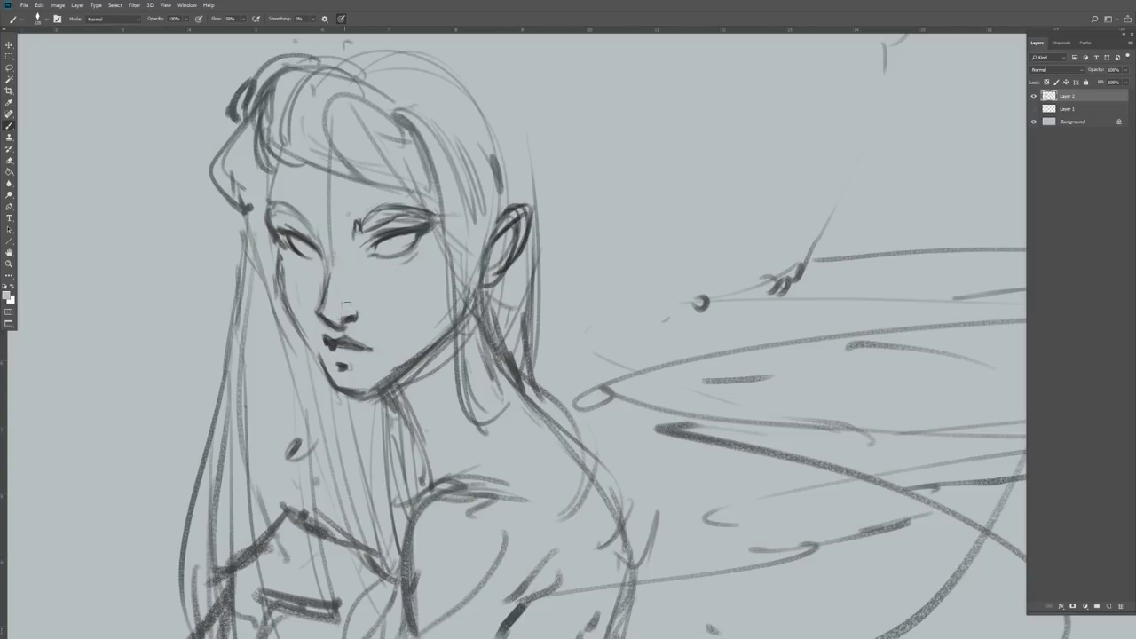
# Clear the angular lines beside the torso and redraw the long strands of hair falling in front of it
pyautogui.press('z')
pyautogui.press('b')
pyautogui.press('z')
pyautogui.moveTo(238, 324); pyautogui.dragTo(169, 326)
pyautogui.moveTo(278, 410)
pyautogui.mouseDown()
pyautogui.moveTo(294, 363)
pyautogui.moveTo(249, 492)
pyautogui.moveTo(255, 475)
pyautogui.mouseUp()
pyautogui.click(9, 161)
pyautogui.press('b')
pyautogui.moveTo(261, 312); pyautogui.dragTo(294, 457)
pyautogui.moveTo(258, 333); pyautogui.dragTo(265, 472)
pyautogui.moveTo(250, 360); pyautogui.dragTo(254, 546)
pyautogui.moveTo(232, 399); pyautogui.dragTo(230, 536)
pyautogui.moveTo(243, 369); pyautogui.dragTo(232, 544)
pyautogui.moveTo(396, 556); pyautogui.dragTo(476, 481)
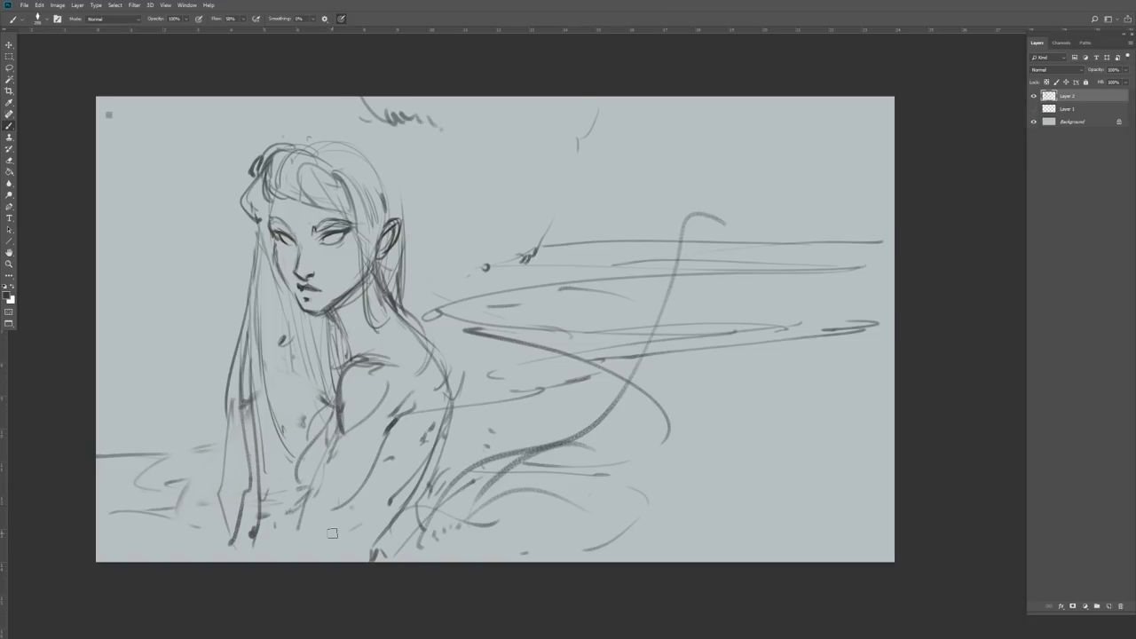
# Add a new layer, reset the colours to default, and touch up the nose line and near eye
pyautogui.hotkey('ctrl', 'shift', 'alt', 'n')
pyautogui.press('v')
pyautogui.press('b')
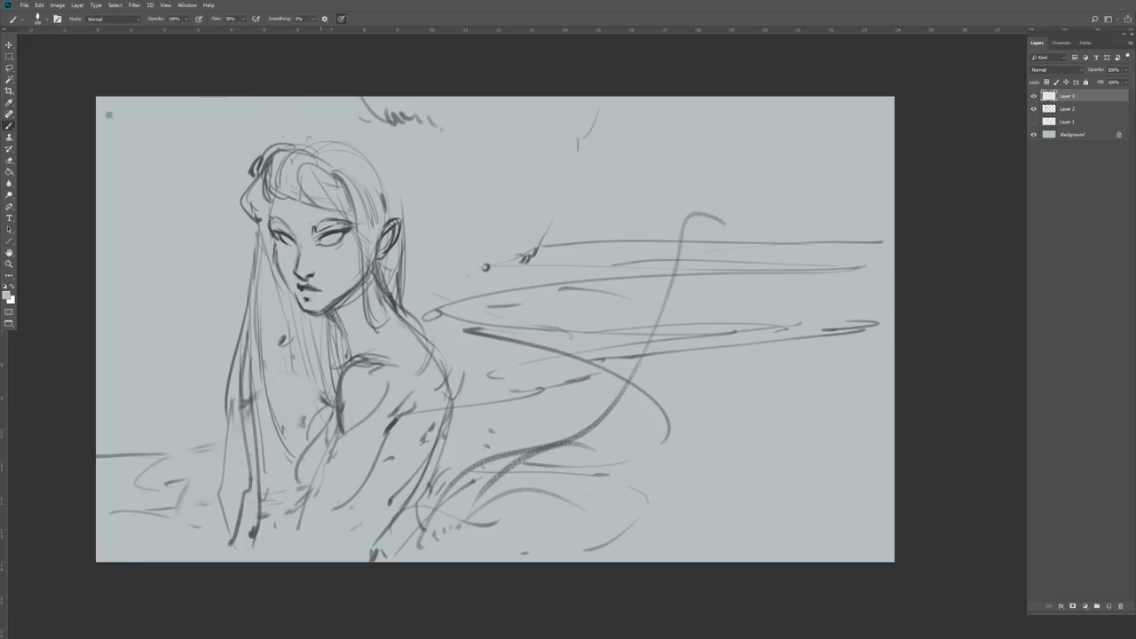
pyautogui.press('d')
pyautogui.rightClick(208, 226)
pyautogui.press('Escape')
pyautogui.moveTo(269, 218); pyautogui.dragTo(300, 303)
pyautogui.moveTo(325, 233); pyautogui.dragTo(332, 237)
# Copy the merged content of a rectangular area around the figure and paste it as a new layer
pyautogui.press('m')
pyautogui.moveTo(164, 91); pyautogui.dragTo(400, 456)
pyautogui.hotkey('ctrl', 'shift', 'c')
pyautogui.hotkey('ctrl', 'v')
# Scale down and skew the pasted copy beside the original figure with Free Transform, apply it, and hide its layer
pyautogui.hotkey('ctrl', 't')
pyautogui.moveTo(320, 355); pyautogui.dragTo(645, 371)
pyautogui.moveTo(840, 439); pyautogui.dragTo(862, 396)
pyautogui.moveTo(664, 380); pyautogui.dragTo(625, 356)
pyautogui.moveTo(763, 399); pyautogui.dragTo(748, 419)
pyautogui.moveTo(463, 457); pyautogui.dragTo(464, 442)
pyautogui.moveTo(440, 100); pyautogui.dragTo(463, 102)
pyautogui.moveTo(651, 244); pyautogui.dragTo(687, 265)
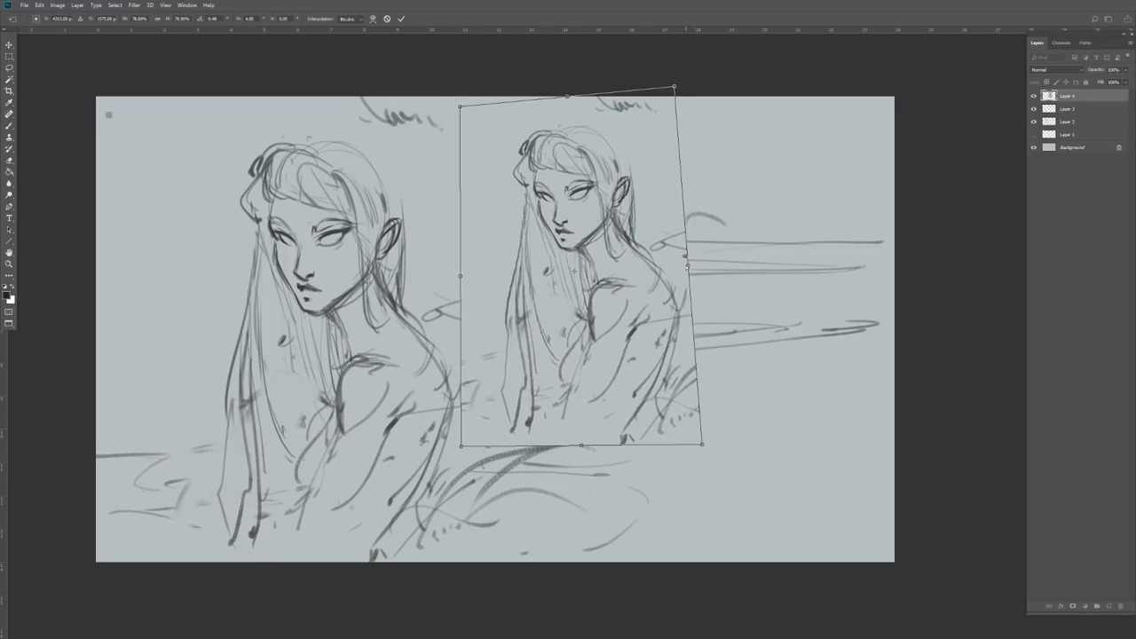
pyautogui.press('Return')
pyautogui.click(1033, 96)
# Add a new layer and brush sweeping lines at the lower edge of the canvas on both sides of the figure
pyautogui.click(9, 126)
pyautogui.click(1108, 607)
pyautogui.moveTo(110, 405); pyautogui.dragTo(229, 531)
pyautogui.moveTo(99, 455); pyautogui.dragTo(201, 517)
pyautogui.moveTo(96, 371); pyautogui.dragTo(211, 395)
pyautogui.moveTo(488, 483)
pyautogui.mouseDown()
pyautogui.moveTo(406, 525)
pyautogui.moveTo(820, 391)
pyautogui.mouseUp()
pyautogui.moveTo(676, 409); pyautogui.dragTo(850, 387)
pyautogui.moveTo(608, 464)
pyautogui.mouseDown()
pyautogui.moveTo(894, 378)
pyautogui.moveTo(816, 437)
pyautogui.mouseUp()
# Outline the crown with fuller hair and redraw the long front hair as strands bowing outward beside the torso
pyautogui.moveTo(301, 144)
pyautogui.mouseDown()
pyautogui.moveTo(388, 161)
pyautogui.moveTo(408, 213)
pyautogui.mouseUp()
pyautogui.moveTo(410, 174)
pyautogui.mouseDown()
pyautogui.moveTo(404, 239)
pyautogui.moveTo(410, 209)
pyautogui.mouseUp()
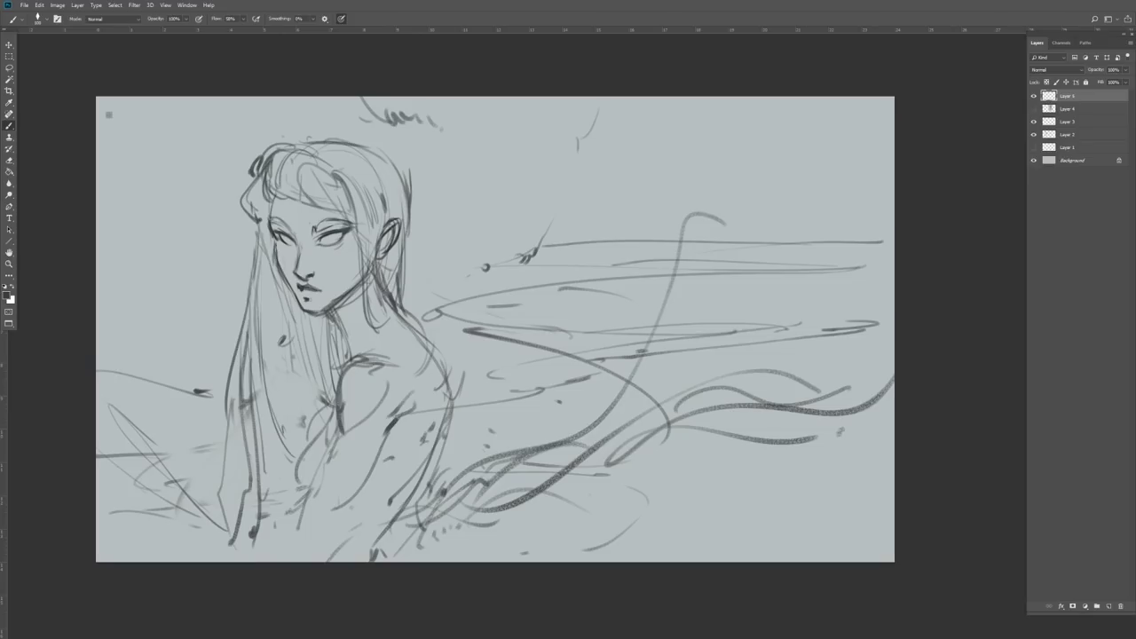
pyautogui.moveTo(264, 222); pyautogui.dragTo(210, 412)
pyautogui.moveTo(166, 388); pyautogui.dragTo(275, 448)
pyautogui.moveTo(192, 367); pyautogui.dragTo(272, 451)
pyautogui.keyDown('alt'); pyautogui.click(275, 355); pyautogui.keyUp('alt')
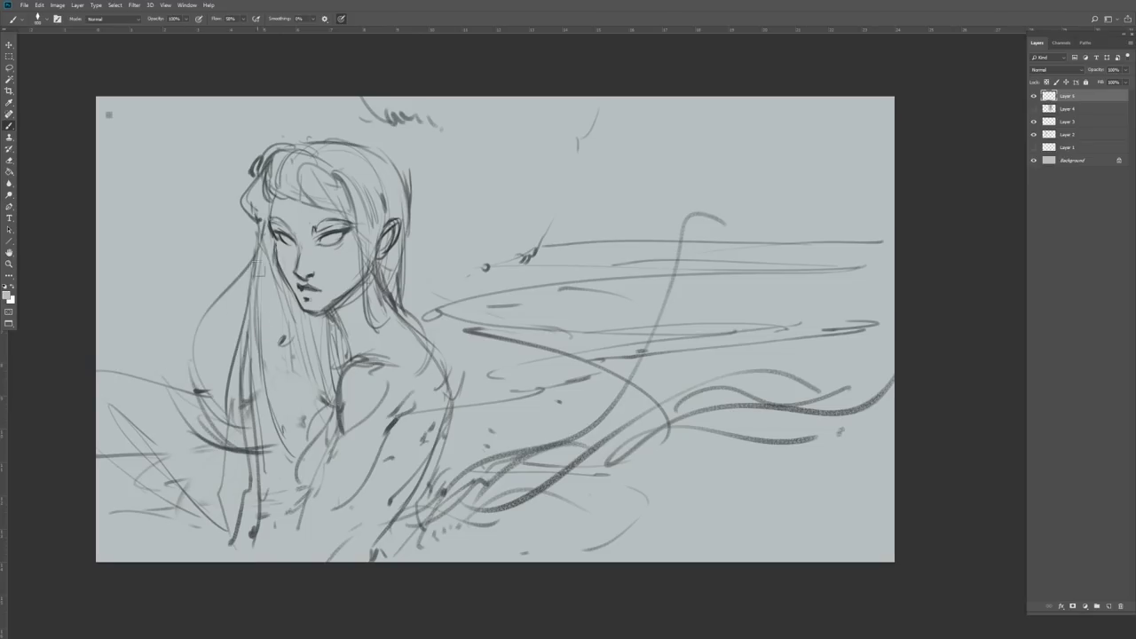
pyautogui.moveTo(257, 277); pyautogui.dragTo(242, 435)
pyautogui.moveTo(229, 391); pyautogui.dragTo(249, 453)
pyautogui.moveTo(267, 258)
pyautogui.mouseDown()
pyautogui.moveTo(197, 391)
pyautogui.moveTo(252, 474)
pyautogui.mouseUp()
# Brush curved accents in the background behind the figure's back and add inner strands to the long front hair
pyautogui.moveTo(472, 352); pyautogui.dragTo(568, 414)
pyautogui.moveTo(497, 444); pyautogui.dragTo(668, 354)
pyautogui.moveTo(634, 231); pyautogui.dragTo(698, 326)
pyautogui.moveTo(290, 293)
pyautogui.mouseDown()
pyautogui.moveTo(202, 395)
pyautogui.moveTo(233, 448)
pyautogui.mouseUp()
pyautogui.moveTo(306, 331); pyautogui.dragTo(291, 461)
pyautogui.moveTo(266, 327); pyautogui.dragTo(270, 444)
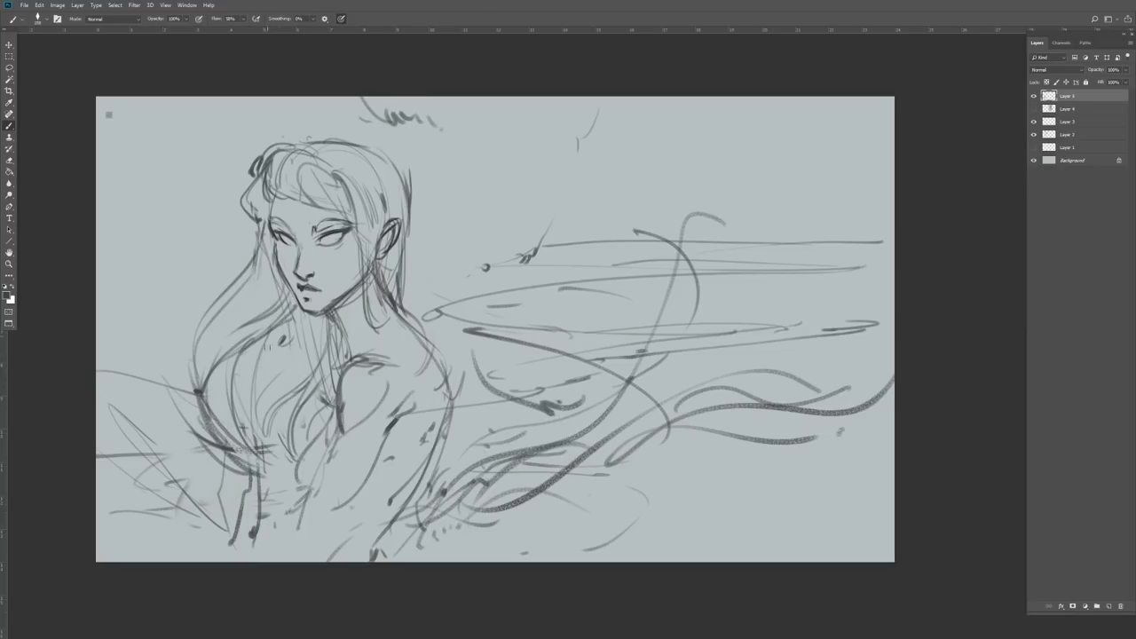
# Add strokes to the neck and the hair behind the ear, and brush loose curves in the upper empty background
pyautogui.moveTo(366, 273)
pyautogui.mouseDown()
pyautogui.moveTo(337, 325)
pyautogui.moveTo(353, 357)
pyautogui.mouseUp()
pyautogui.moveTo(391, 283); pyautogui.dragTo(385, 305)
pyautogui.moveTo(317, 288); pyautogui.dragTo(316, 295)
pyautogui.moveTo(167, 99); pyautogui.dragTo(209, 217)
pyautogui.moveTo(128, 149); pyautogui.dragTo(149, 167)
# Stamp all visible layers into a new layer and move the figure toward the right half of the canvas
pyautogui.press('v')
pyautogui.hotkey('ctrl', 'shift', 'alt', 'e')
pyautogui.moveTo(234, 246); pyautogui.dragTo(522, 221)
# Paint out the remains of the original figure with the sampled background colour
pyautogui.press('b')
pyautogui.keyDown('alt'); pyautogui.click(323, 201); pyautogui.keyUp('alt')
pyautogui.moveTo(323, 201)
pyautogui.mouseDown()
pyautogui.moveTo(318, 369)
pyautogui.moveTo(440, 435)
pyautogui.mouseUp()
# Add a new layer and brush a long arc and thick curved strokes across the lower background in front of the figure
pyautogui.hotkey('ctrl', 'alt', 'shift', 'n')
pyautogui.keyDown('alt'); pyautogui.click(645, 203); pyautogui.keyUp('alt')
pyautogui.moveTo(201, 374)
pyautogui.mouseDown()
pyautogui.moveTo(467, 506)
pyautogui.moveTo(488, 534)
pyautogui.mouseUp()
pyautogui.moveTo(154, 497)
pyautogui.mouseDown()
pyautogui.moveTo(364, 522)
pyautogui.moveTo(378, 557)
pyautogui.mouseUp()
pyautogui.moveTo(162, 390); pyautogui.dragTo(163, 399)
pyautogui.moveTo(485, 457); pyautogui.dragTo(505, 450)
# Sketch a leafy branch with curling twigs extending from beside the face into the empty background
pyautogui.moveTo(346, 126); pyautogui.dragTo(381, 173)
pyautogui.moveTo(385, 177); pyautogui.dragTo(433, 211)
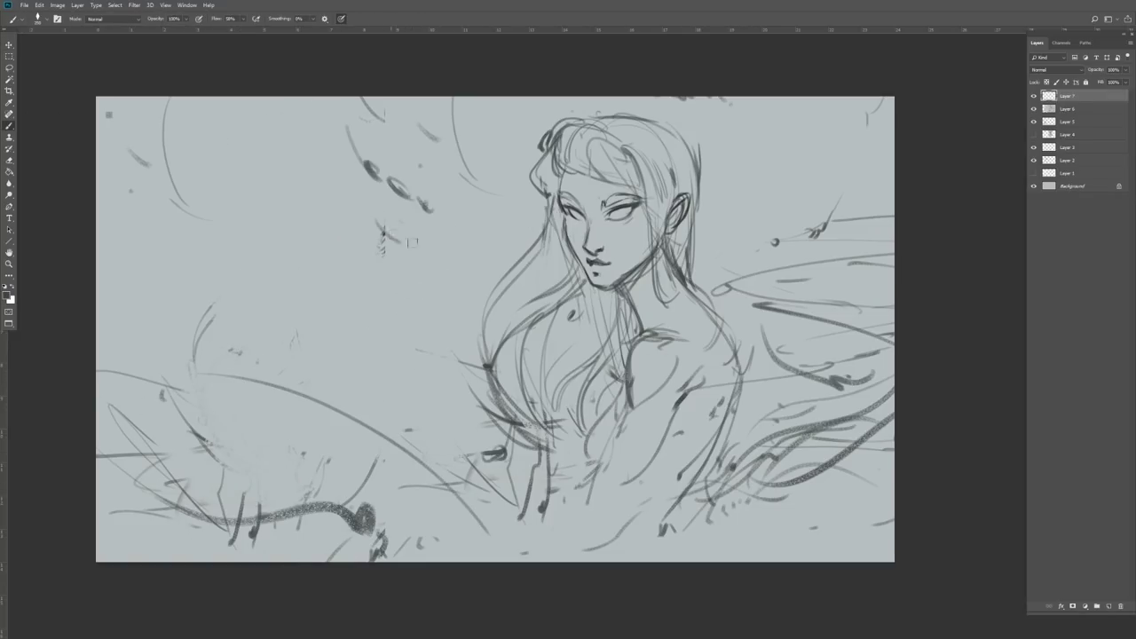
pyautogui.moveTo(364, 221); pyautogui.dragTo(453, 284)
pyautogui.moveTo(284, 152); pyautogui.dragTo(317, 182)
pyautogui.moveTo(277, 215); pyautogui.dragTo(507, 225)
pyautogui.moveTo(323, 206)
pyautogui.mouseDown()
pyautogui.moveTo(426, 203)
pyautogui.moveTo(543, 222)
pyautogui.mouseUp()
pyautogui.moveTo(742, 249); pyautogui.dragTo(797, 242)
pyautogui.moveTo(410, 226); pyautogui.dragTo(511, 243)
# Dab a cluster of small leaf marks in the background beside the figure's forehead
pyautogui.moveTo(488, 99); pyautogui.dragTo(511, 117)
pyautogui.moveTo(508, 125); pyautogui.dragTo(524, 140)
pyautogui.moveTo(485, 128); pyautogui.dragTo(509, 140)
pyautogui.moveTo(487, 149); pyautogui.dragTo(509, 155)
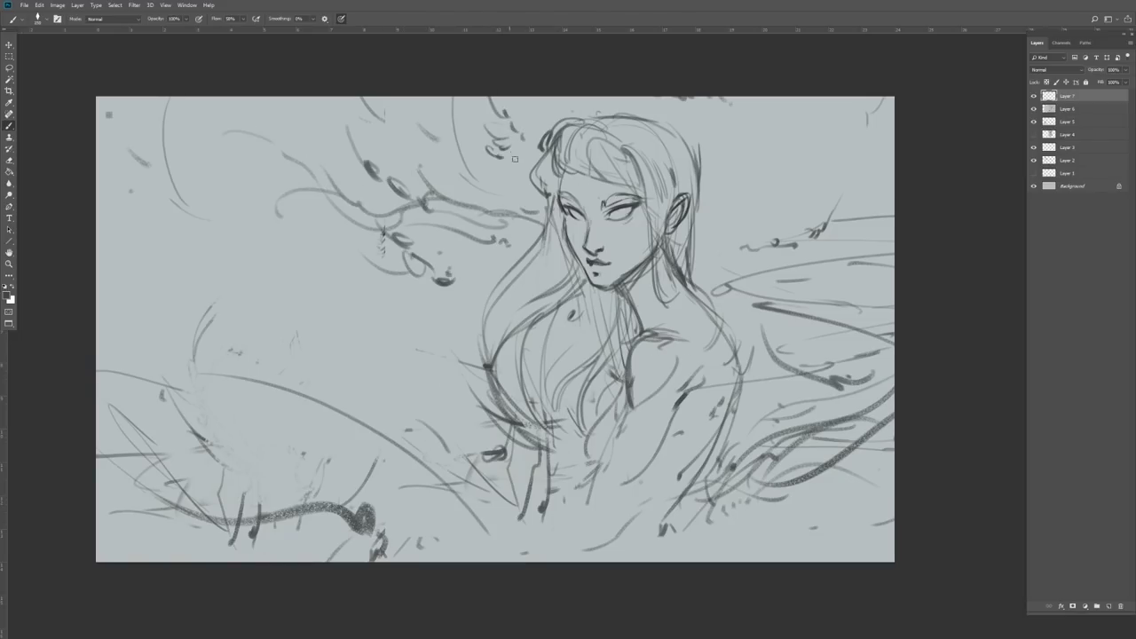
# Sketch a cluster of small flowers in the hair above the ear and scatter leaf marks behind the head
pyautogui.moveTo(636, 113); pyautogui.dragTo(657, 149)
pyautogui.moveTo(664, 133); pyautogui.dragTo(677, 144)
pyautogui.moveTo(627, 108); pyautogui.dragTo(648, 127)
pyautogui.moveTo(650, 138)
pyautogui.mouseDown()
pyautogui.moveTo(673, 163)
pyautogui.moveTo(712, 149)
pyautogui.mouseUp()
pyautogui.moveTo(707, 154); pyautogui.dragTo(737, 174)
pyautogui.moveTo(721, 188)
pyautogui.mouseDown()
pyautogui.moveTo(731, 199)
pyautogui.moveTo(738, 189)
pyautogui.mouseUp()
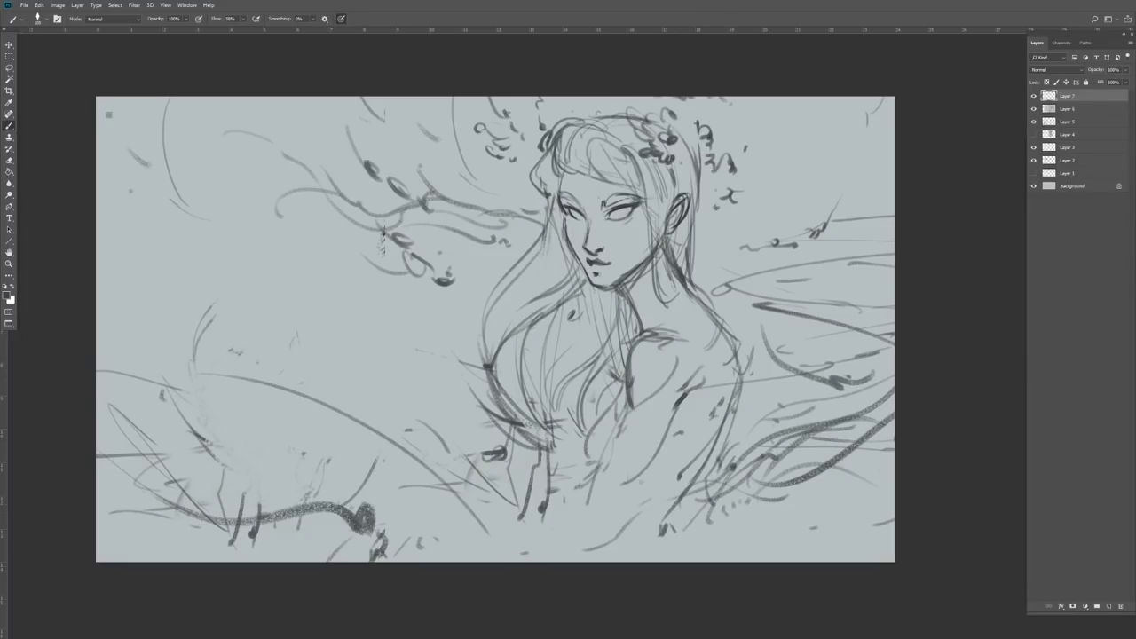
pyautogui.moveTo(475, 174)
pyautogui.mouseDown()
pyautogui.moveTo(456, 178)
pyautogui.moveTo(484, 176)
pyautogui.mouseUp()
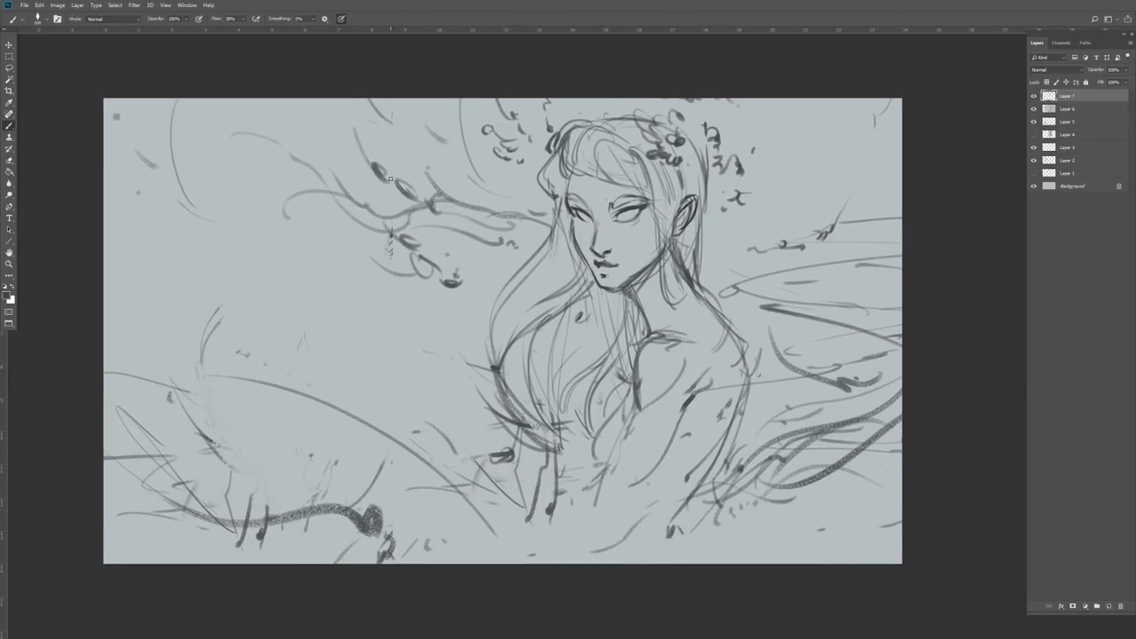
# Enlarge the brush and sketch a bent leg with a raised knee in front of the figure's torso
pyautogui.moveTo(362, 273)
pyautogui.mouseDown()
pyautogui.moveTo(499, 484)
pyautogui.moveTo(513, 458)
pyautogui.mouseUp()
pyautogui.press(']')
pyautogui.press(']')
pyautogui.press(']')
pyautogui.press(']')
pyautogui.moveTo(445, 344); pyautogui.dragTo(535, 505)
pyautogui.moveTo(355, 270); pyautogui.dragTo(338, 394)
pyautogui.moveTo(357, 321); pyautogui.dragTo(388, 413)
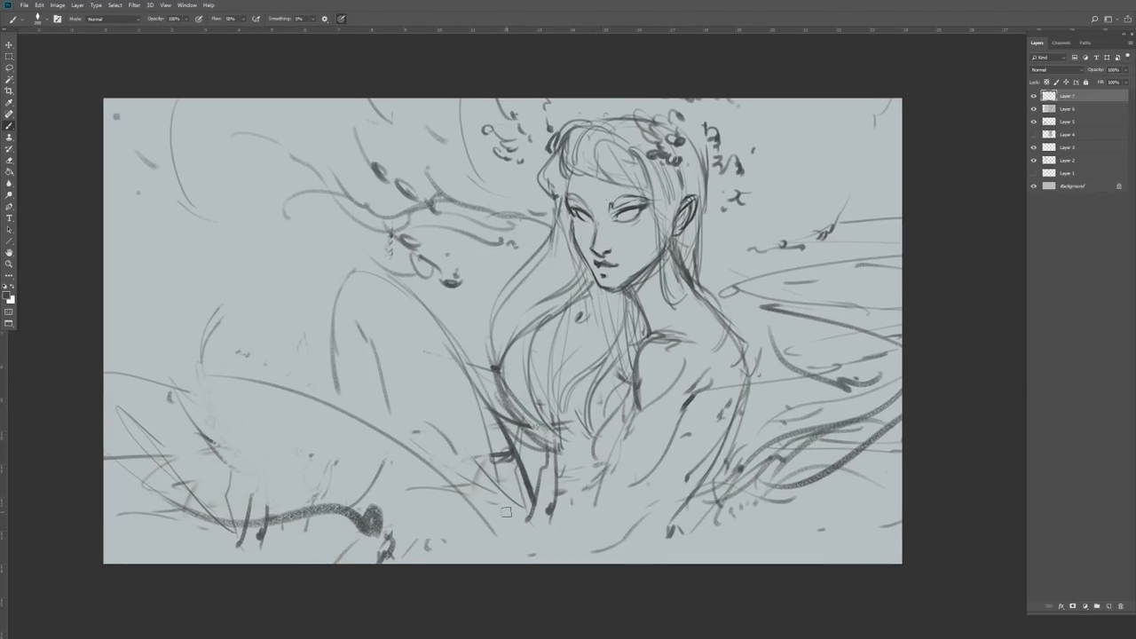
# Brush curved, overlapping strokes around the figure's elbow and lower back
pyautogui.moveTo(612, 538); pyautogui.dragTo(824, 431)
pyautogui.moveTo(661, 540); pyautogui.dragTo(703, 499)
pyautogui.moveTo(723, 543); pyautogui.dragTo(834, 448)
pyautogui.moveTo(754, 537); pyautogui.dragTo(799, 492)
pyautogui.moveTo(812, 446); pyautogui.dragTo(838, 426)
pyautogui.moveTo(614, 543); pyautogui.dragTo(653, 525)
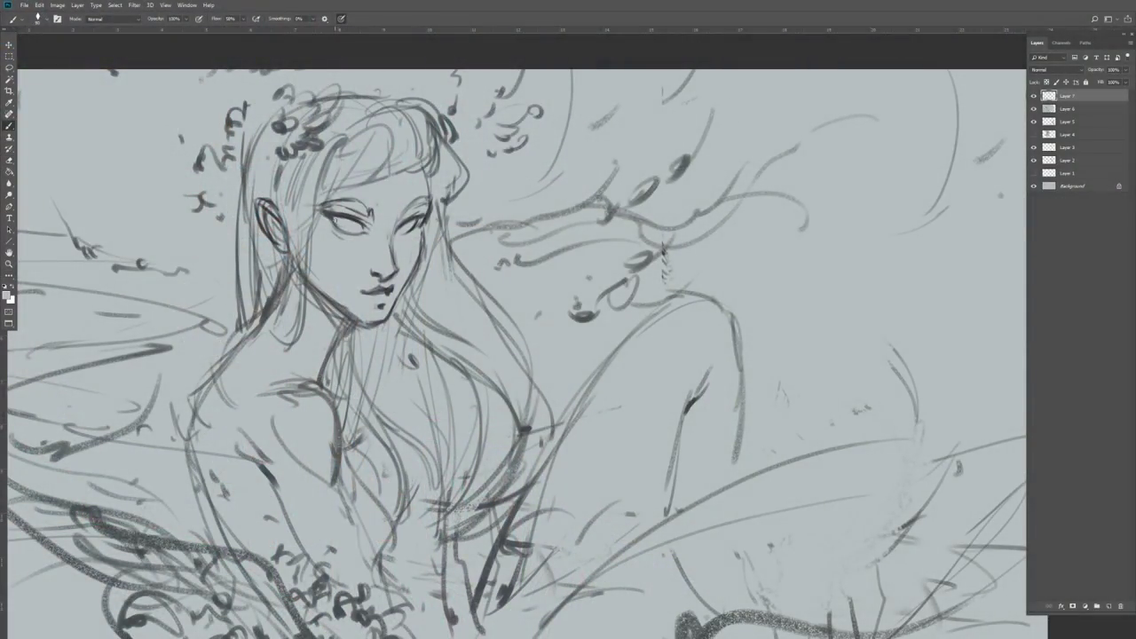
# Add a new layer and thicken the near eyebrow with a tone sampled from the face
pyautogui.moveTo(415, 391); pyautogui.dragTo(485, 365)
pyautogui.moveTo(483, 219); pyautogui.dragTo(502, 247)
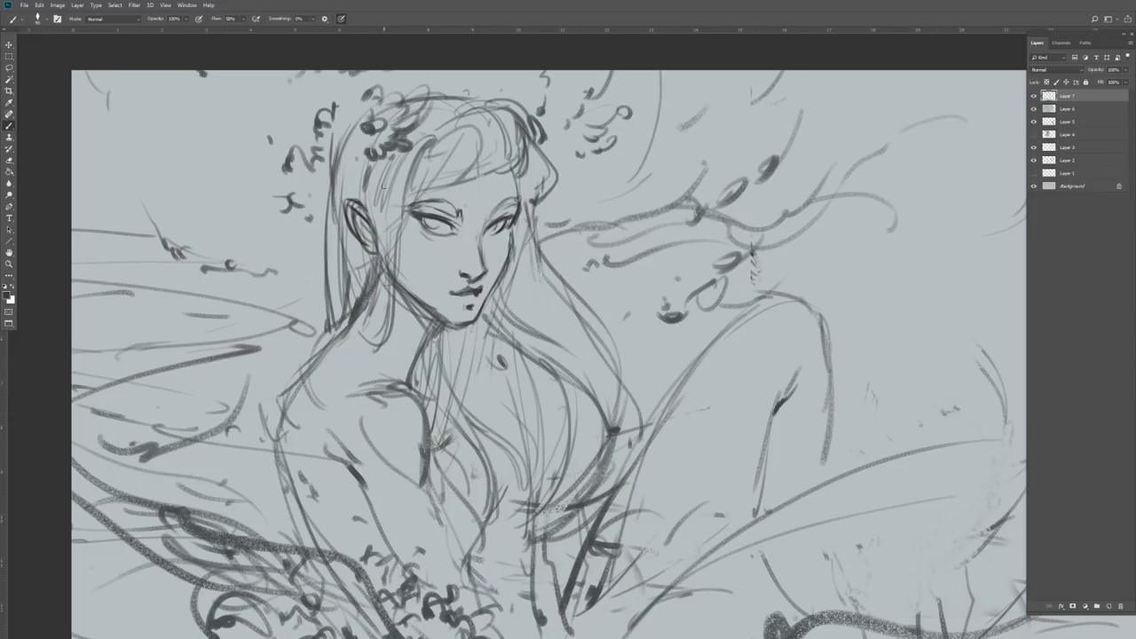
pyautogui.hotkey('ctrl', 'shift', 'alt', 'n')
pyautogui.press('v')
pyautogui.click(9, 126)
pyautogui.keyDown('alt'); pyautogui.click(466, 261); pyautogui.keyUp('alt')
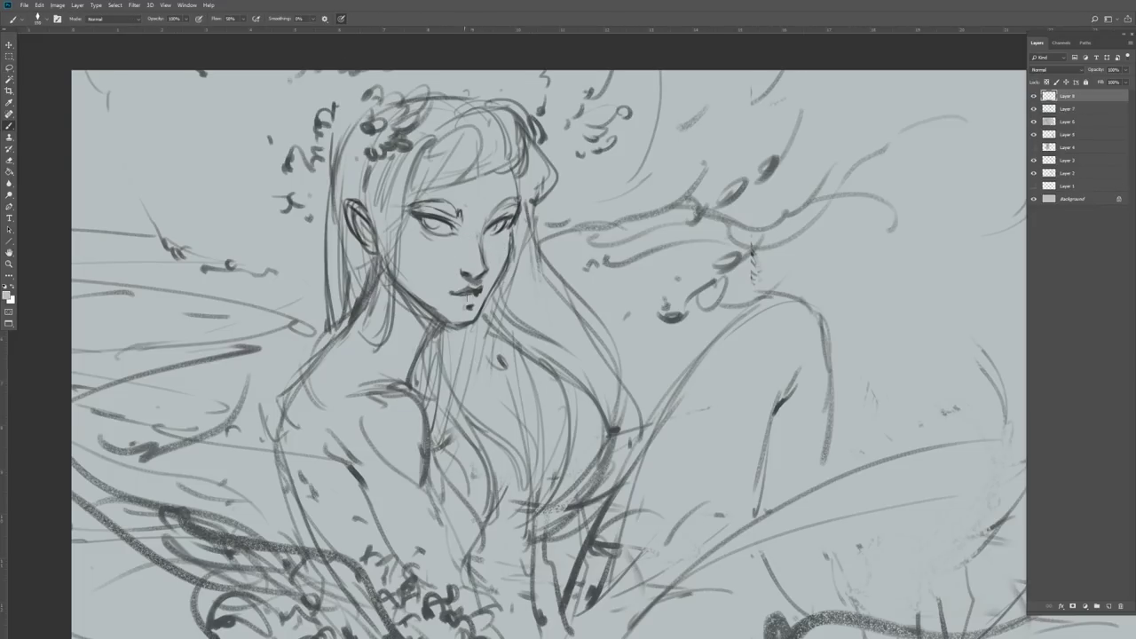
pyautogui.keyDown('alt'); pyautogui.click(473, 306); pyautogui.keyUp('alt')
pyautogui.moveTo(422, 206); pyautogui.dragTo(460, 211)
# Add another new layer, set its blending mode to Multiply, and choose a textured brush preset
pyautogui.click(1110, 606)
pyautogui.click(1056, 71)
pyautogui.click(1058, 112)
pyautogui.click(39, 19)
pyautogui.doubleClick(67, 365)
# Paint rough textured grey shading in the background on both sides of the figure's head
pyautogui.keyDown('alt'); pyautogui.click(244, 204); pyautogui.keyUp('alt')
pyautogui.moveTo(226, 209); pyautogui.dragTo(177, 264)
pyautogui.moveTo(100, 88); pyautogui.dragTo(133, 199)
pyautogui.click(6, 296)
pyautogui.click(421, 254)
pyautogui.moveTo(222, 178); pyautogui.dragTo(222, 306)
pyautogui.moveTo(279, 106); pyautogui.dragTo(283, 302)
pyautogui.moveTo(568, 199); pyautogui.dragTo(597, 311)
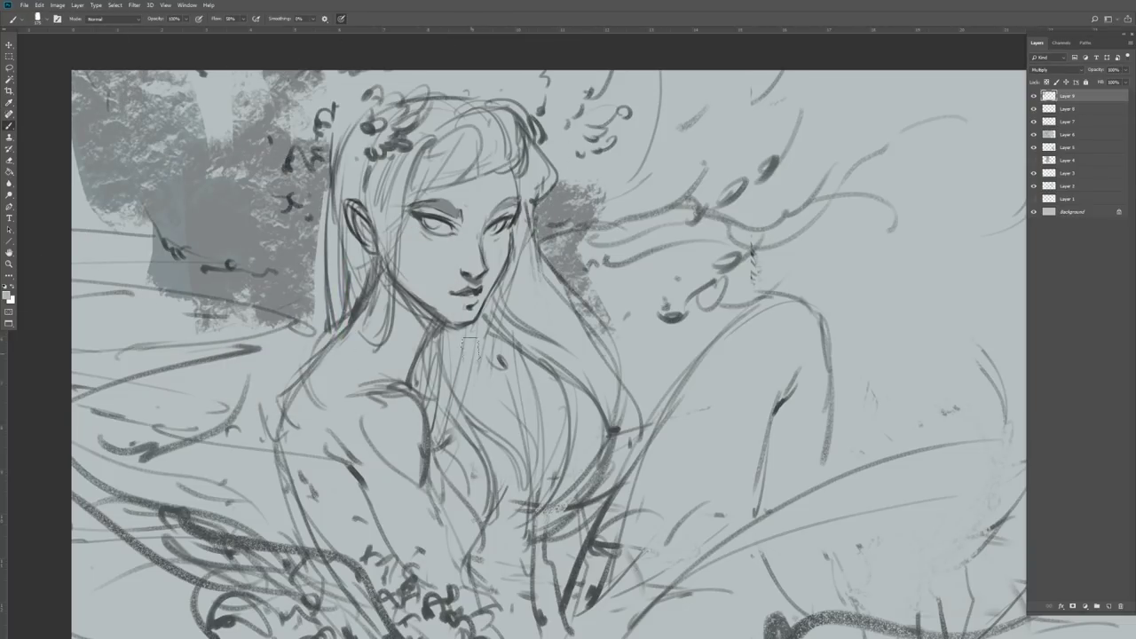
# Extend the textured grey shading below the chin, through the trees behind the hair, and among the branches above the raised knee
pyautogui.moveTo(471, 353); pyautogui.dragTo(471, 391)
pyautogui.moveTo(102, 231); pyautogui.dragTo(102, 346)
pyautogui.moveTo(160, 293); pyautogui.dragTo(155, 418)
pyautogui.moveTo(320, 102); pyautogui.dragTo(444, 81)
pyautogui.moveTo(721, 306); pyautogui.dragTo(659, 364)
pyautogui.moveTo(543, 85); pyautogui.dragTo(568, 164)
pyautogui.moveTo(665, 89); pyautogui.dragTo(719, 249)
# Fill the area behind the figure's back and beneath the wing and flowers with textured grey
pyautogui.moveTo(312, 327); pyautogui.dragTo(253, 466)
pyautogui.moveTo(244, 466); pyautogui.dragTo(160, 466)
pyautogui.moveTo(408, 507); pyautogui.dragTo(445, 403)
pyautogui.moveTo(133, 390); pyautogui.dragTo(178, 568)
pyautogui.moveTo(222, 435)
pyautogui.mouseDown()
pyautogui.moveTo(400, 559)
pyautogui.moveTo(524, 564)
pyautogui.mouseUp()
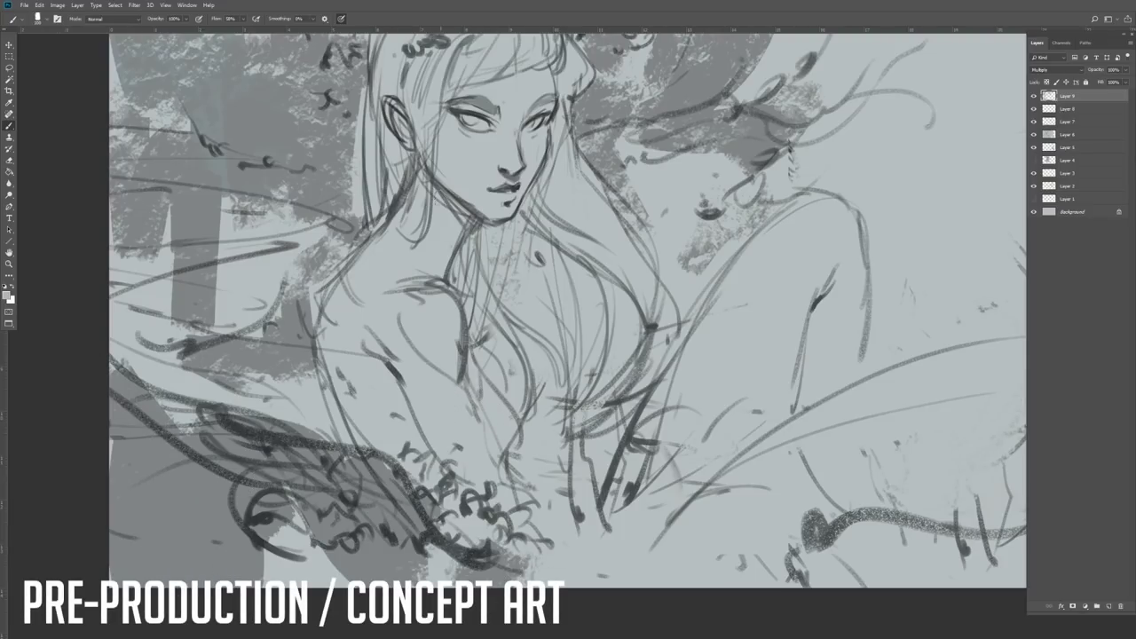
# Brush a grey shadow onto the neck beneath the jaw
pyautogui.moveTo(435, 188); pyautogui.dragTo(466, 258)
pyautogui.moveTo(457, 208); pyautogui.dragTo(486, 232)
pyautogui.moveTo(428, 181); pyautogui.dragTo(466, 235)
pyautogui.moveTo(629, 207); pyautogui.dragTo(542, 267)
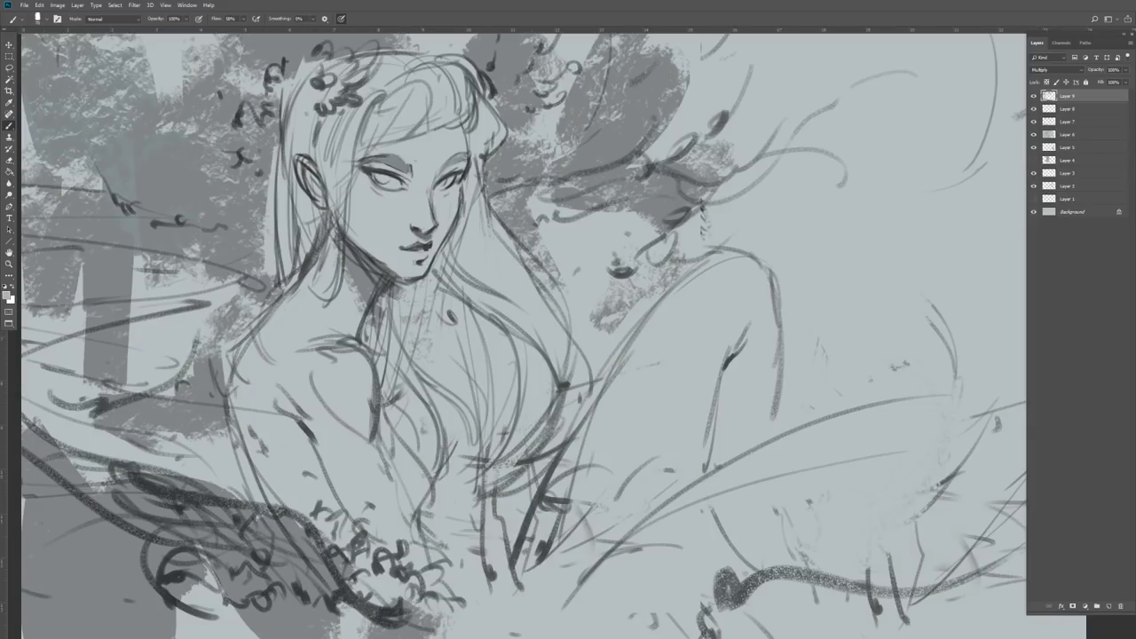
# Brush soft grey shading over the shoulder, upper arm and the long hair falling across the chest
pyautogui.click(9, 263)
pyautogui.keyDown('alt'); pyautogui.click(211, 269); pyautogui.keyUp('alt')
pyautogui.keyDown('alt'); pyautogui.click(211, 269); pyautogui.keyUp('alt')
pyautogui.click(206, 195)
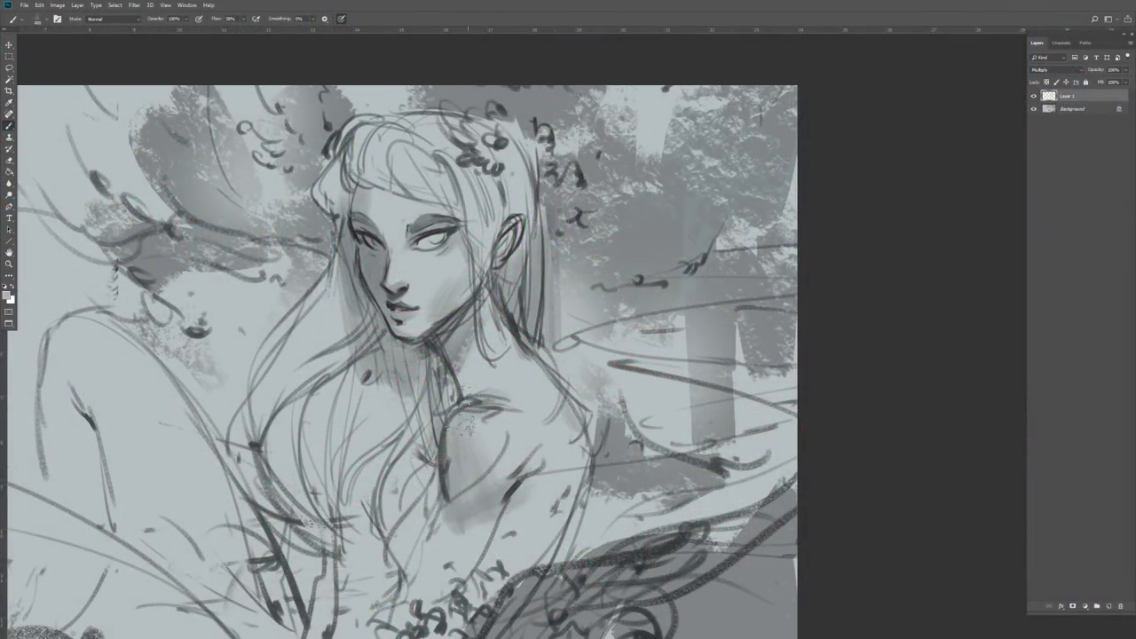
pyautogui.moveTo(462, 430); pyautogui.dragTo(522, 404)
pyautogui.moveTo(431, 613); pyautogui.dragTo(543, 488)
pyautogui.moveTo(471, 603); pyautogui.dragTo(710, 533)
pyautogui.moveTo(524, 604); pyautogui.dragTo(701, 533)
pyautogui.moveTo(390, 363); pyautogui.dragTo(306, 559)
pyautogui.moveTo(381, 568); pyautogui.dragTo(404, 500)
pyautogui.moveTo(439, 236)
pyautogui.mouseDown()
pyautogui.moveTo(382, 182)
pyautogui.moveTo(457, 204)
pyautogui.moveTo(524, 284)
pyautogui.moveTo(324, 293)
pyautogui.moveTo(271, 484)
pyautogui.mouseUp()
pyautogui.moveTo(346, 404); pyautogui.dragTo(275, 546)
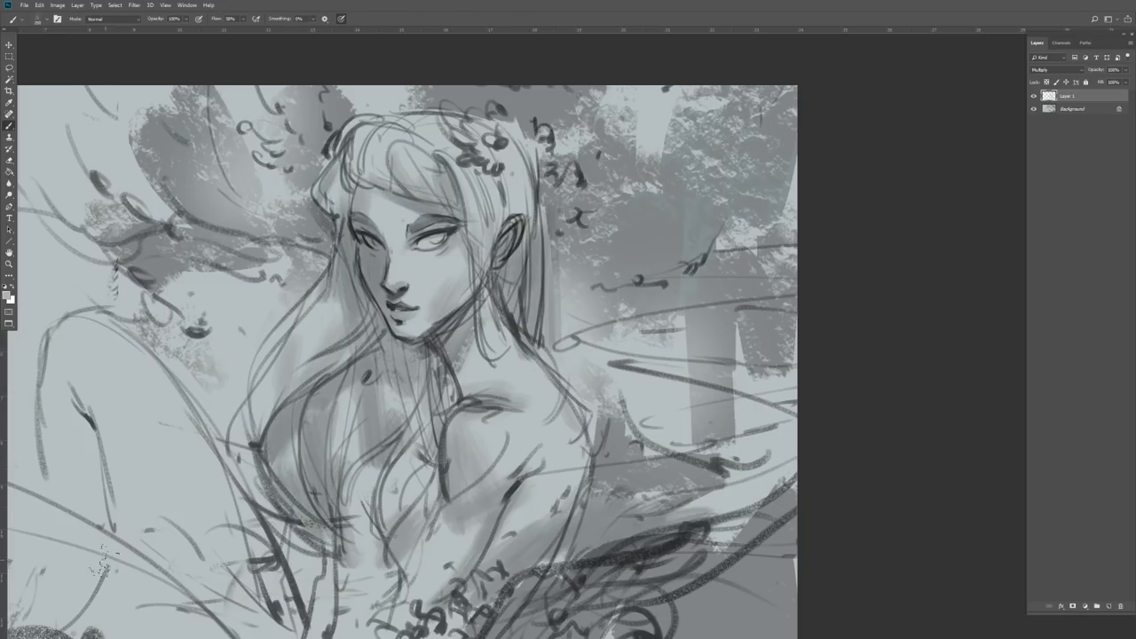
# Flip the canvas horizontally and add soft shading to the forehead above the far eyebrow
pyautogui.moveTo(21, 433); pyautogui.dragTo(83, 378)
pyautogui.hotkey('ctrl', 'shift', 'h')
pyautogui.moveTo(203, 152); pyautogui.dragTo(279, 213)
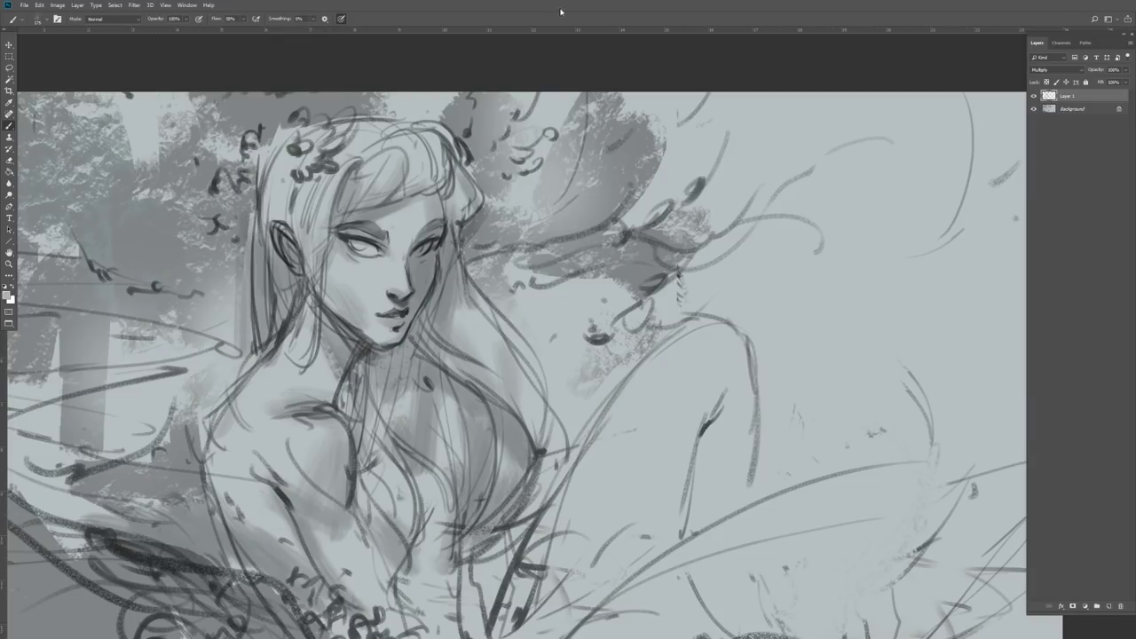
pyautogui.moveTo(421, 215); pyautogui.dragTo(431, 214)
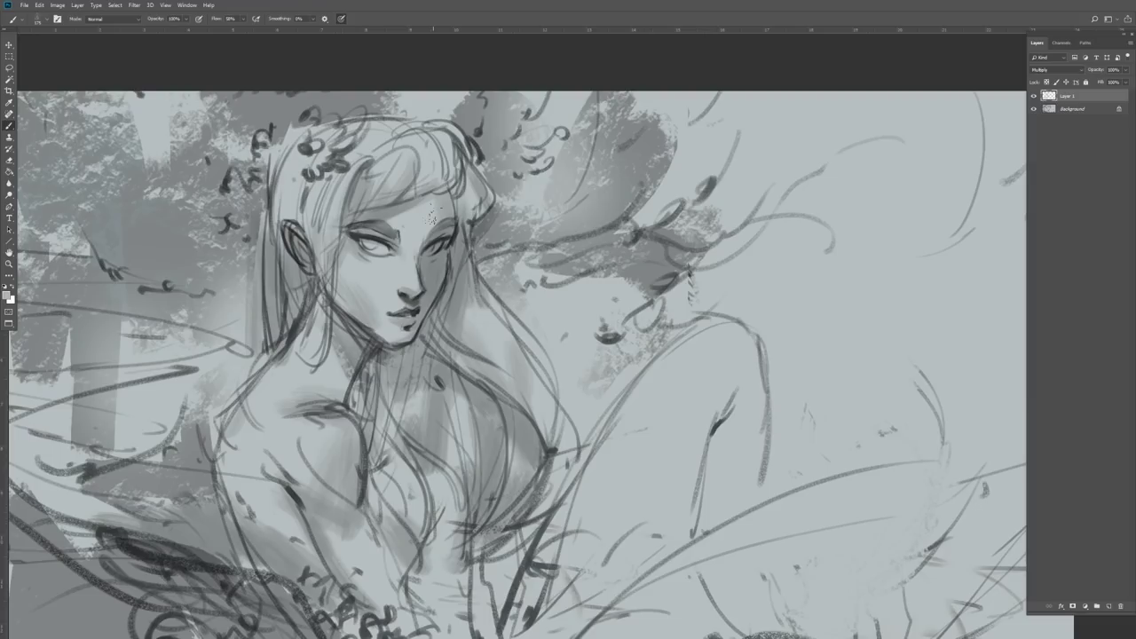
# Add a new layer, brush the hair strand hanging in front of the ear, and sample a tone near the eye
pyautogui.click(1114, 609)
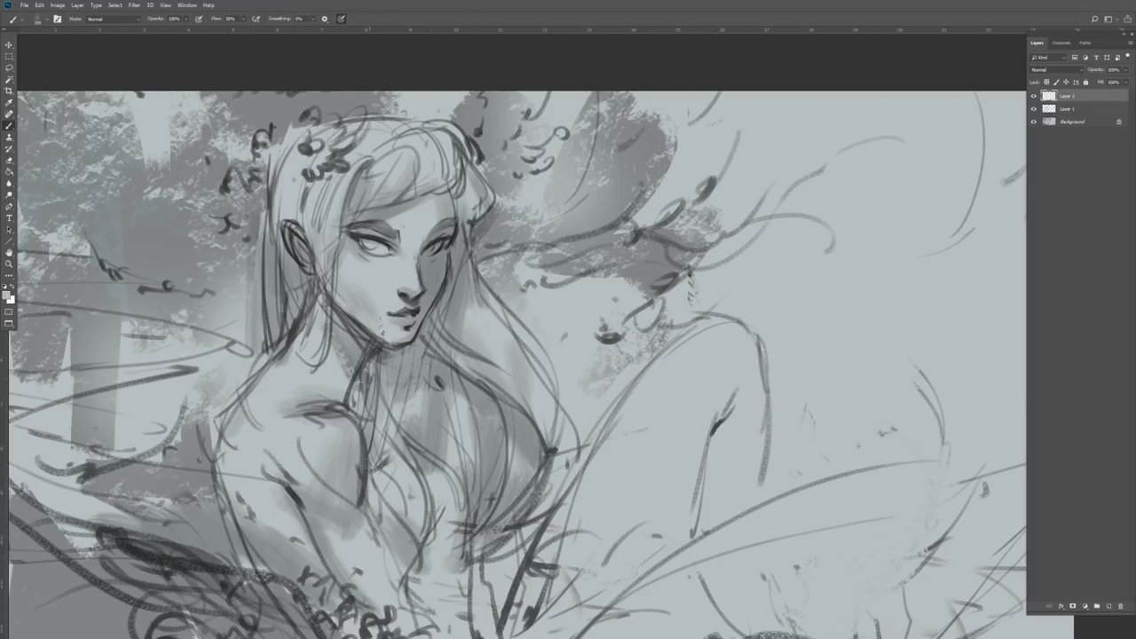
pyautogui.moveTo(332, 319); pyautogui.dragTo(342, 363)
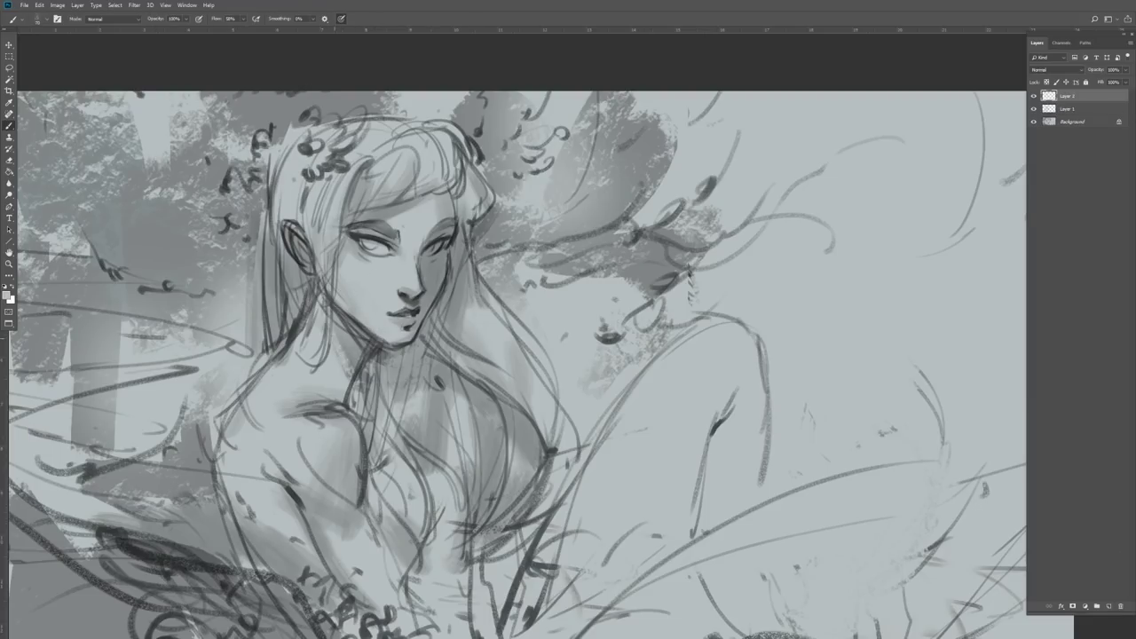
pyautogui.moveTo(323, 225); pyautogui.dragTo(319, 337)
pyautogui.keyDown('alt'); pyautogui.click(371, 255); pyautogui.keyUp('alt')
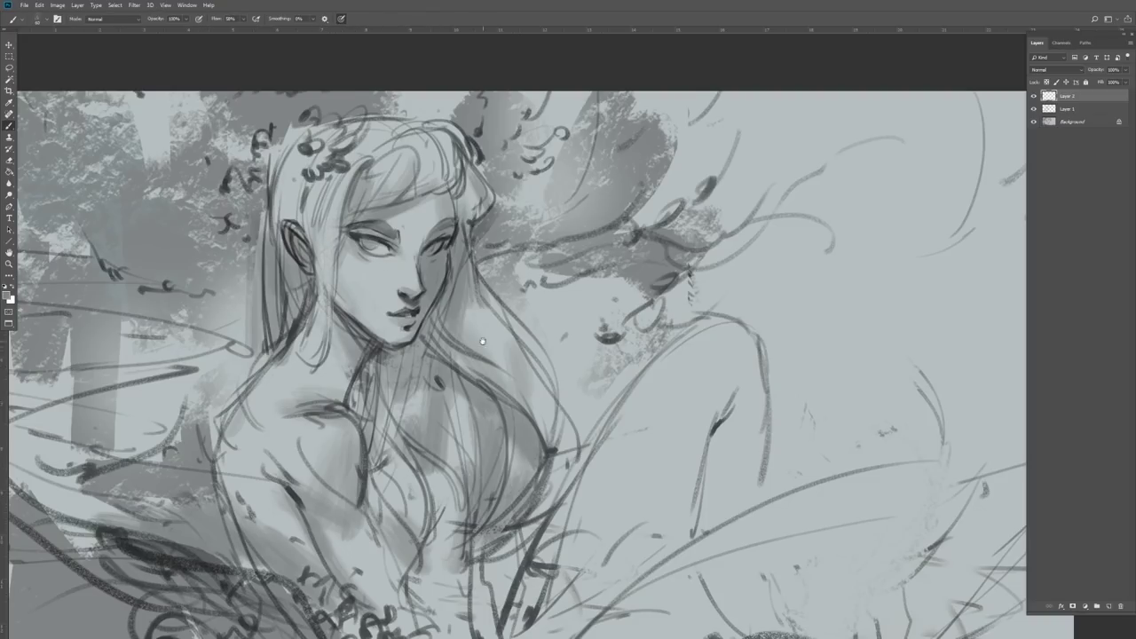
# Show the hidden Overlay layer at the top of the stack and paint mint green over the trees and branches behind the head
pyautogui.moveTo(483, 342); pyautogui.dragTo(431, 317)
pyautogui.click(9, 264)
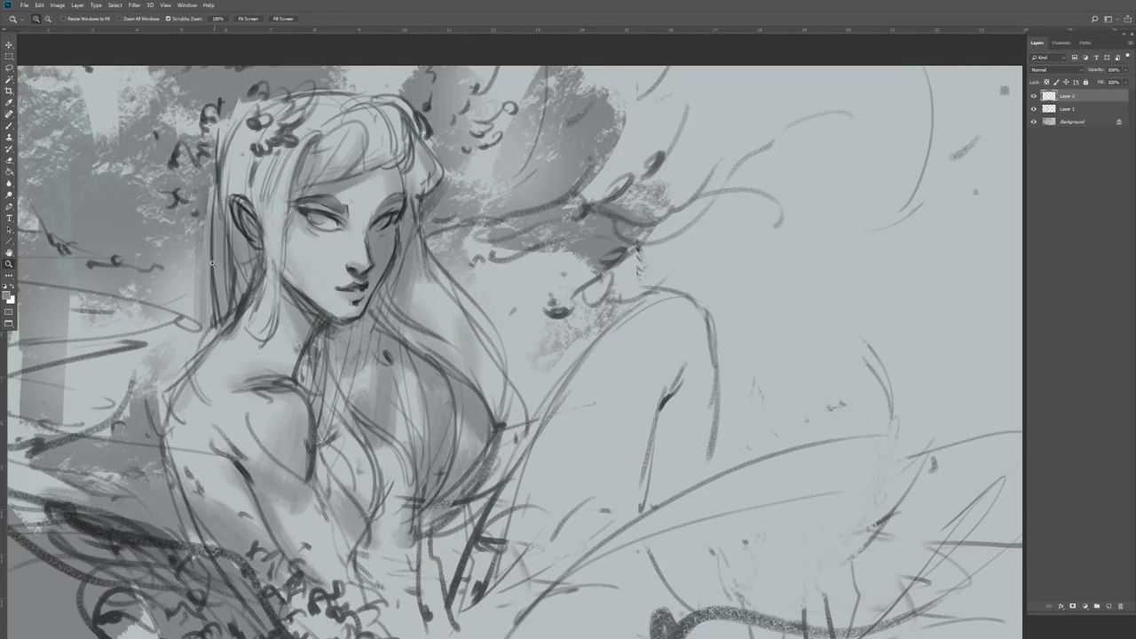
pyautogui.moveTo(204, 433); pyautogui.dragTo(247, 391)
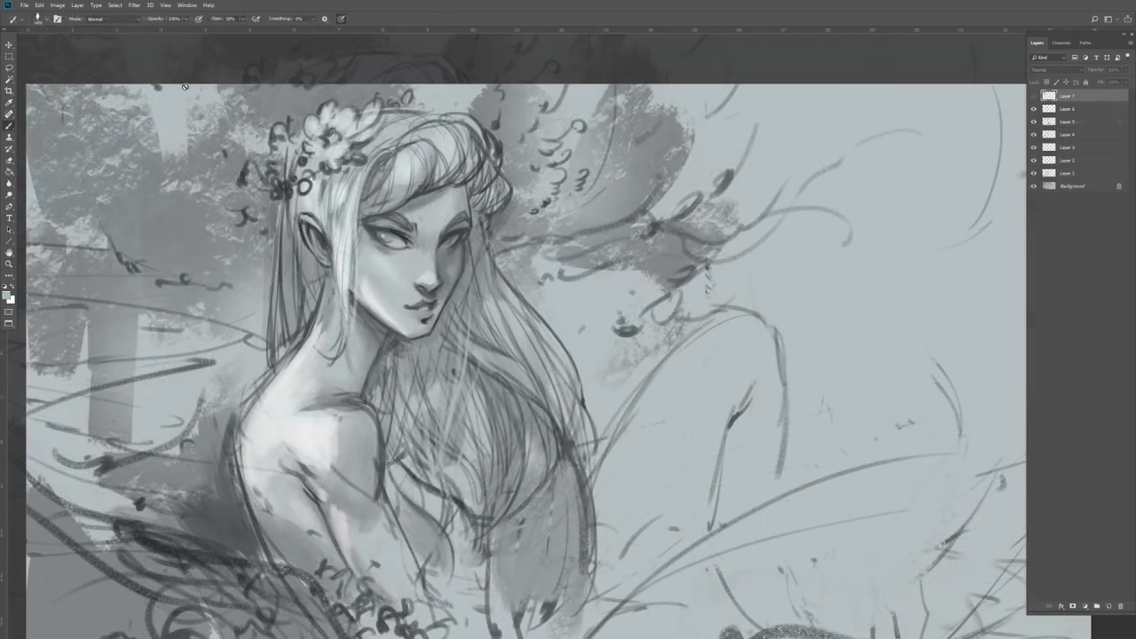
pyautogui.click(194, 109)
pyautogui.click(558, 228)
pyautogui.click(1033, 96)
pyautogui.moveTo(64, 168)
pyautogui.mouseDown()
pyautogui.moveTo(128, 355)
pyautogui.moveTo(293, 254)
pyautogui.mouseUp()
pyautogui.moveTo(499, 78)
pyautogui.mouseDown()
pyautogui.moveTo(507, 101)
pyautogui.moveTo(616, 167)
pyautogui.mouseUp()
# Extend the mint green over the upper branches and the background around the lower wing
pyautogui.press('z')
pyautogui.keyDown('alt'); pyautogui.click(230, 248); pyautogui.keyUp('alt')
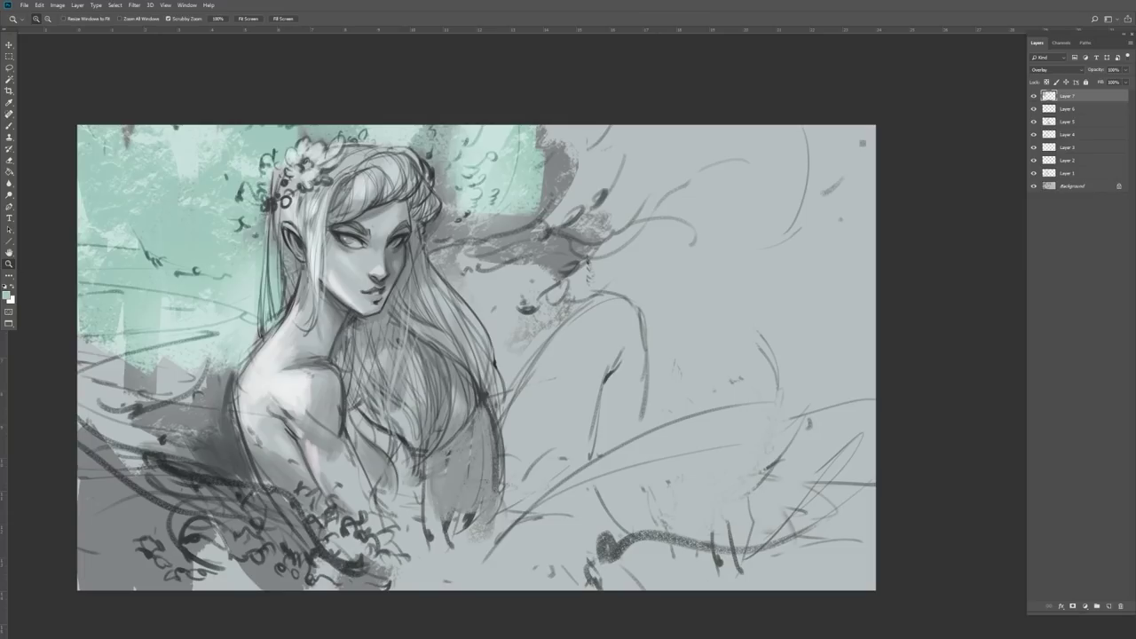
pyautogui.moveTo(121, 98); pyautogui.dragTo(169, 97)
pyautogui.press('b')
pyautogui.moveTo(330, 173); pyautogui.dragTo(579, 151)
pyautogui.moveTo(653, 147)
pyautogui.mouseDown()
pyautogui.moveTo(586, 247)
pyautogui.moveTo(613, 363)
pyautogui.mouseUp()
pyautogui.moveTo(107, 435); pyautogui.dragTo(168, 533)
pyautogui.moveTo(196, 461); pyautogui.dragTo(116, 568)
# Pick another brush preset and a light cyan foreground color, and stroke it over the wing area and the branches
pyautogui.click(38, 19)
pyautogui.doubleClick(190, 397)
pyautogui.click(6, 295)
pyautogui.click(344, 313)
pyautogui.click(424, 254)
pyautogui.moveTo(134, 355); pyautogui.dragTo(115, 608)
pyautogui.moveTo(732, 155)
pyautogui.mouseDown()
pyautogui.moveTo(573, 382)
pyautogui.moveTo(817, 271)
pyautogui.mouseUp()
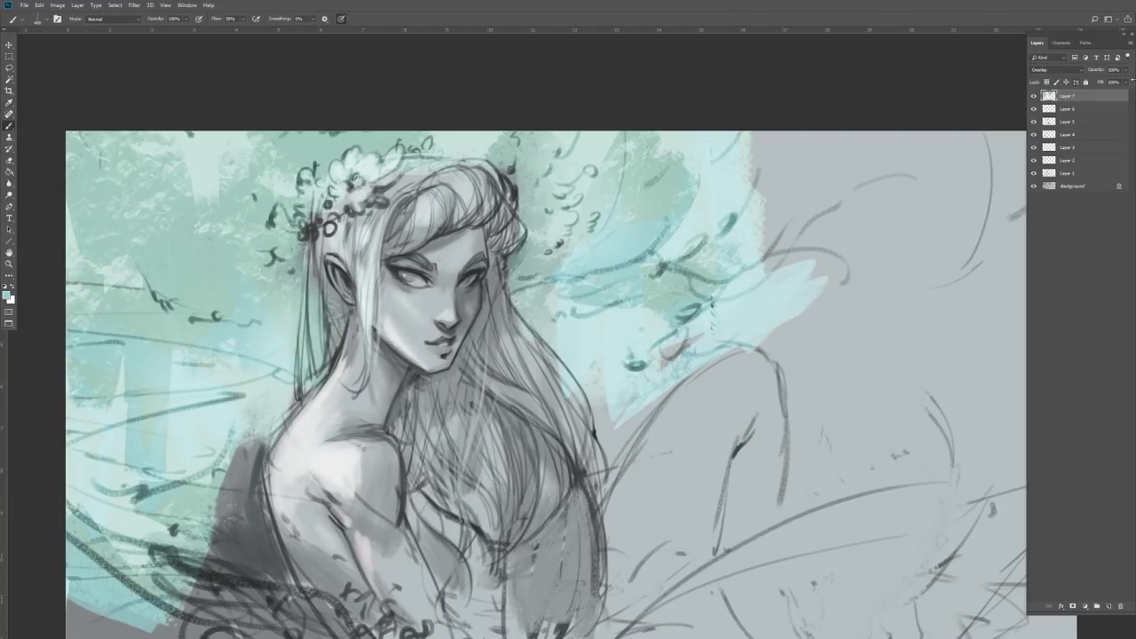
# Lower the Overlay layer's opacity and sweep light cyan across the open background beyond the branches and raised knee
pyautogui.click(1127, 69)
pyautogui.moveTo(1127, 81); pyautogui.dragTo(1116, 81)
pyautogui.moveTo(872, 263); pyautogui.dragTo(689, 233)
pyautogui.moveTo(586, 133); pyautogui.dragTo(917, 137)
pyautogui.moveTo(610, 151); pyautogui.dragTo(582, 386)
pyautogui.moveTo(638, 113)
pyautogui.mouseDown()
pyautogui.moveTo(654, 325)
pyautogui.moveTo(773, 311)
pyautogui.mouseUp()
pyautogui.moveTo(431, 364)
pyautogui.mouseDown()
pyautogui.moveTo(803, 391)
pyautogui.moveTo(874, 426)
pyautogui.mouseUp()
pyautogui.press(']')
pyautogui.moveTo(265, 292); pyautogui.dragTo(505, 290)
pyautogui.moveTo(593, 355); pyautogui.dragTo(550, 342)
# Erase the excess color around the raised knee and the lower wing with the Eraser
pyautogui.click(9, 161)
pyautogui.moveTo(635, 359); pyautogui.dragTo(872, 359)
pyautogui.moveTo(221, 356)
pyautogui.mouseDown()
pyautogui.moveTo(221, 453)
pyautogui.moveTo(22, 543)
pyautogui.mouseUp()
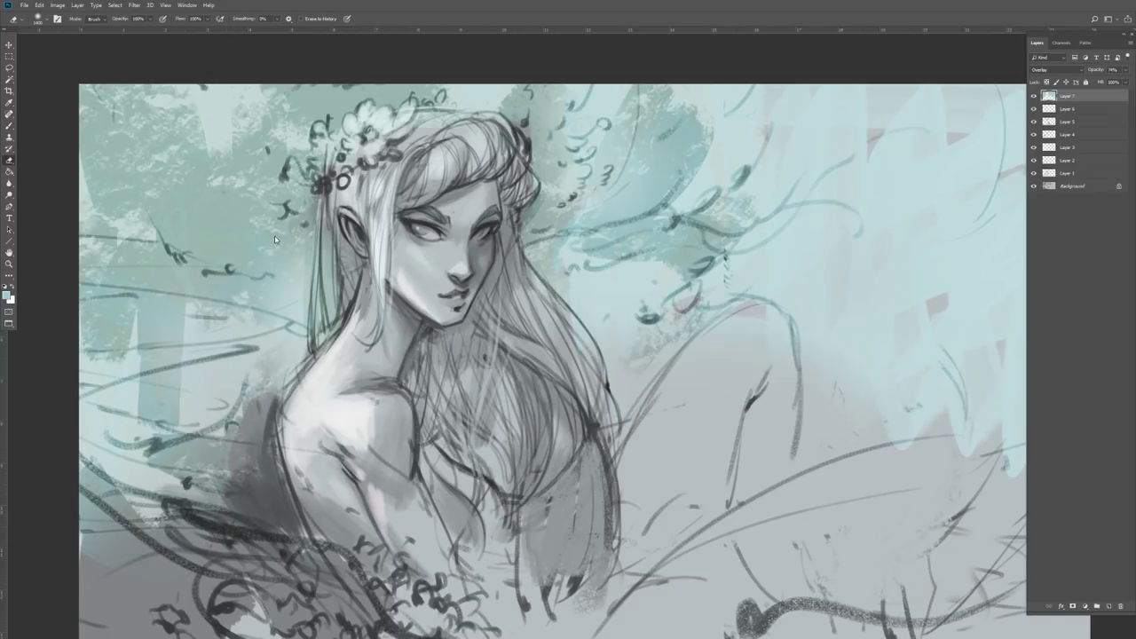
# Choose a different brush preset and a warm skin foreground color, and tint the face, ear and neck
pyautogui.click(8, 126)
pyautogui.click(41, 19)
pyautogui.doubleClick(67, 223)
pyautogui.click(7, 295)
pyautogui.click(344, 368)
pyautogui.click(344, 363)
pyautogui.click(252, 307)
pyautogui.click(246, 286)
pyautogui.click(423, 254)
pyautogui.moveTo(410, 222)
pyautogui.mouseDown()
pyautogui.moveTo(410, 301)
pyautogui.moveTo(458, 310)
pyautogui.mouseUp()
pyautogui.moveTo(457, 310)
pyautogui.mouseDown()
pyautogui.moveTo(480, 211)
pyautogui.moveTo(484, 267)
pyautogui.mouseUp()
pyautogui.moveTo(355, 213); pyautogui.dragTo(373, 346)
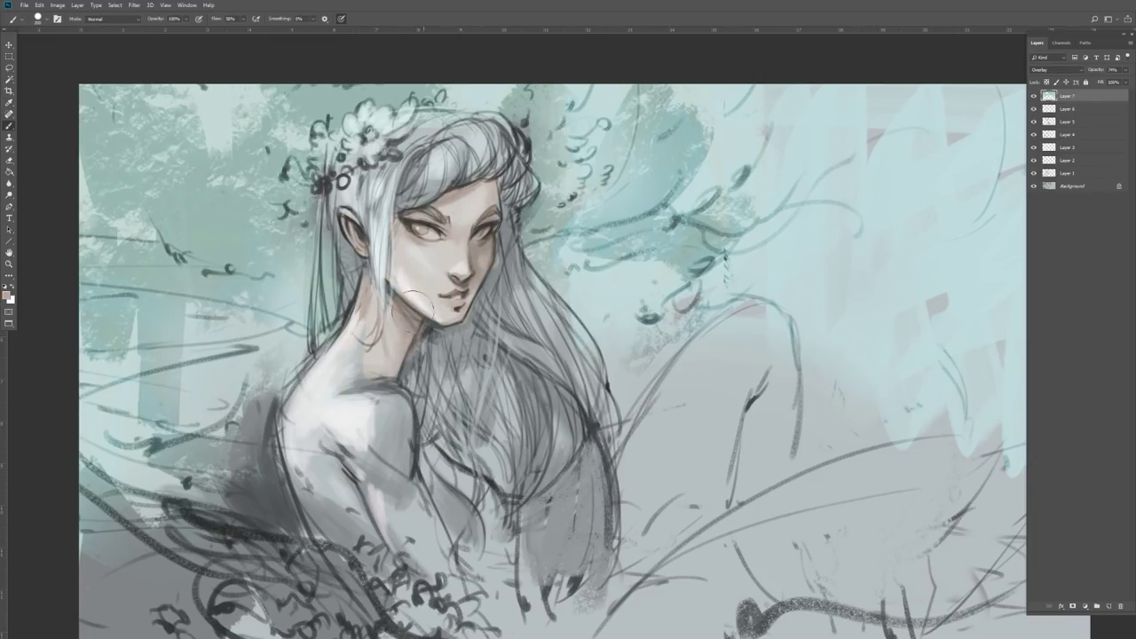
# Tint the shoulder, arm, chest and raised leg with the skin color, using a smaller brush for the narrow areas
pyautogui.moveTo(319, 382); pyautogui.dragTo(390, 541)
pyautogui.moveTo(391, 390); pyautogui.dragTo(405, 509)
pyautogui.moveTo(683, 372)
pyautogui.mouseDown()
pyautogui.moveTo(748, 390)
pyautogui.moveTo(750, 484)
pyautogui.mouseUp()
pyautogui.press('[')
pyautogui.press('[')
pyautogui.press('[')
pyautogui.press('[')
pyautogui.moveTo(386, 577)
pyautogui.mouseDown()
pyautogui.moveTo(417, 608)
pyautogui.moveTo(488, 594)
pyautogui.mouseUp()
pyautogui.moveTo(484, 488); pyautogui.dragTo(488, 542)
pyautogui.moveTo(641, 607)
pyautogui.mouseDown()
pyautogui.moveTo(674, 477)
pyautogui.moveTo(646, 499)
pyautogui.mouseUp()
pyautogui.moveTo(702, 425); pyautogui.dragTo(597, 517)
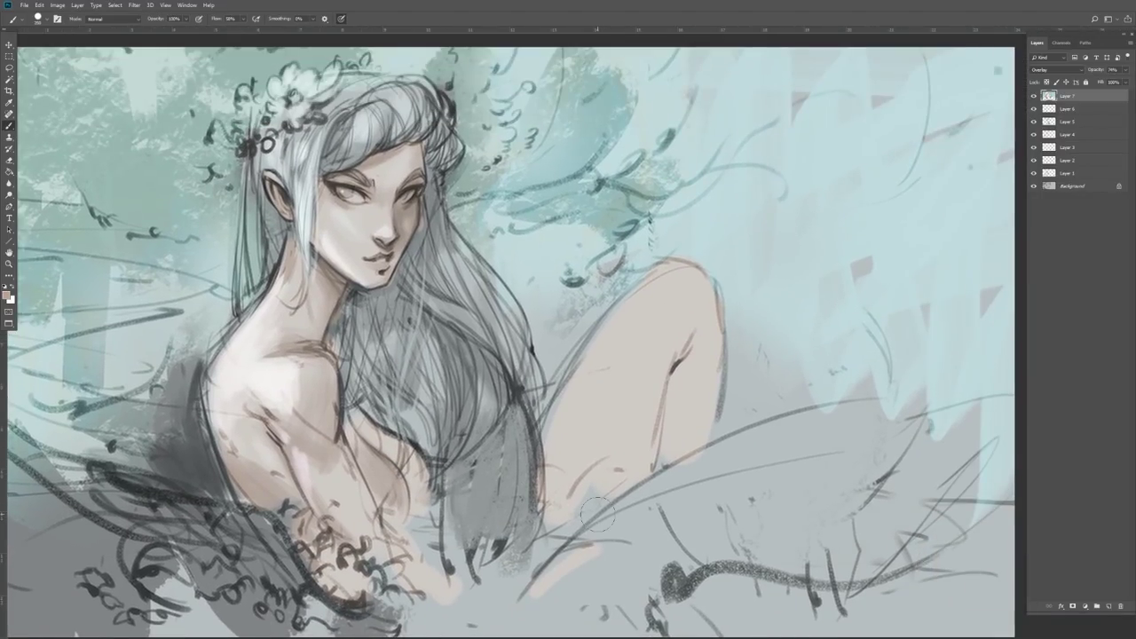
# Add a new layer in Lighten mode, and choose a different brush preset and a deep red foreground color
pyautogui.moveTo(432, 242); pyautogui.dragTo(434, 264)
pyautogui.click(1107, 606)
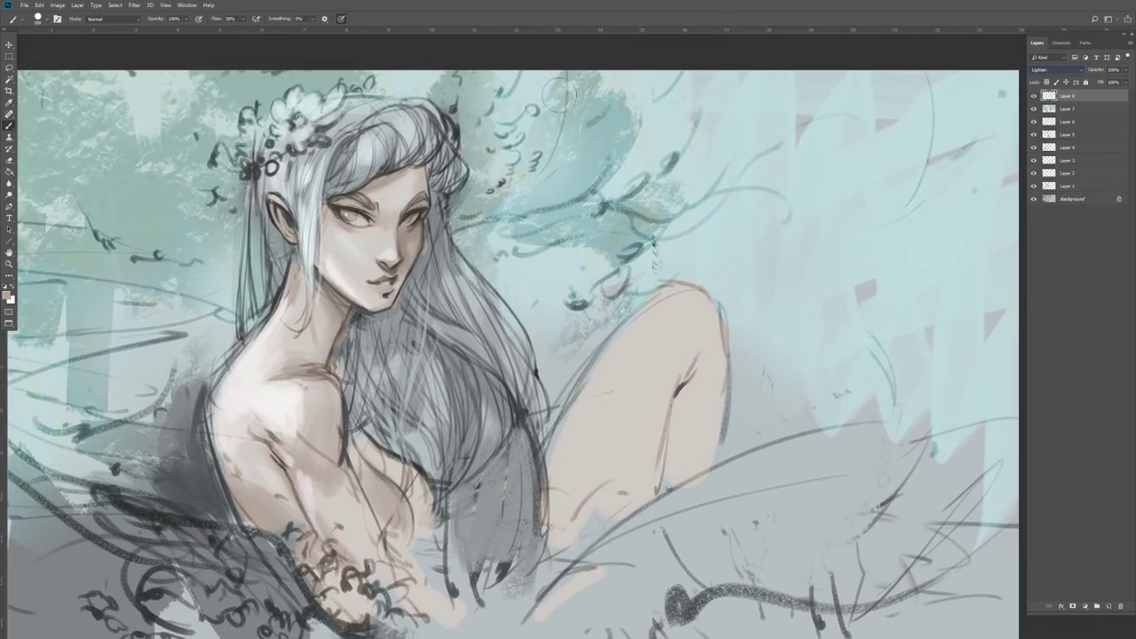
pyautogui.click(47, 19)
pyautogui.doubleClick(66, 174)
pyautogui.click(6, 295)
pyautogui.click(306, 338)
pyautogui.click(343, 370)
pyautogui.click(423, 252)
pyautogui.click(7, 296)
pyautogui.click(321, 307)
pyautogui.click(422, 253)
pyautogui.press(']')
# Glaze red over the dark lines of the face, neck, hair and wing
pyautogui.moveTo(335, 298); pyautogui.dragTo(293, 404)
pyautogui.moveTo(444, 120); pyautogui.dragTo(454, 146)
pyautogui.moveTo(509, 386); pyautogui.dragTo(522, 410)
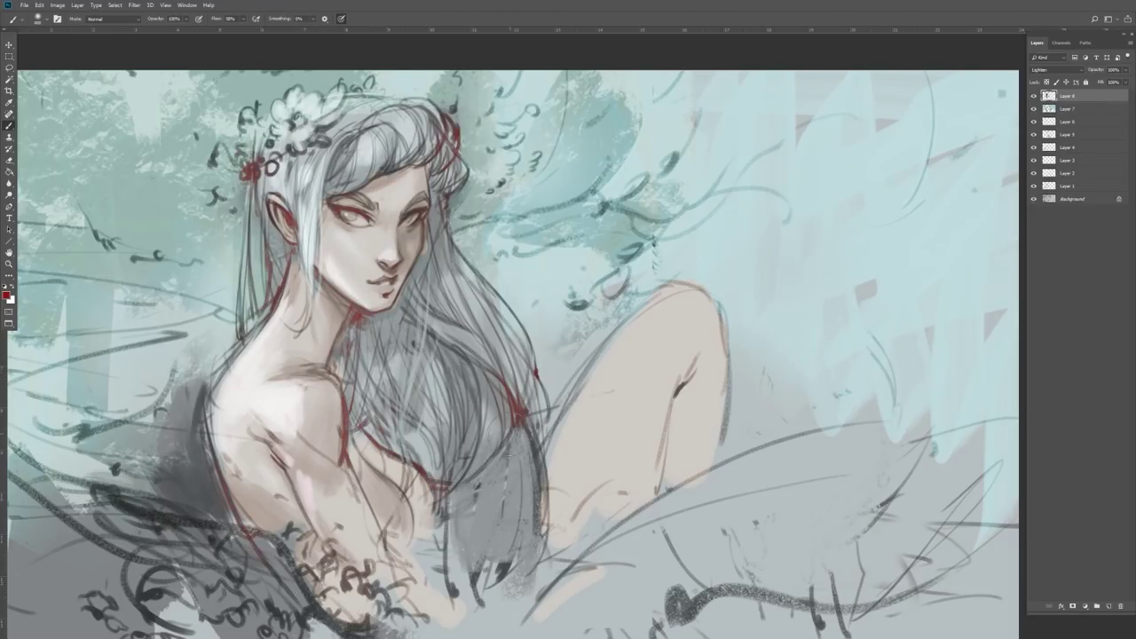
pyautogui.moveTo(124, 499); pyautogui.dragTo(222, 531)
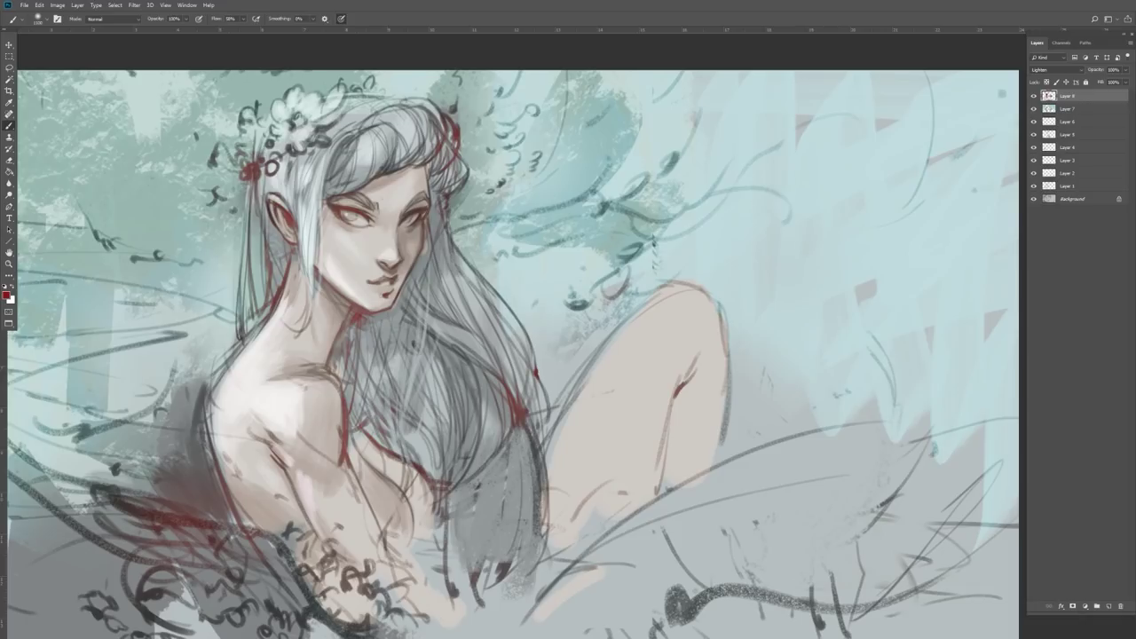
# Add another new layer in Overlay mode and choose a light golden yellow foreground color
pyautogui.click(1109, 606)
pyautogui.click(1054, 70)
pyautogui.click(1042, 176)
pyautogui.click(6, 295)
pyautogui.click(346, 363)
pyautogui.moveTo(346, 364); pyautogui.dragTo(346, 360)
pyautogui.click(279, 273)
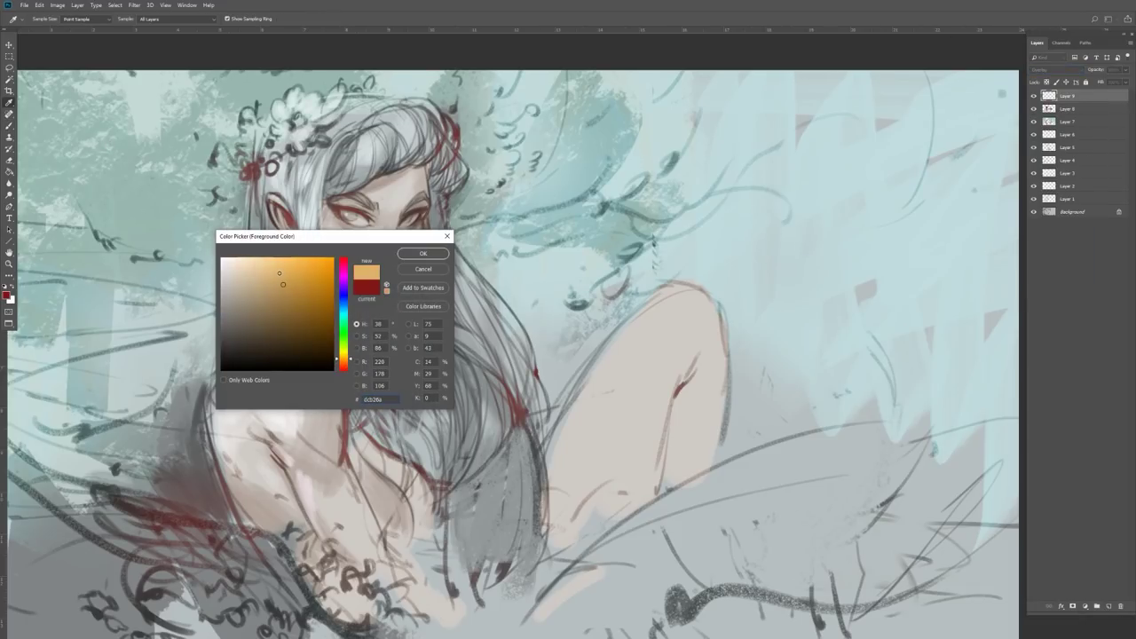
pyautogui.click(342, 357)
# Brush a large, soft yellow glow into the background behind the hair and between the hair and raised knee
pyautogui.press(']')
pyautogui.press(']')
pyautogui.press(']')
pyautogui.press(']')
pyautogui.moveTo(261, 318)
pyautogui.mouseDown()
pyautogui.moveTo(173, 281)
pyautogui.moveTo(216, 232)
pyautogui.moveTo(183, 298)
pyautogui.mouseUp()
pyautogui.moveTo(547, 423)
pyautogui.mouseDown()
pyautogui.moveTo(579, 240)
pyautogui.moveTo(610, 341)
pyautogui.mouseUp()
# Dab smaller yellow accents onto the branches, the wing area behind the shoulder, and the long hair
pyautogui.press('[')
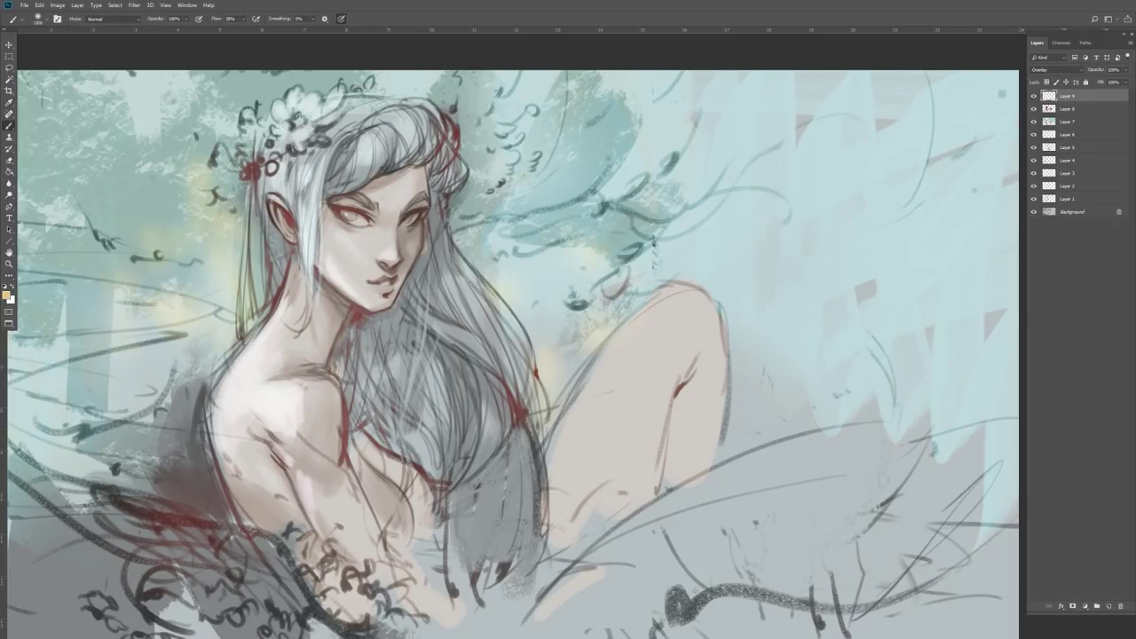
pyautogui.moveTo(506, 223)
pyautogui.mouseDown()
pyautogui.moveTo(509, 247)
pyautogui.moveTo(531, 229)
pyautogui.mouseUp()
pyautogui.press('[')
pyautogui.press('[')
pyautogui.press('[')
pyautogui.press('[')
pyautogui.press('[')
pyautogui.moveTo(159, 380)
pyautogui.mouseDown()
pyautogui.moveTo(120, 425)
pyautogui.moveTo(67, 327)
pyautogui.moveTo(91, 427)
pyautogui.mouseUp()
pyautogui.moveTo(235, 356); pyautogui.dragTo(220, 382)
pyautogui.press('[')
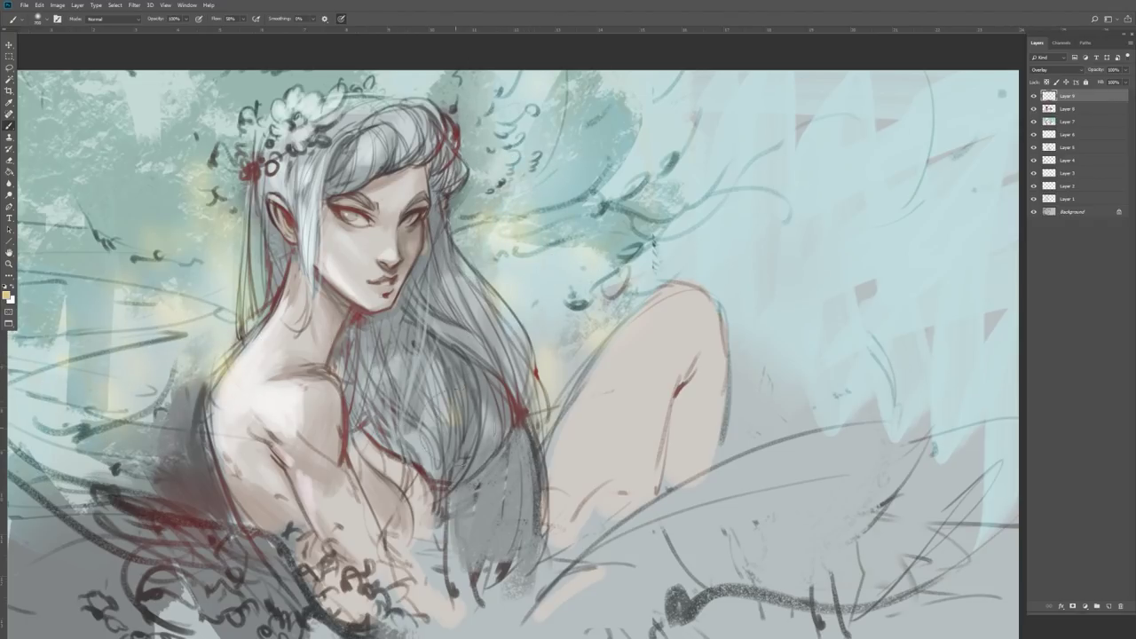
pyautogui.moveTo(455, 403); pyautogui.dragTo(456, 417)
pyautogui.moveTo(531, 406); pyautogui.dragTo(538, 430)
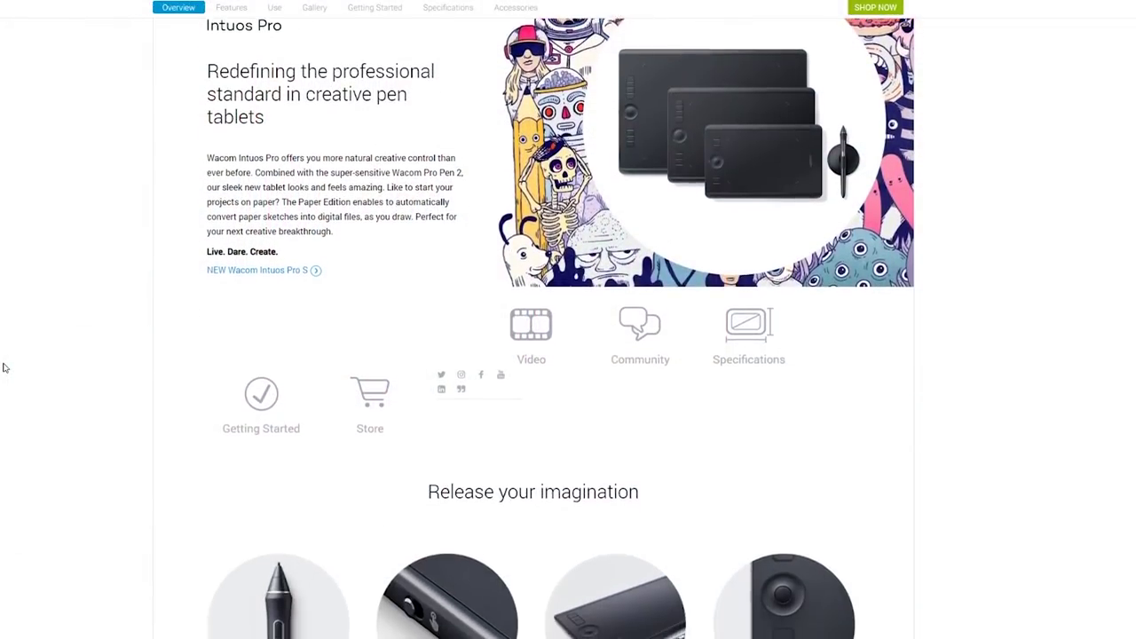
# Switch to the Wacom Intuos Pro product page and look through its pen features and customization sections
pyautogui.scroll(-5, 2, 367)
pyautogui.scroll(-5, 3, 368)
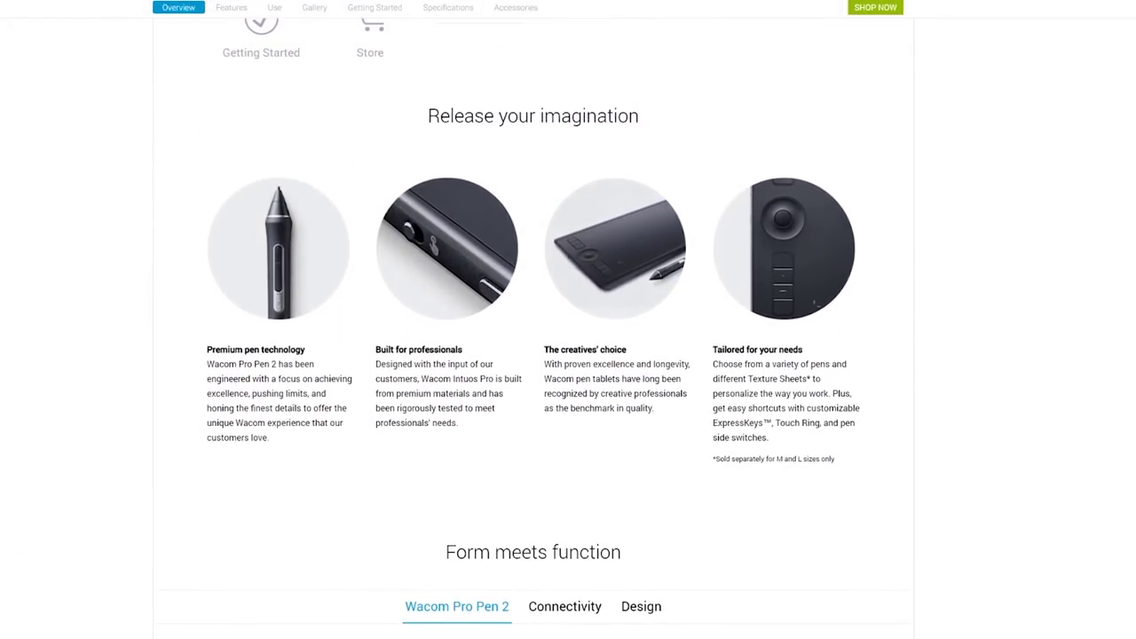
pyautogui.scroll(-5, 568, 320)
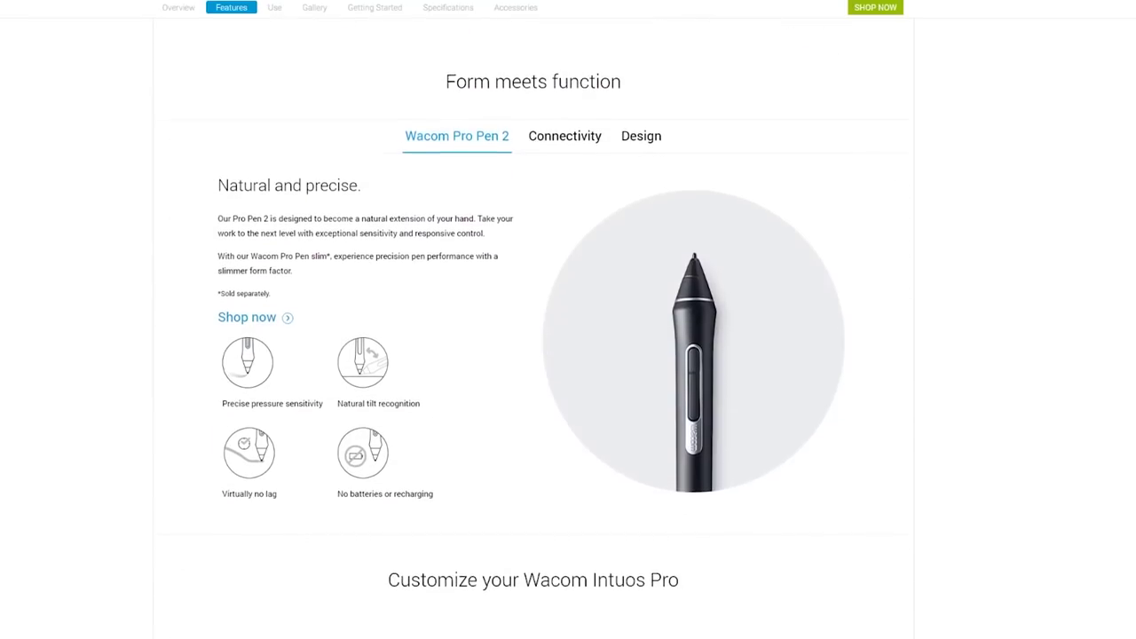
pyautogui.scroll(-4, 568, 320)
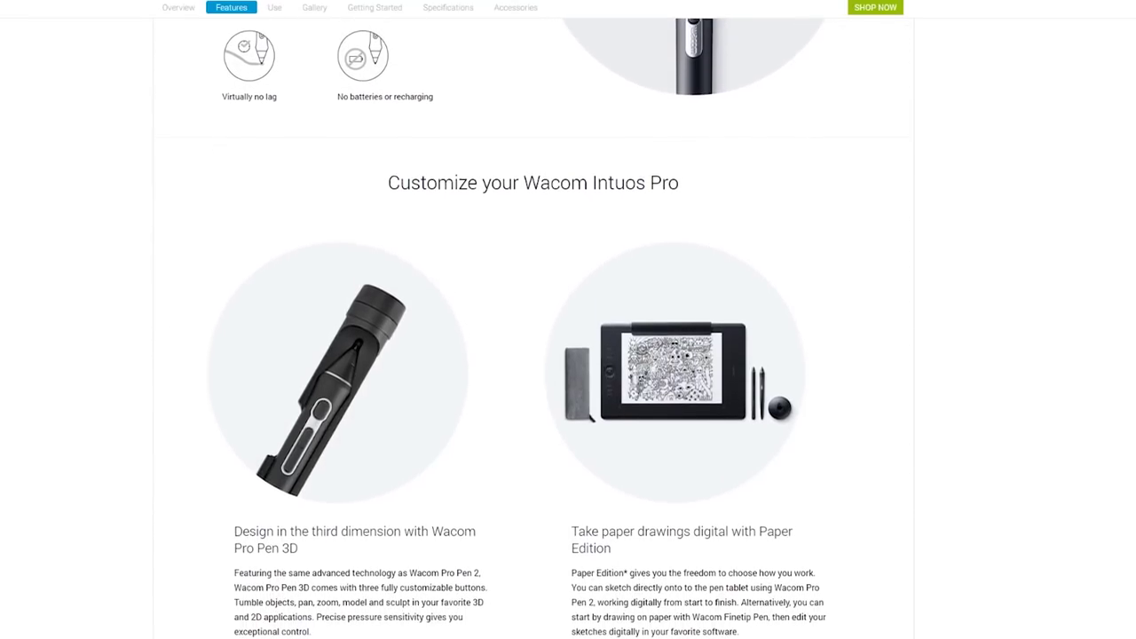
pyautogui.scroll(-3, 568, 319)
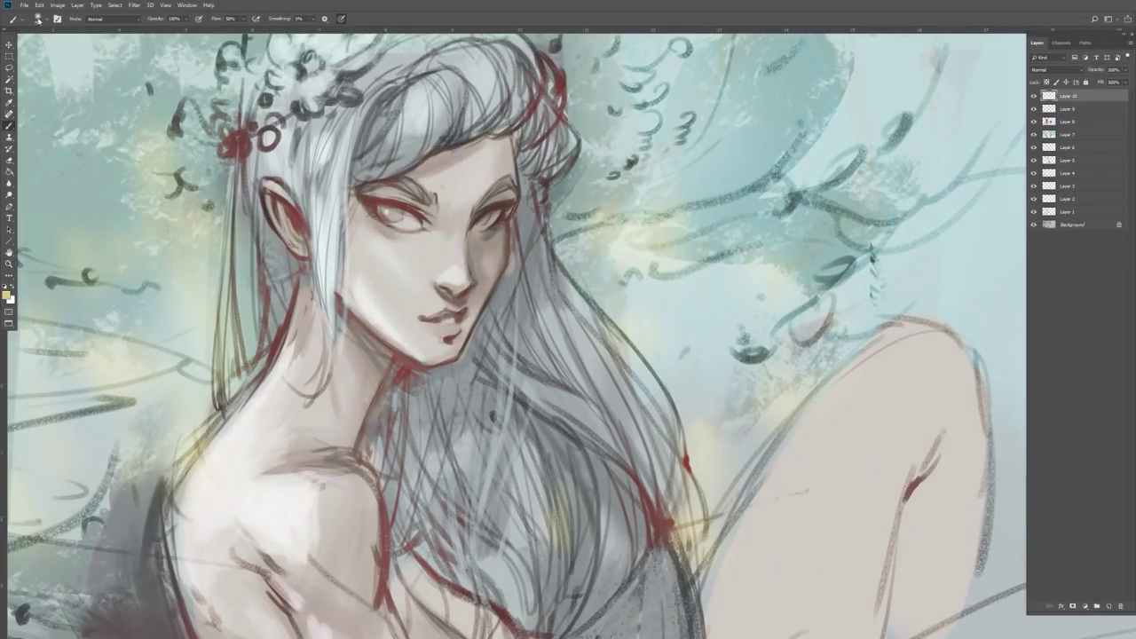
# Set the foreground color to a soft pink for painting on the new Normal layer
pyautogui.click(7, 295)
pyautogui.click(236, 310)
pyautogui.click(344, 364)
pyautogui.click(345, 270)
pyautogui.click(241, 282)
pyautogui.click(423, 254)
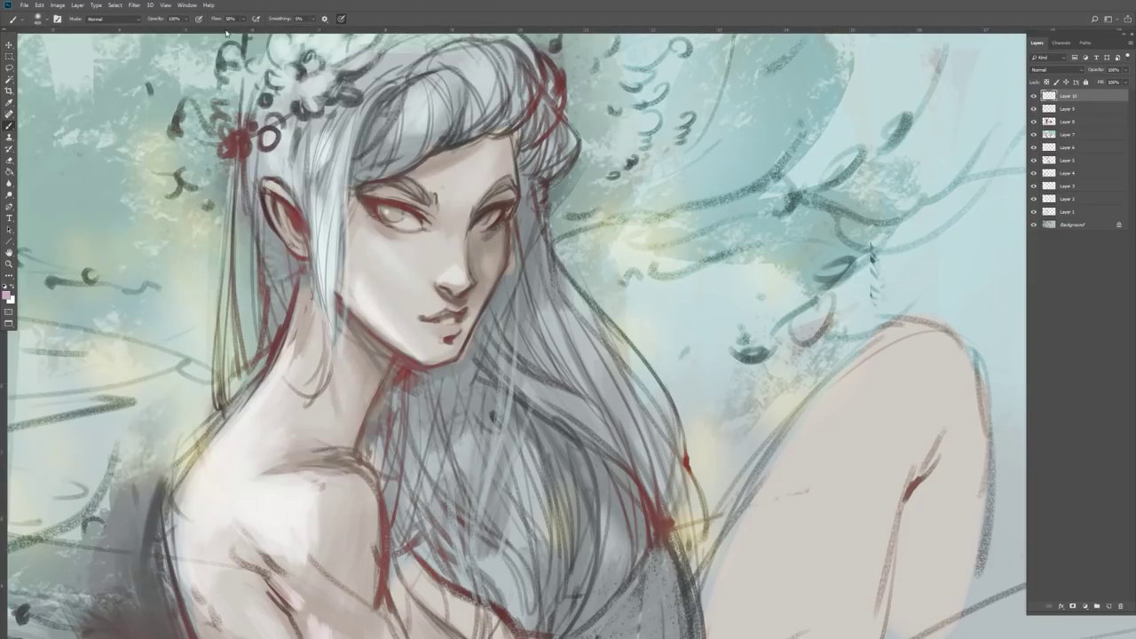
# Raise the brush flow to 100% and brush a pink blush across the cheeks, nose and eye area
pyautogui.moveTo(244, 18); pyautogui.dragTo(358, 25)
pyautogui.moveTo(426, 190); pyautogui.dragTo(424, 182)
pyautogui.press(']')
pyautogui.moveTo(377, 252); pyautogui.dragTo(365, 212)
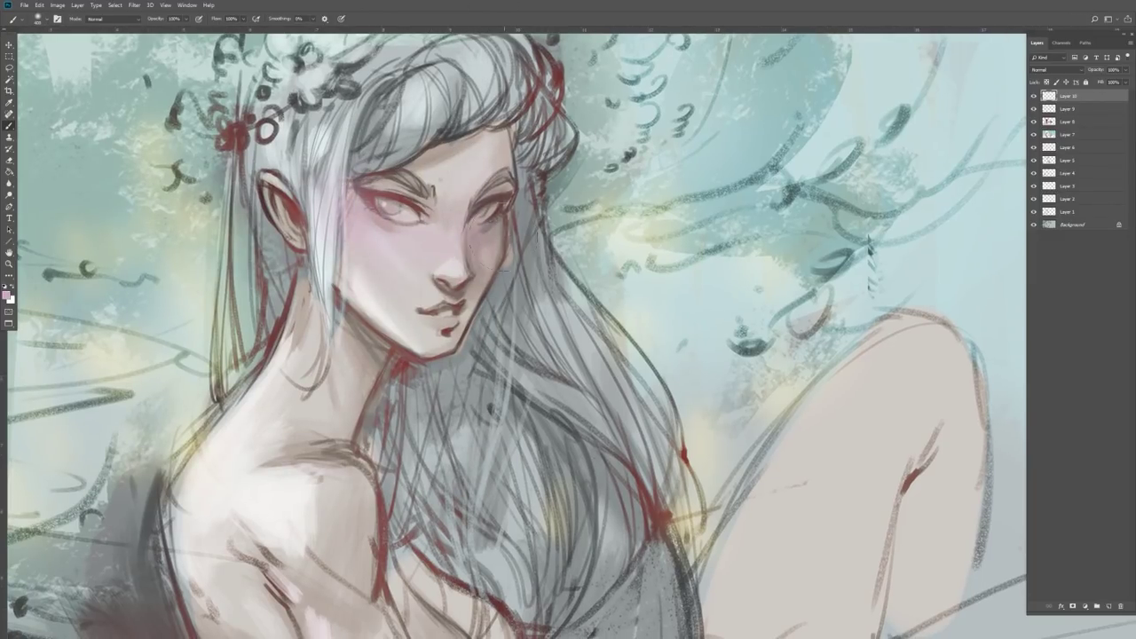
# Set the foreground color to a stronger pink and tint the lips, the far eyebrow and the upper edge of the ear
pyautogui.press('i')
pyautogui.click(269, 279)
pyautogui.click(426, 252)
pyautogui.moveTo(435, 310)
pyautogui.mouseDown()
pyautogui.moveTo(461, 306)
pyautogui.moveTo(457, 274)
pyautogui.mouseUp()
pyautogui.moveTo(476, 182); pyautogui.dragTo(501, 167)
pyautogui.moveTo(263, 179); pyautogui.dragTo(278, 198)
# Set the foreground color to a muted orange for warming up the inner ear
pyautogui.click(7, 295)
pyautogui.click(344, 264)
pyautogui.click(345, 365)
pyautogui.click(276, 289)
pyautogui.click(423, 254)
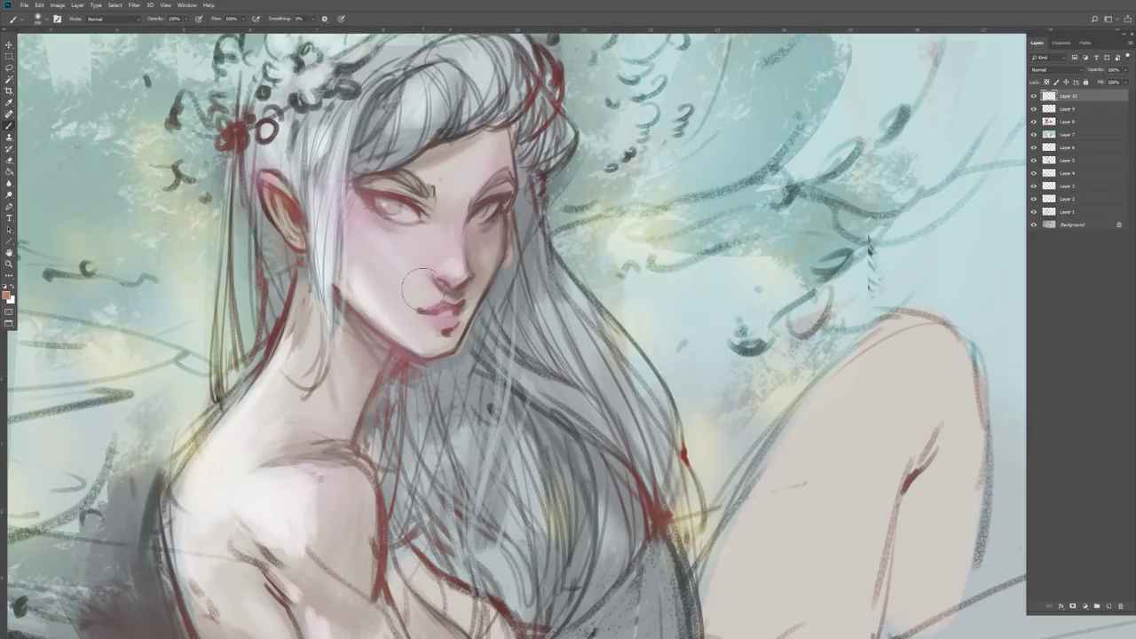
# Flip the canvas horizontally and bring the head and shoulders into close view
pyautogui.press('z')
pyautogui.keyDown('alt'); pyautogui.click(377, 355); pyautogui.keyUp('alt')
pyautogui.moveTo(378, 355); pyautogui.dragTo(214, 333)
pyautogui.hotkey('ctrl', 'alt', 'h')
pyautogui.click(445, 268)
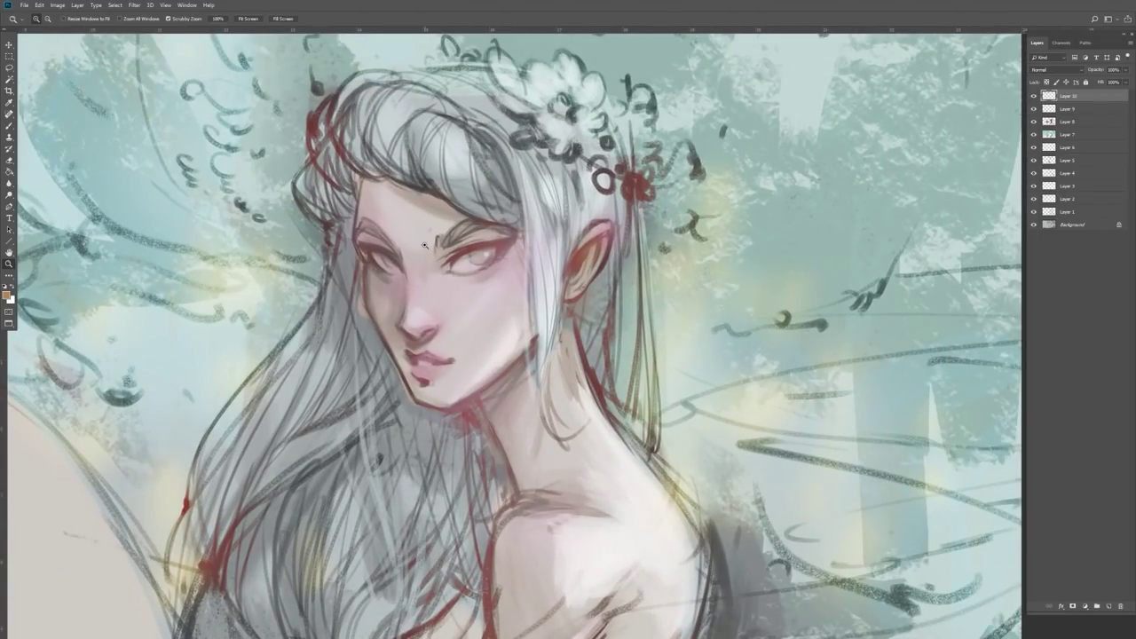
# Choose a different brush preset and add a new layer above the blush layer
pyautogui.click(8, 126)
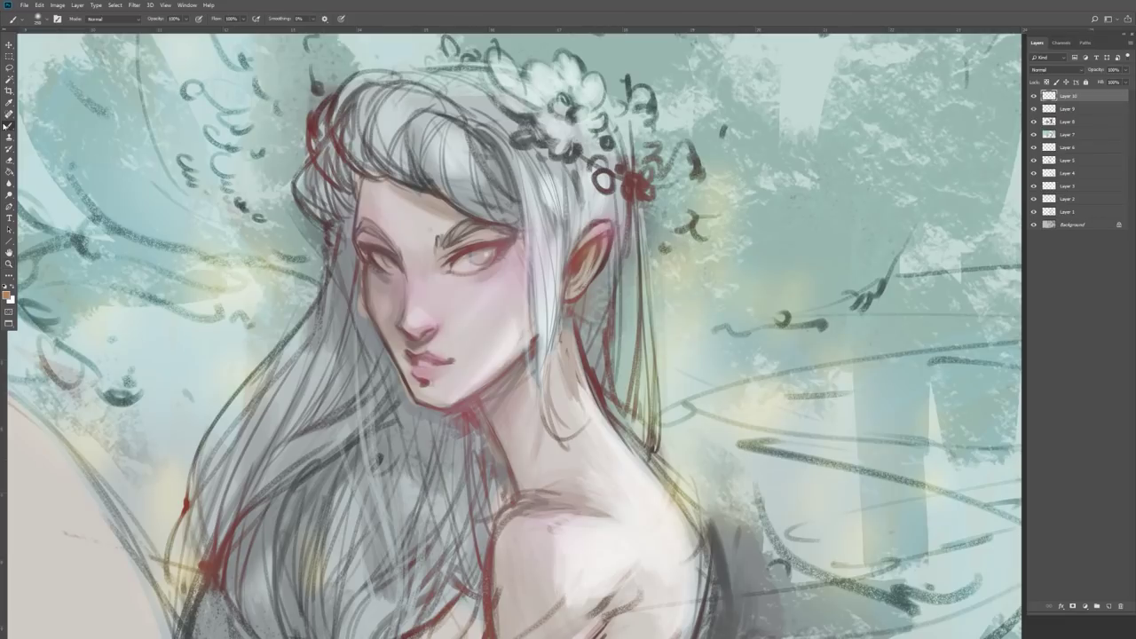
pyautogui.click(39, 18)
pyautogui.doubleClick(64, 197)
pyautogui.click(1109, 606)
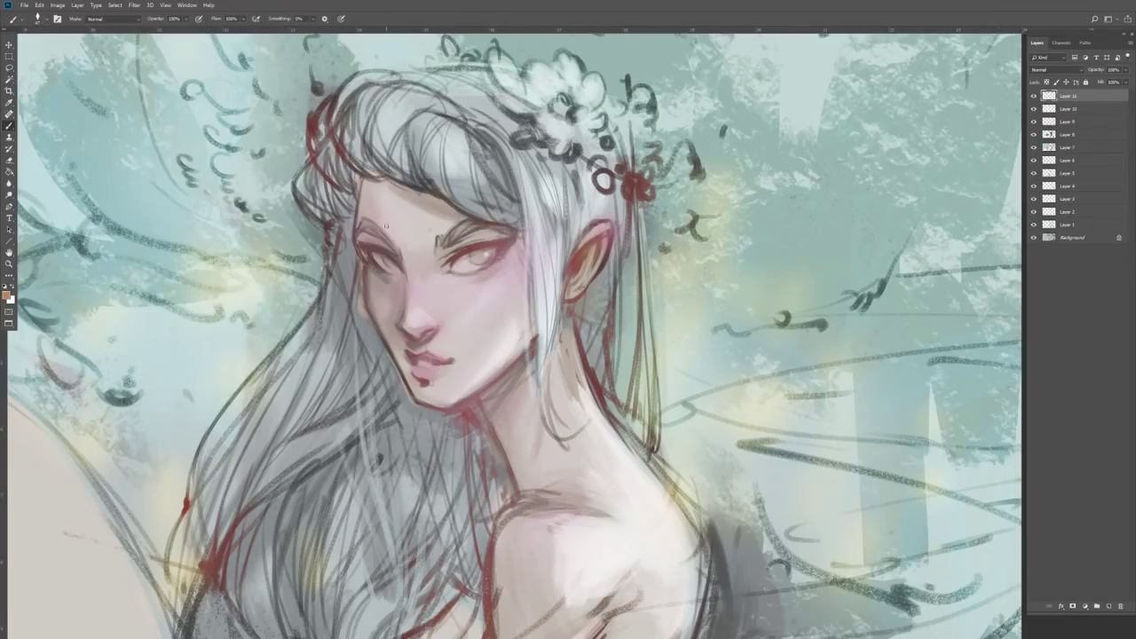
# Set the foreground color to a muted teal green and the new layer's blend mode to Multiply
pyautogui.click(7, 295)
pyautogui.click(345, 321)
pyautogui.click(251, 297)
pyautogui.click(424, 253)
pyautogui.click(1057, 70)
pyautogui.click(1057, 107)
# Brush teal over the fringe, readjusting the foreground teal to suit the hair
pyautogui.moveTo(554, 206); pyautogui.dragTo(399, 275)
pyautogui.moveTo(251, 195)
pyautogui.mouseDown()
pyautogui.moveTo(288, 253)
pyautogui.moveTo(254, 203)
pyautogui.mouseUp()
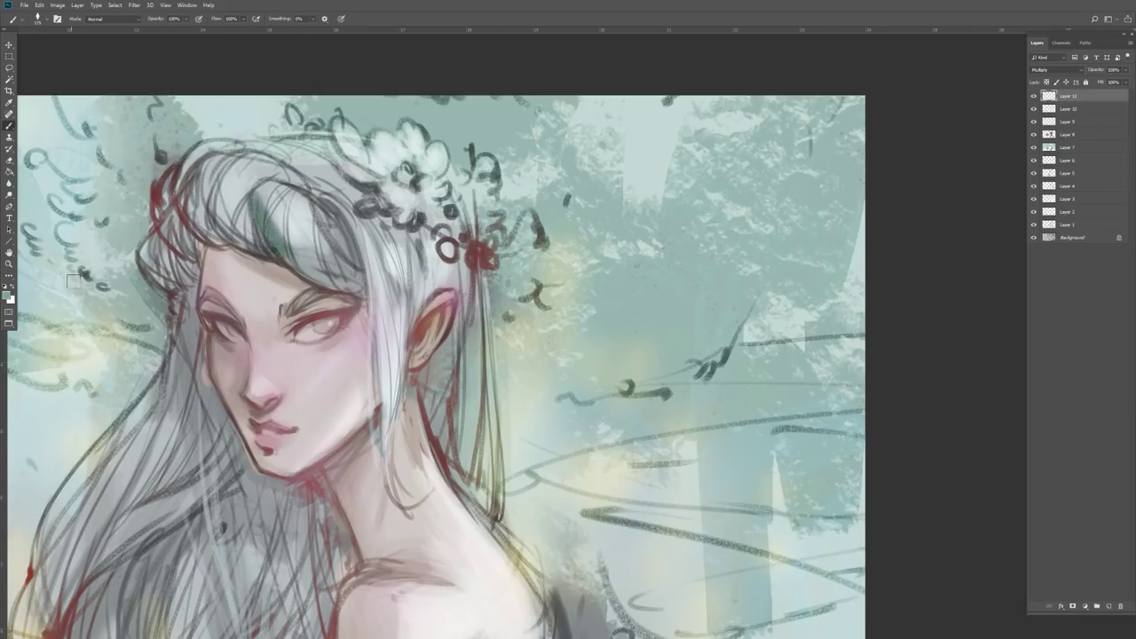
pyautogui.click(7, 296)
pyautogui.click(245, 289)
pyautogui.click(344, 318)
pyautogui.click(424, 254)
pyautogui.moveTo(286, 257)
pyautogui.mouseDown()
pyautogui.moveTo(354, 260)
pyautogui.moveTo(257, 219)
pyautogui.moveTo(184, 213)
pyautogui.moveTo(169, 238)
pyautogui.moveTo(191, 253)
pyautogui.mouseUp()
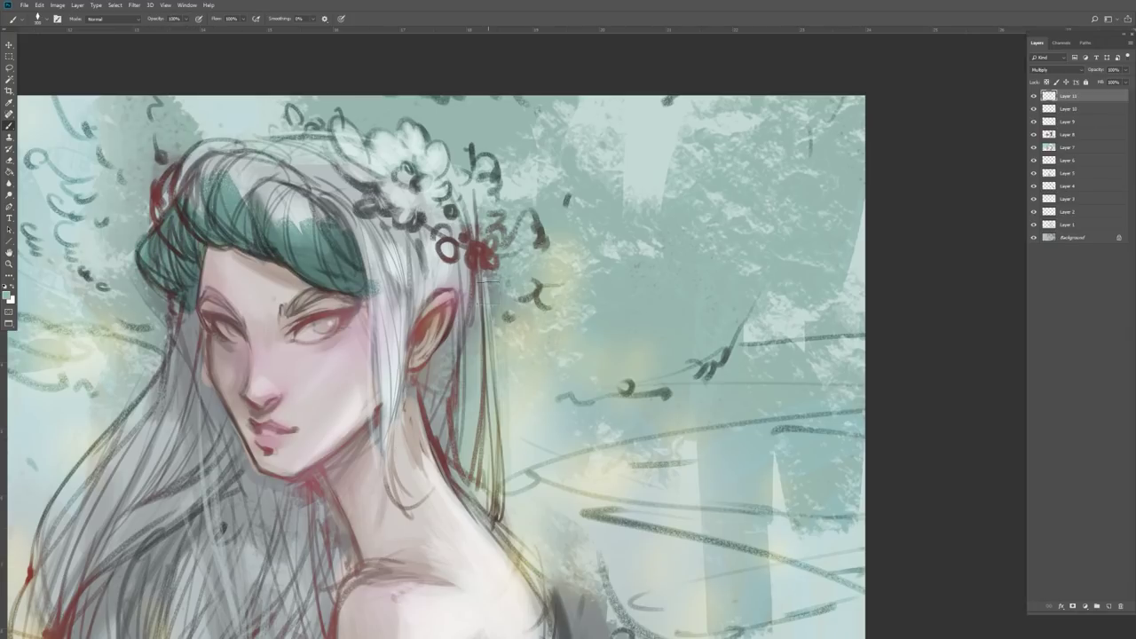
# Lower the teal hair layer's opacity and carry the color down the hair beside the face and below the chin
pyautogui.click(1125, 70)
pyautogui.moveTo(1125, 81); pyautogui.dragTo(1111, 82)
pyautogui.moveTo(185, 300)
pyautogui.mouseDown()
pyautogui.moveTo(204, 435)
pyautogui.moveTo(257, 506)
pyautogui.moveTo(355, 506)
pyautogui.mouseUp()
# Brush teal over the rest of the hair, covering the crown, the long lengths and the strands behind the ear
pyautogui.click(9, 265)
pyautogui.keyDown('alt'); pyautogui.click(205, 306); pyautogui.keyUp('alt')
pyautogui.moveTo(218, 432)
pyautogui.mouseDown()
pyautogui.moveTo(368, 316)
pyautogui.moveTo(424, 226)
pyautogui.mouseUp()
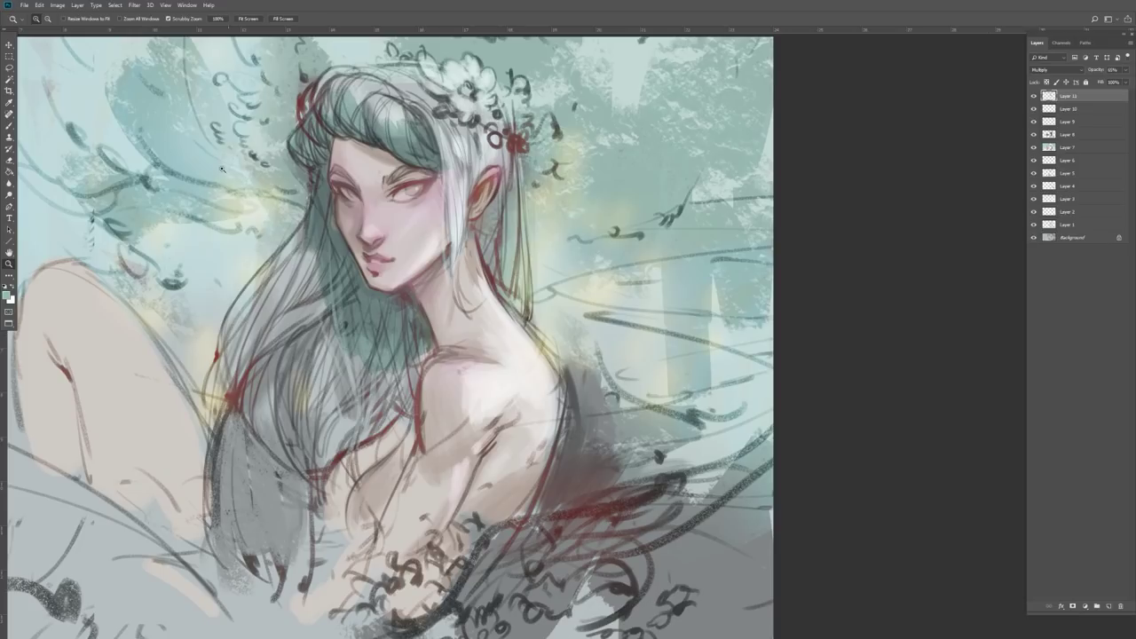
pyautogui.click(9, 126)
pyautogui.moveTo(303, 233)
pyautogui.mouseDown()
pyautogui.moveTo(267, 333)
pyautogui.moveTo(390, 404)
pyautogui.moveTo(262, 366)
pyautogui.moveTo(324, 466)
pyautogui.mouseUp()
pyautogui.moveTo(446, 133); pyautogui.dragTo(451, 282)
pyautogui.moveTo(464, 173)
pyautogui.mouseDown()
pyautogui.moveTo(431, 115)
pyautogui.moveTo(499, 160)
pyautogui.mouseUp()
pyautogui.moveTo(431, 111); pyautogui.dragTo(364, 85)
pyautogui.moveTo(430, 62); pyautogui.dragTo(302, 116)
pyautogui.moveTo(508, 173); pyautogui.dragTo(504, 329)
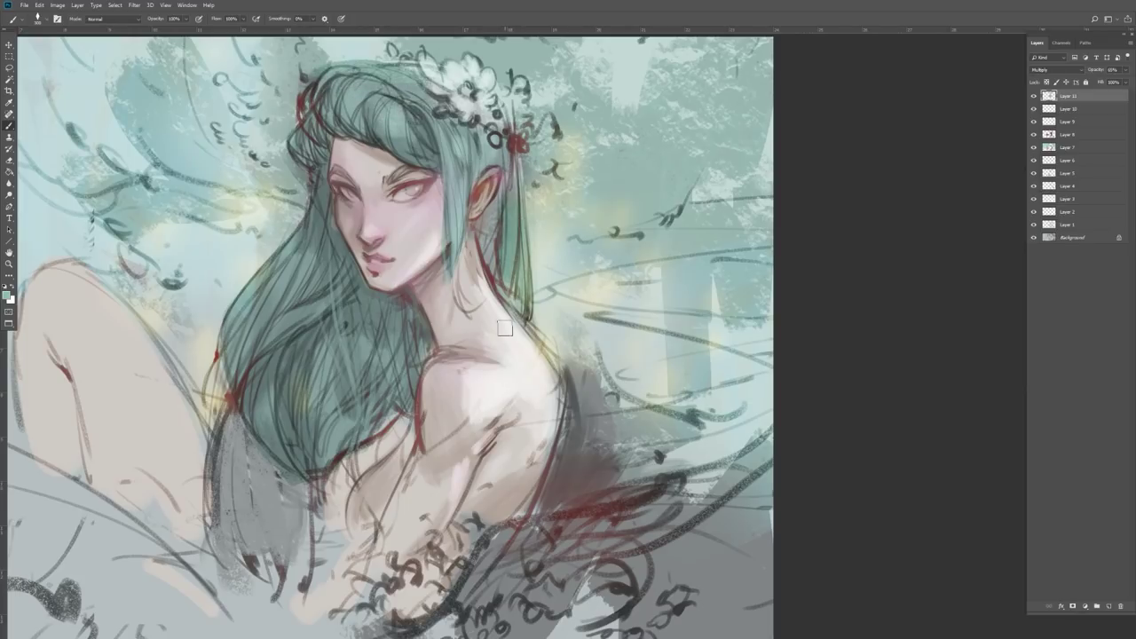
# Hide the teal hair layer and add a new layer set to Multiply for an alternative hair color
pyautogui.click(1033, 96)
pyautogui.click(1109, 606)
pyautogui.click(1054, 69)
pyautogui.click(1047, 104)
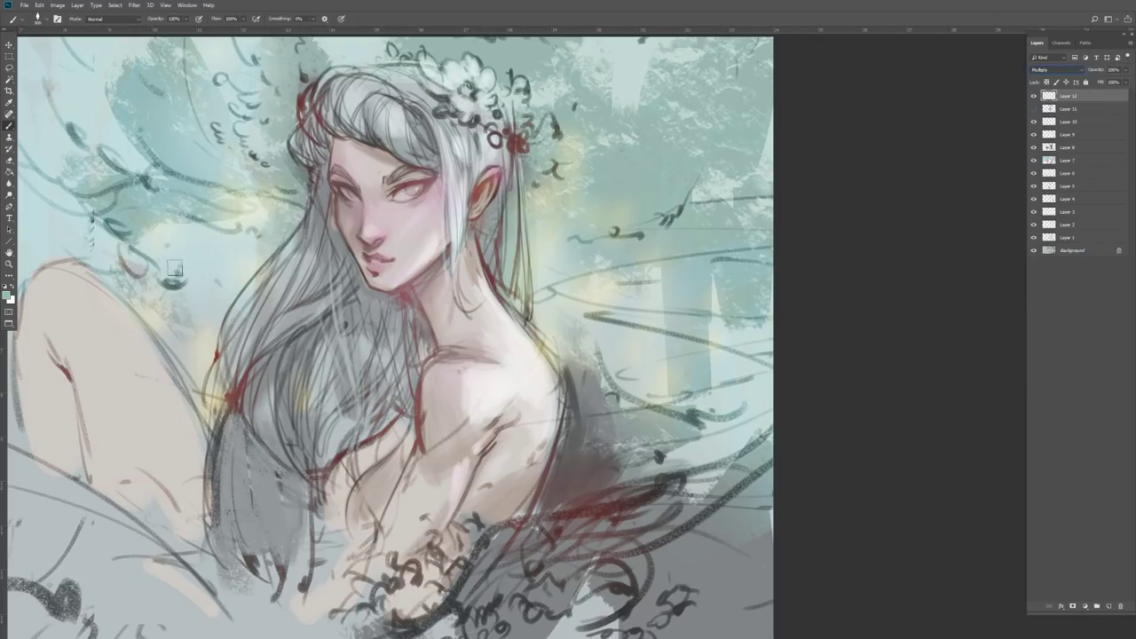
# Set the foreground color to a light pinkish purple and paint the fringe, crown, side lock and upper lengths of the hair
pyautogui.click(7, 296)
pyautogui.click(346, 272)
pyautogui.click(420, 255)
pyautogui.moveTo(376, 108)
pyautogui.mouseDown()
pyautogui.moveTo(400, 142)
pyautogui.moveTo(431, 158)
pyautogui.mouseUp()
pyautogui.moveTo(333, 94); pyautogui.dragTo(315, 186)
pyautogui.moveTo(434, 124); pyautogui.dragTo(462, 275)
pyautogui.moveTo(382, 71)
pyautogui.mouseDown()
pyautogui.moveTo(474, 137)
pyautogui.moveTo(510, 190)
pyautogui.moveTo(514, 284)
pyautogui.mouseUp()
pyautogui.moveTo(342, 178); pyautogui.dragTo(258, 319)
pyautogui.moveTo(310, 275)
pyautogui.mouseDown()
pyautogui.moveTo(368, 321)
pyautogui.moveTo(404, 324)
pyautogui.mouseUp()
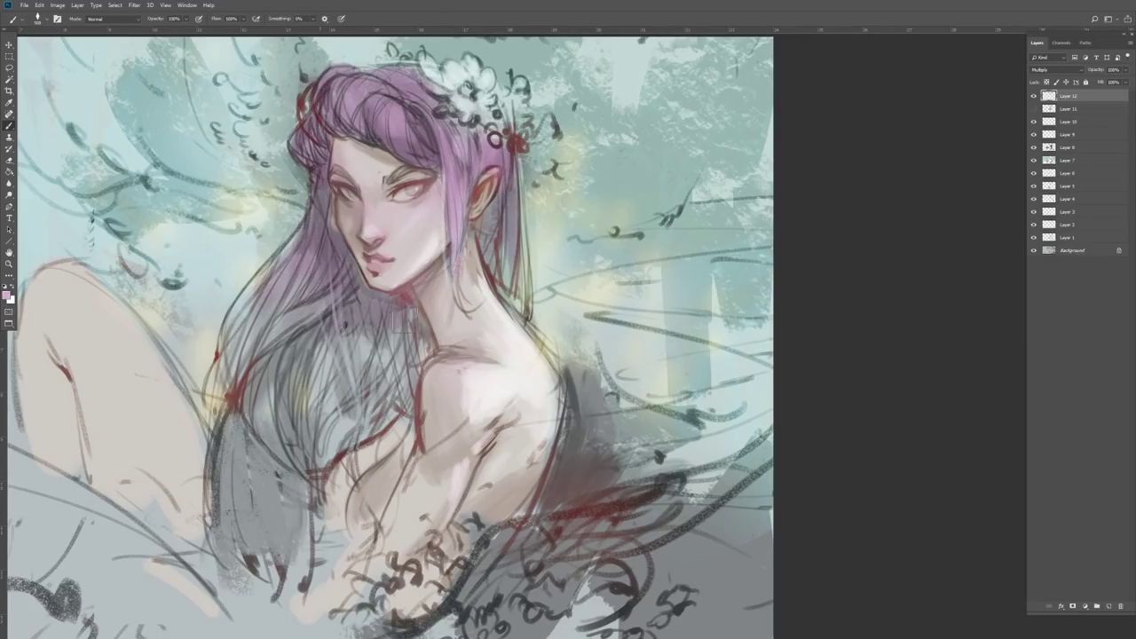
pyautogui.moveTo(335, 335); pyautogui.dragTo(400, 404)
# Set the foreground color to light lavender #dabde3 and brush it over the middle and lower lengths of the hair
pyautogui.click(7, 296)
pyautogui.click(344, 281)
pyautogui.click(239, 270)
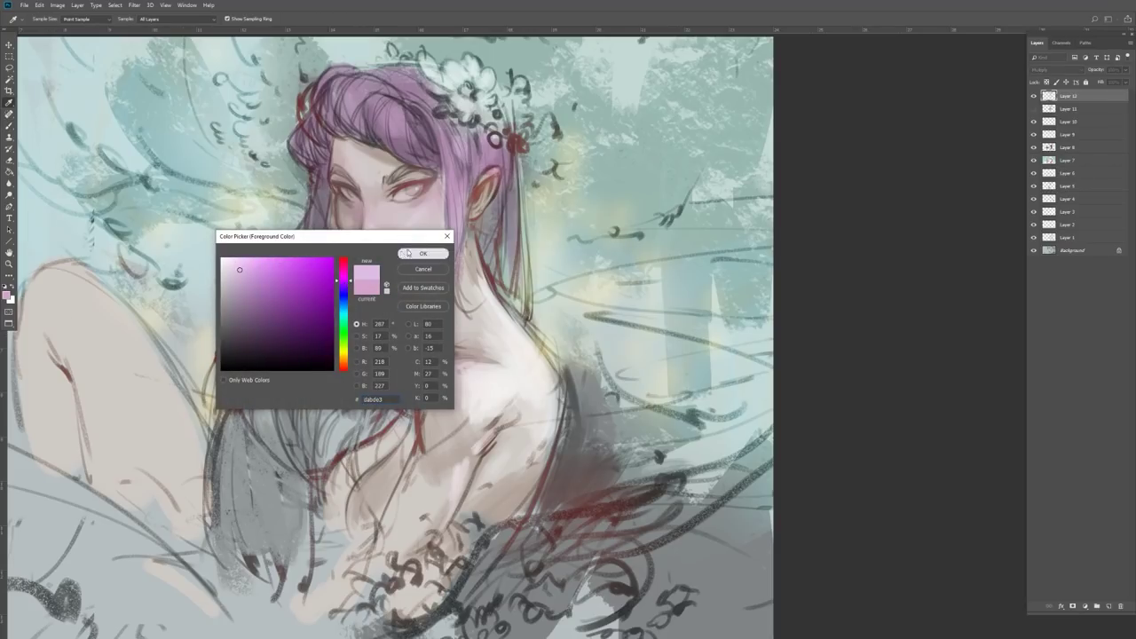
pyautogui.click(423, 254)
pyautogui.moveTo(329, 298); pyautogui.dragTo(266, 346)
pyautogui.moveTo(280, 262); pyautogui.dragTo(231, 373)
pyautogui.moveTo(395, 344); pyautogui.dragTo(341, 428)
pyautogui.moveTo(431, 319); pyautogui.dragTo(389, 417)
pyautogui.moveTo(391, 181); pyautogui.dragTo(420, 167)
pyautogui.moveTo(408, 291); pyautogui.dragTo(433, 351)
pyautogui.moveTo(258, 359)
pyautogui.mouseDown()
pyautogui.moveTo(302, 483)
pyautogui.moveTo(282, 534)
pyautogui.mouseUp()
# Paint the strands of hair behind the ear and neck lavender
pyautogui.moveTo(495, 240); pyautogui.dragTo(525, 308)
pyautogui.moveTo(521, 191); pyautogui.dragTo(529, 307)
pyautogui.moveTo(492, 202); pyautogui.dragTo(485, 235)
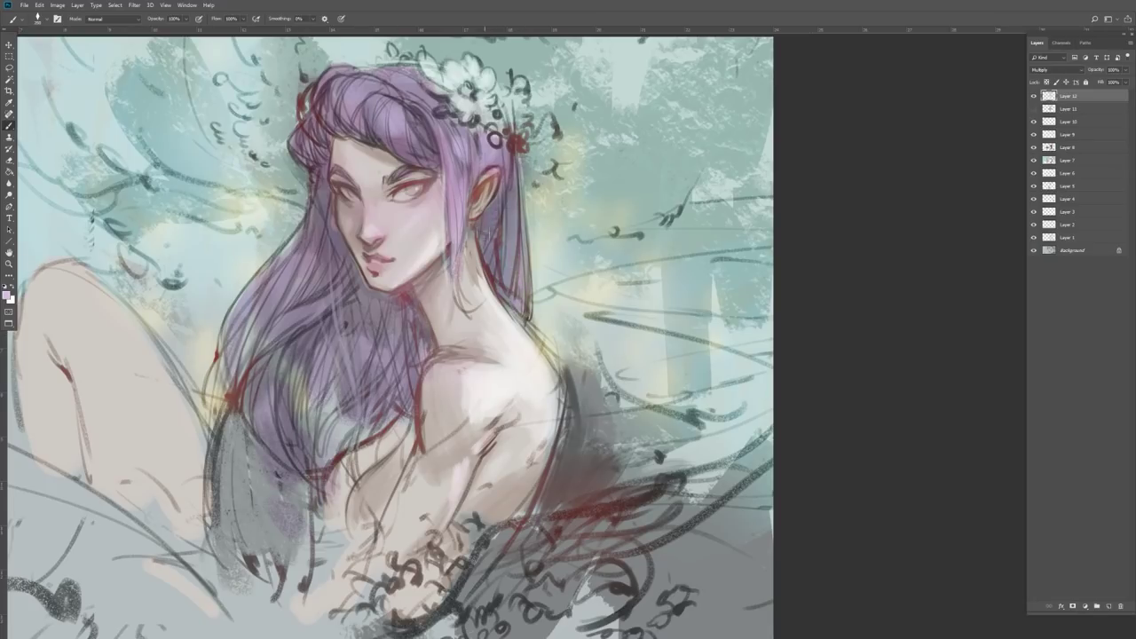
# Flip the canvas horizontally back to its original orientation and reframe the figure
pyautogui.moveTo(467, 353); pyautogui.dragTo(566, 317)
pyautogui.hotkey('ctrl', 'shift', 'h')
pyautogui.moveTo(25, 102)
pyautogui.mouseDown()
pyautogui.moveTo(239, 163)
pyautogui.moveTo(248, 143)
pyautogui.moveTo(182, 140)
pyautogui.moveTo(270, 152)
pyautogui.moveTo(266, 130)
pyautogui.mouseUp()
pyautogui.press('m')
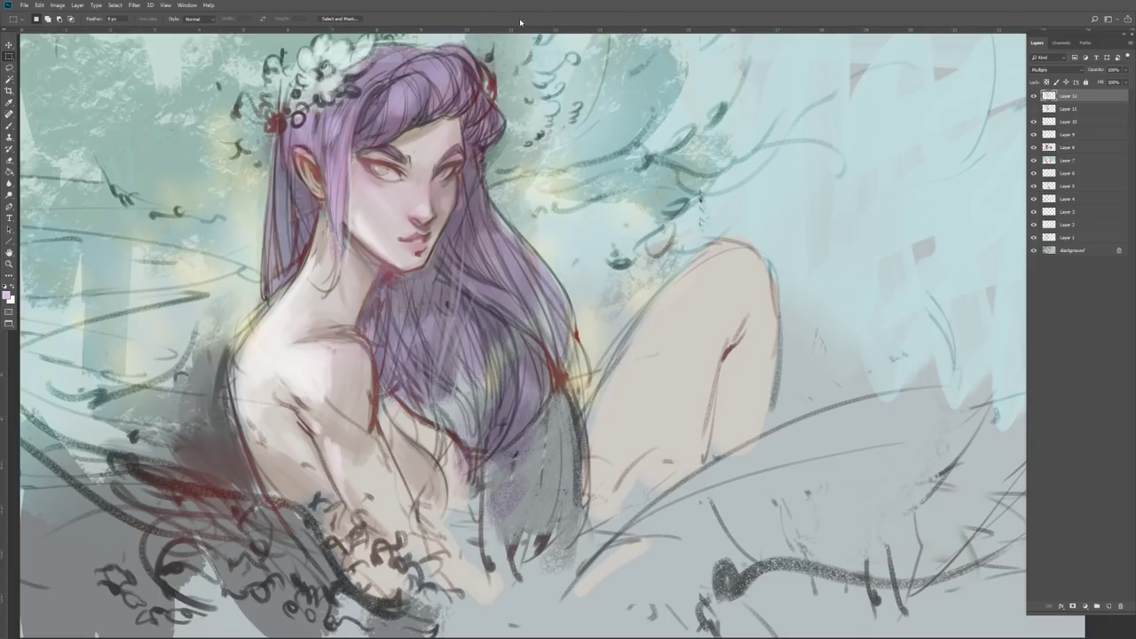
pyautogui.moveTo(345, 42); pyautogui.dragTo(343, 69)
pyautogui.moveTo(444, 53); pyautogui.dragTo(442, 85)
pyautogui.press('b')
pyautogui.click(10, 298)
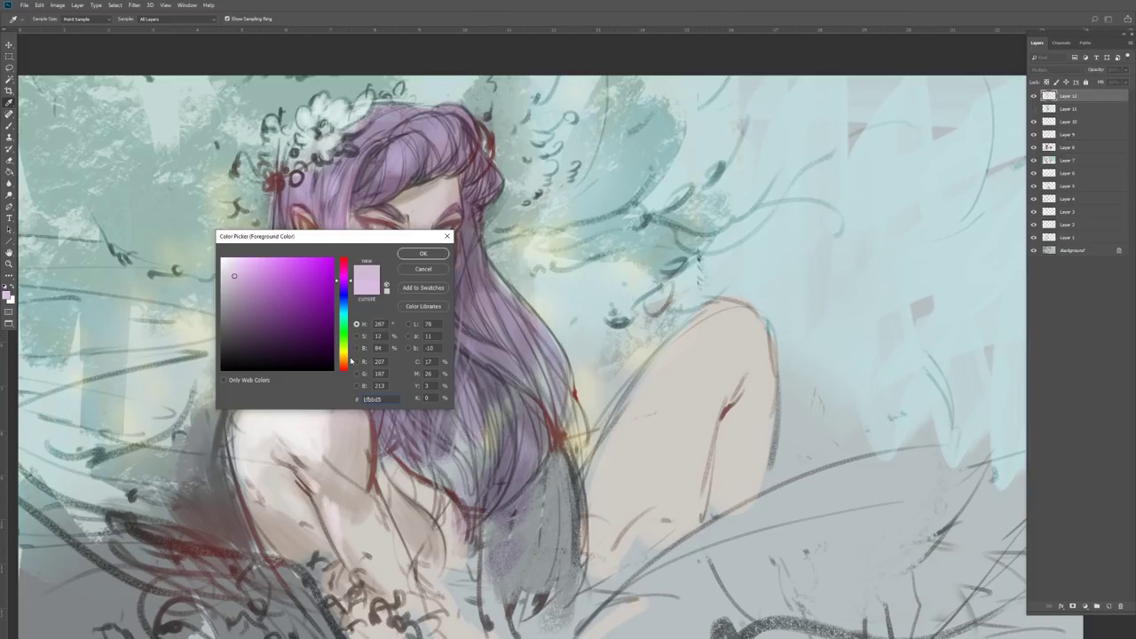
pyautogui.click(246, 281)
pyautogui.click(346, 362)
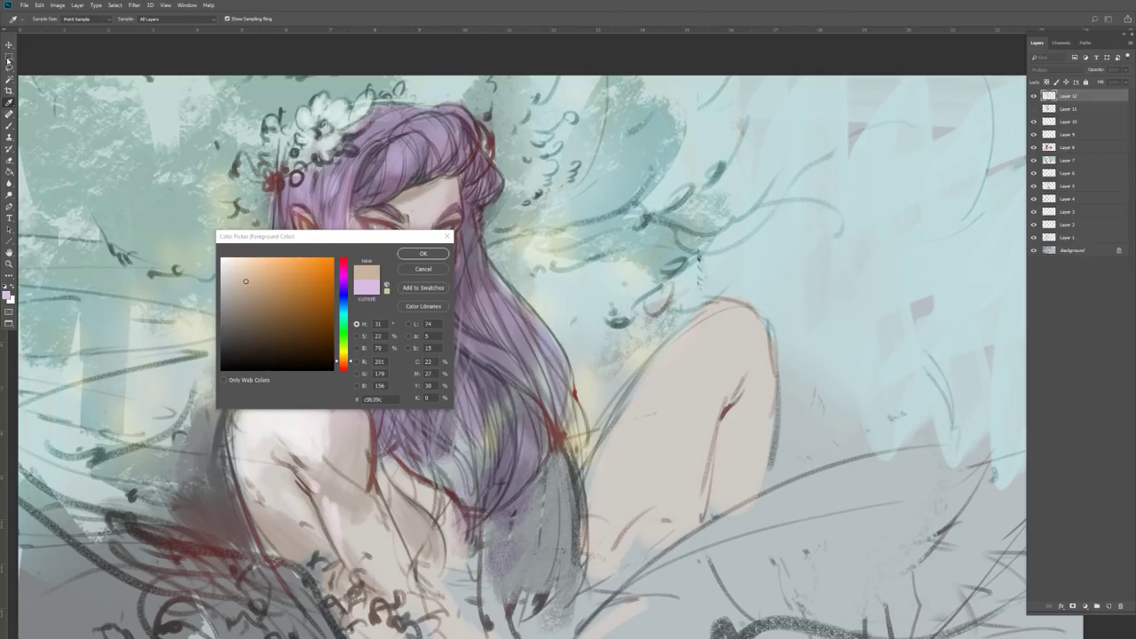
pyautogui.click(423, 269)
pyautogui.press('b')
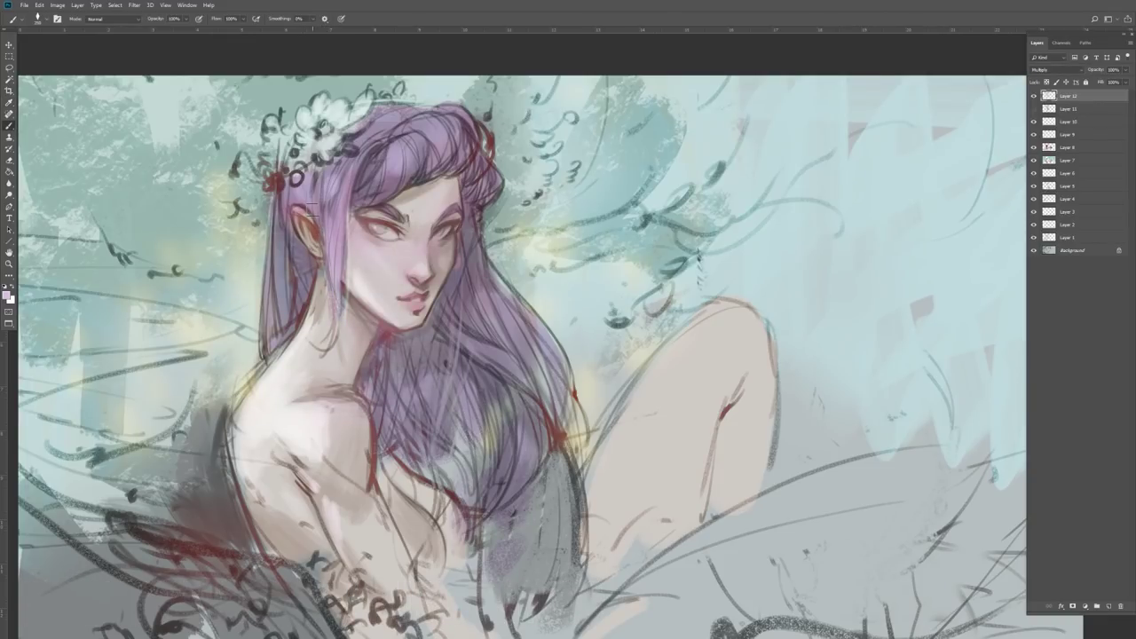
# Set the foreground color to a soft orange and paint the upper petals of the large flower in the wreath
pyautogui.press('z')
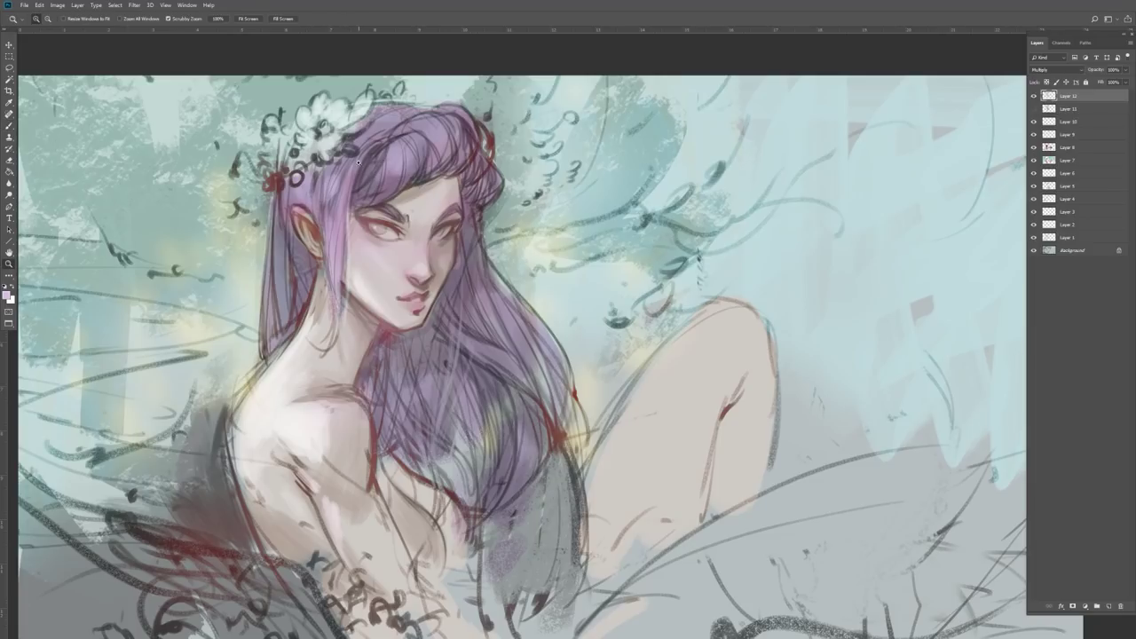
pyautogui.click(352, 189)
pyautogui.press('b')
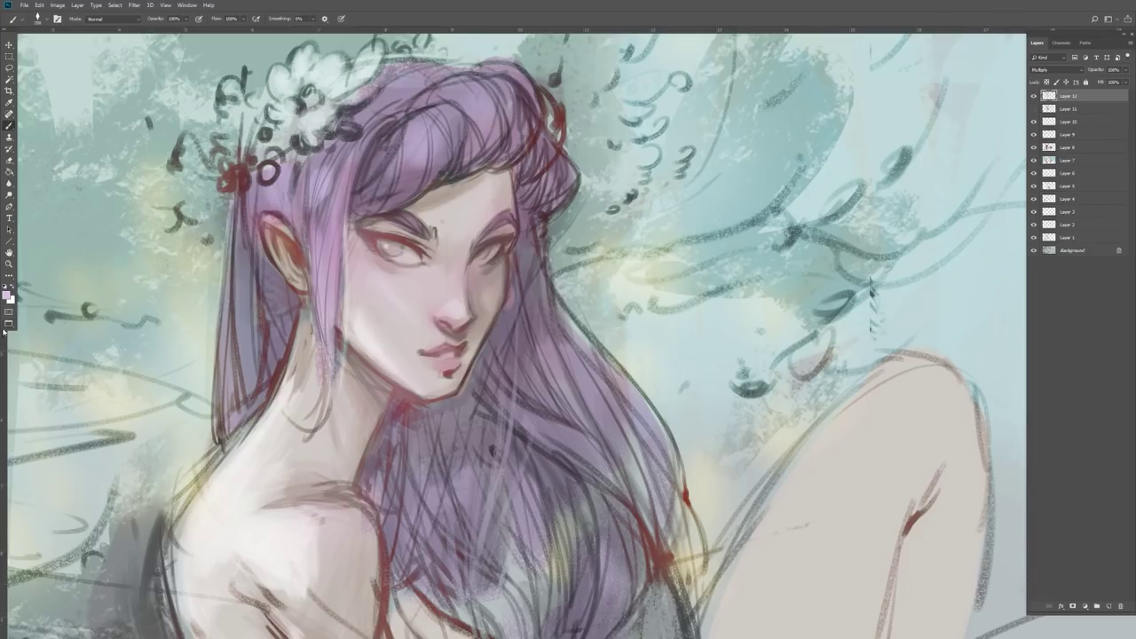
pyautogui.click(6, 295)
pyautogui.click(344, 359)
pyautogui.click(266, 271)
pyautogui.click(422, 254)
pyautogui.moveTo(284, 67)
pyautogui.mouseDown()
pyautogui.moveTo(284, 94)
pyautogui.moveTo(341, 75)
pyautogui.mouseUp()
pyautogui.moveTo(373, 58); pyautogui.dragTo(364, 68)
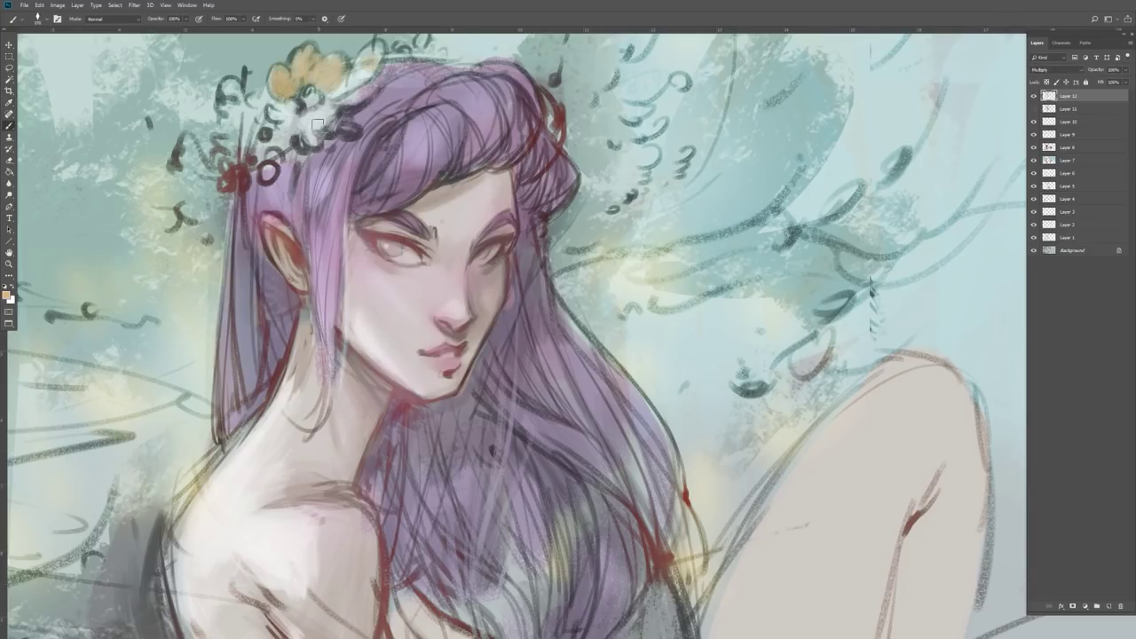
# Add orange to the flower's lower petals, its outer petal and the small blossom above the red berries
pyautogui.moveTo(320, 118); pyautogui.dragTo(311, 141)
pyautogui.moveTo(378, 49); pyautogui.dragTo(359, 82)
pyautogui.moveTo(282, 136); pyautogui.dragTo(273, 144)
pyautogui.moveTo(225, 140)
pyautogui.mouseDown()
pyautogui.moveTo(274, 179)
pyautogui.moveTo(246, 175)
pyautogui.mouseUp()
# Paint two bright purple berries at the end of the flower wreath on a new layer
pyautogui.click(6, 296)
pyautogui.click(344, 284)
pyautogui.click(422, 254)
pyautogui.click(1109, 607)
pyautogui.keyDown('alt'); pyautogui.click(270, 171); pyautogui.keyUp('alt')
pyautogui.keyDown('alt'); pyautogui.click(247, 166); pyautogui.keyUp('alt')
pyautogui.click(240, 176)
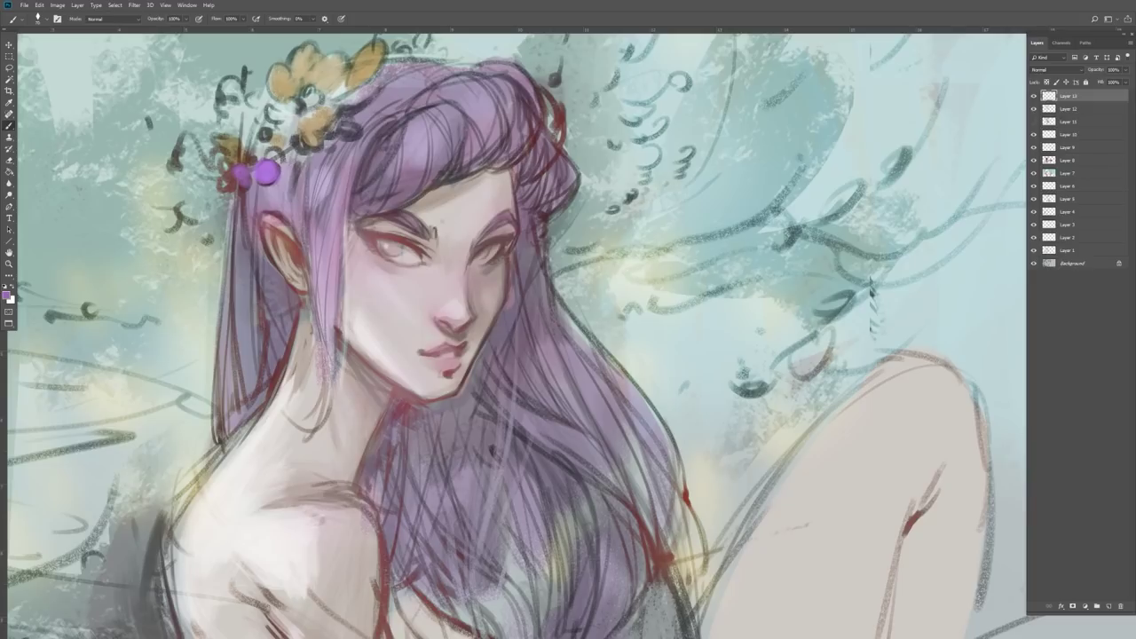
pyautogui.click(10, 56)
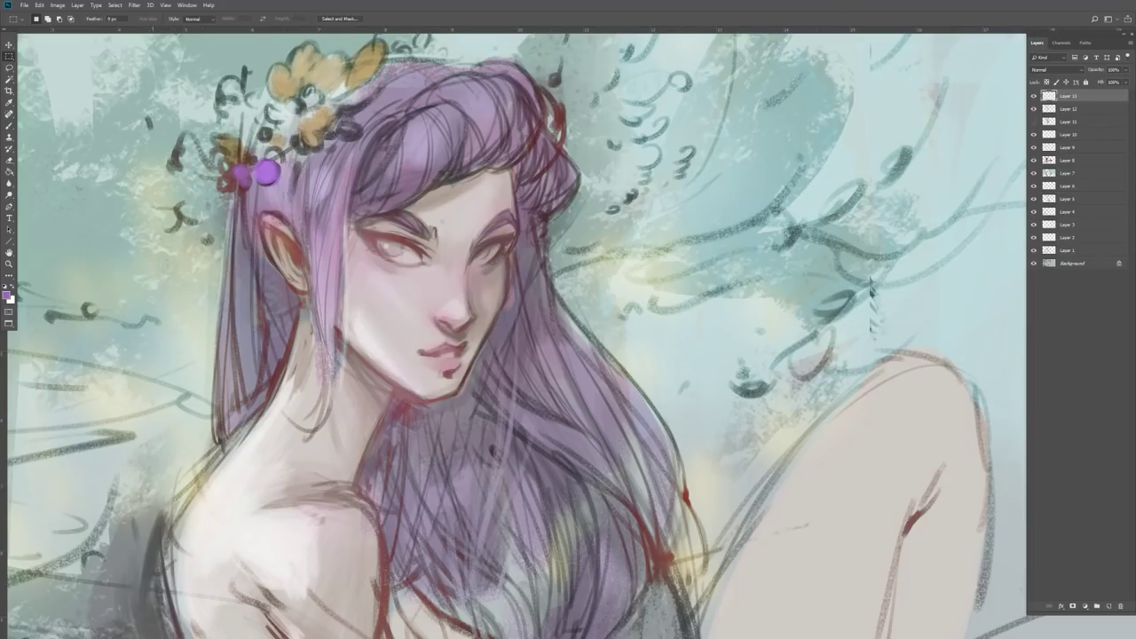
pyautogui.click(9, 264)
pyautogui.keyDown('alt'); pyautogui.click(317, 188); pyautogui.keyUp('alt')
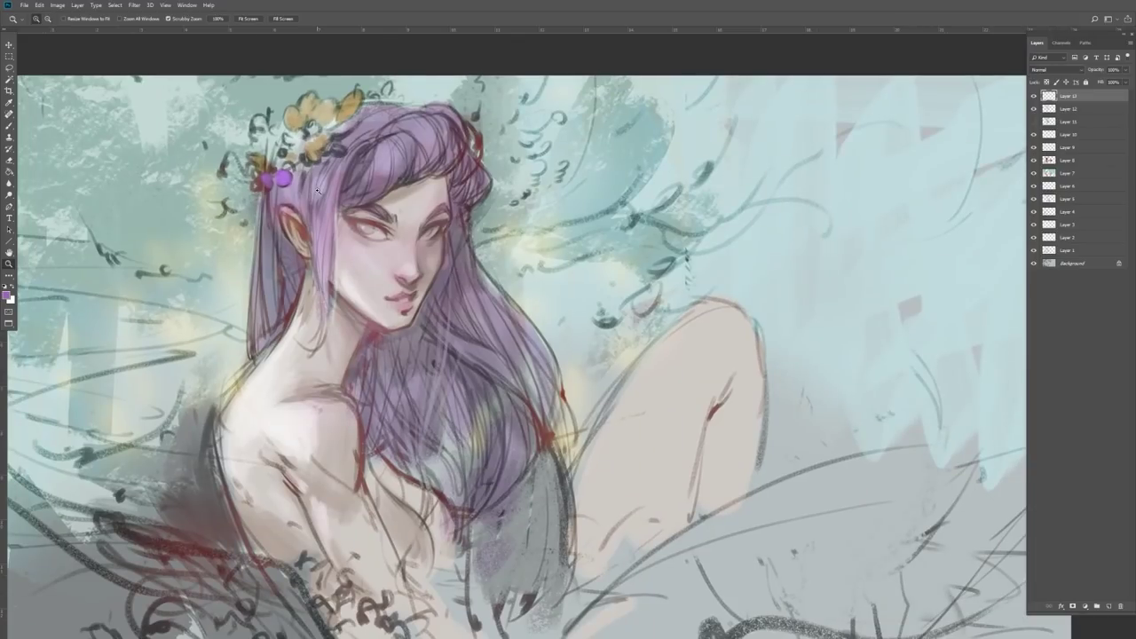
pyautogui.click(9, 126)
# Sample nearby skin tones and blend the area below the near eye and across the upper cheek
pyautogui.press('z')
pyautogui.click(448, 218)
pyautogui.click(12, 125)
pyautogui.keyDown('alt'); pyautogui.click(384, 263); pyautogui.keyUp('alt')
pyautogui.keyDown('alt'); pyautogui.click(309, 249); pyautogui.keyUp('alt')
pyautogui.keyDown('alt'); pyautogui.click(325, 264); pyautogui.keyUp('alt')
pyautogui.moveTo(310, 249); pyautogui.dragTo(332, 255)
pyautogui.keyDown('alt'); pyautogui.click(324, 254); pyautogui.keyUp('alt')
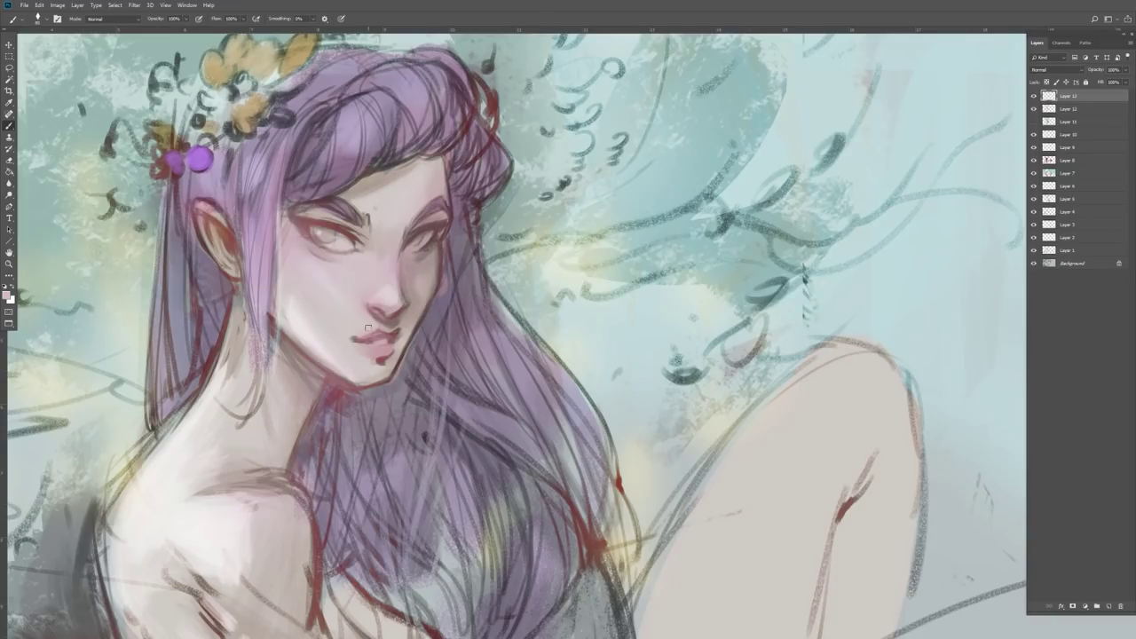
pyautogui.keyDown('alt'); pyautogui.click(306, 262); pyautogui.keyUp('alt')
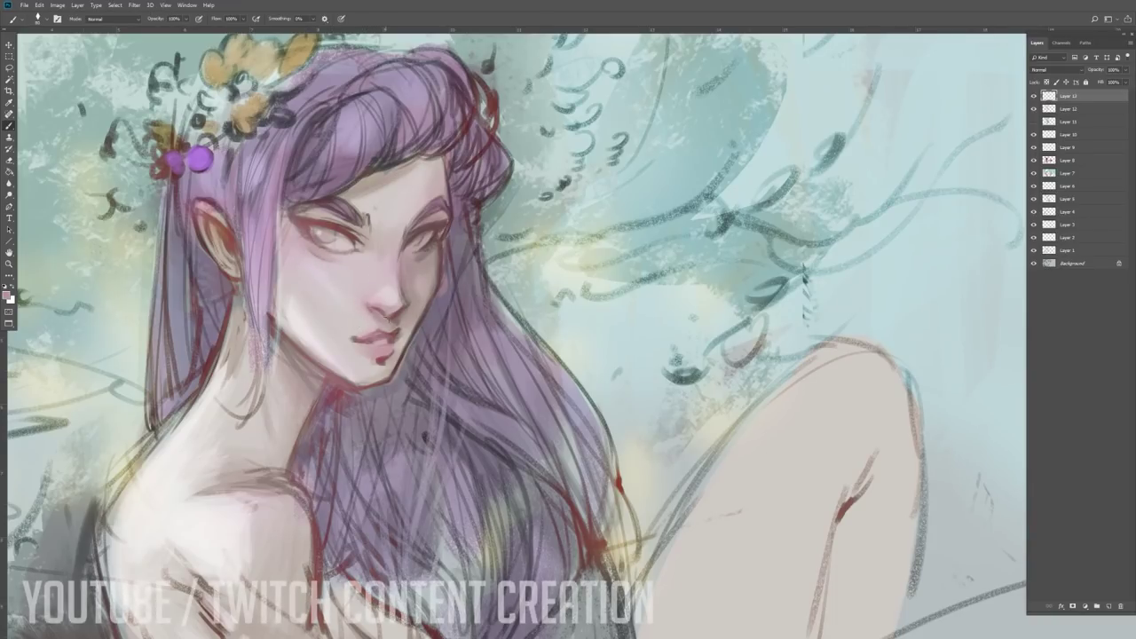
# Blend the far side of the face from the cheek down to the jaw with sampled skin tones
pyautogui.keyDown('alt'); pyautogui.click(406, 332); pyautogui.keyUp('alt')
pyautogui.keyDown('alt'); pyautogui.click(404, 324); pyautogui.keyUp('alt')
pyautogui.moveTo(418, 317); pyautogui.dragTo(401, 357)
pyautogui.keyDown('alt'); pyautogui.click(336, 300); pyautogui.keyUp('alt')
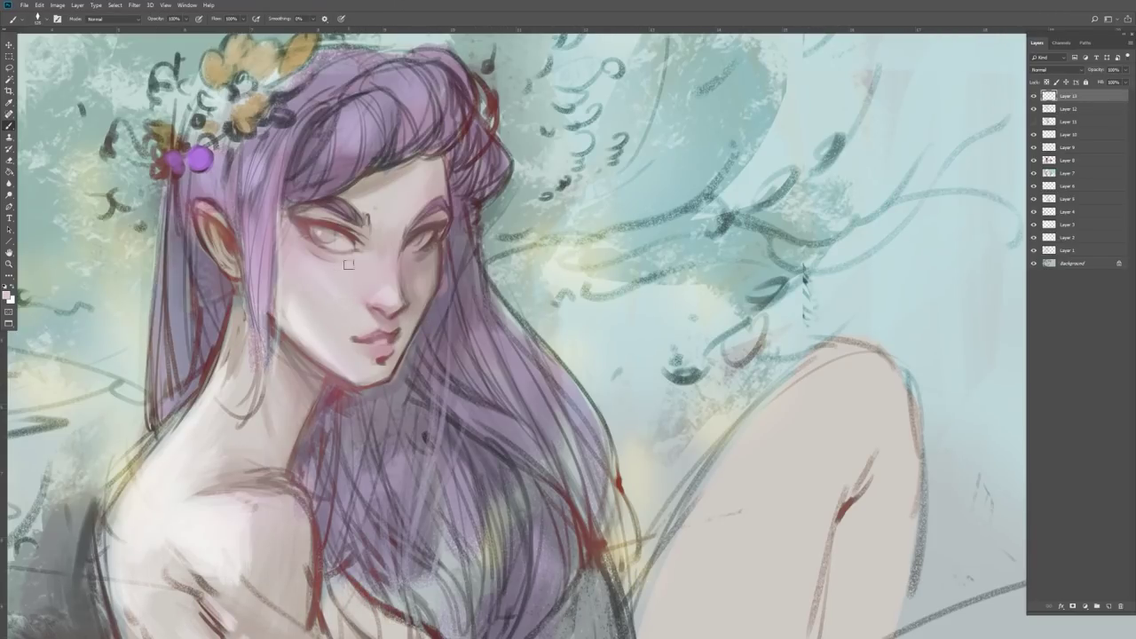
# Refine the lips and clean up the sketch line at the mouth corner with sampled lip and skin tones
pyautogui.keyDown('alt'); pyautogui.click(353, 336); pyautogui.keyUp('alt')
pyautogui.moveTo(354, 353); pyautogui.dragTo(348, 363)
pyautogui.keyDown('alt'); pyautogui.click(350, 362); pyautogui.keyUp('alt')
pyautogui.keyDown('alt'); pyautogui.click(364, 336); pyautogui.keyUp('alt')
pyautogui.keyDown('alt'); pyautogui.click(362, 337); pyautogui.keyUp('alt')
pyautogui.keyDown('alt'); pyautogui.click(362, 344); pyautogui.keyUp('alt')
pyautogui.keyDown('alt'); pyautogui.click(378, 339); pyautogui.keyUp('alt')
pyautogui.keyDown('alt'); pyautogui.click(389, 334); pyautogui.keyUp('alt')
pyautogui.click(8, 56)
pyautogui.moveTo(522, 152)
pyautogui.mouseDown()
pyautogui.moveTo(447, 150)
pyautogui.moveTo(374, 210)
pyautogui.moveTo(385, 189)
pyautogui.mouseUp()
pyautogui.moveTo(488, 166)
pyautogui.mouseDown()
pyautogui.moveTo(444, 174)
pyautogui.moveTo(508, 193)
pyautogui.mouseUp()
pyautogui.moveTo(371, 152); pyautogui.dragTo(465, 158)
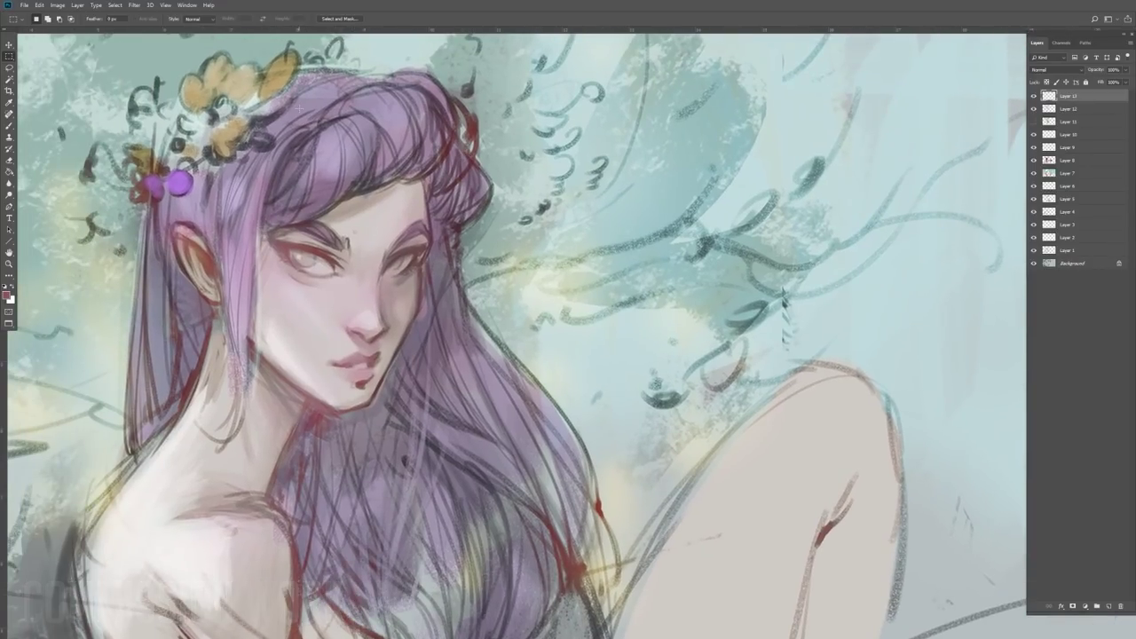
pyautogui.moveTo(383, 194); pyautogui.dragTo(362, 233)
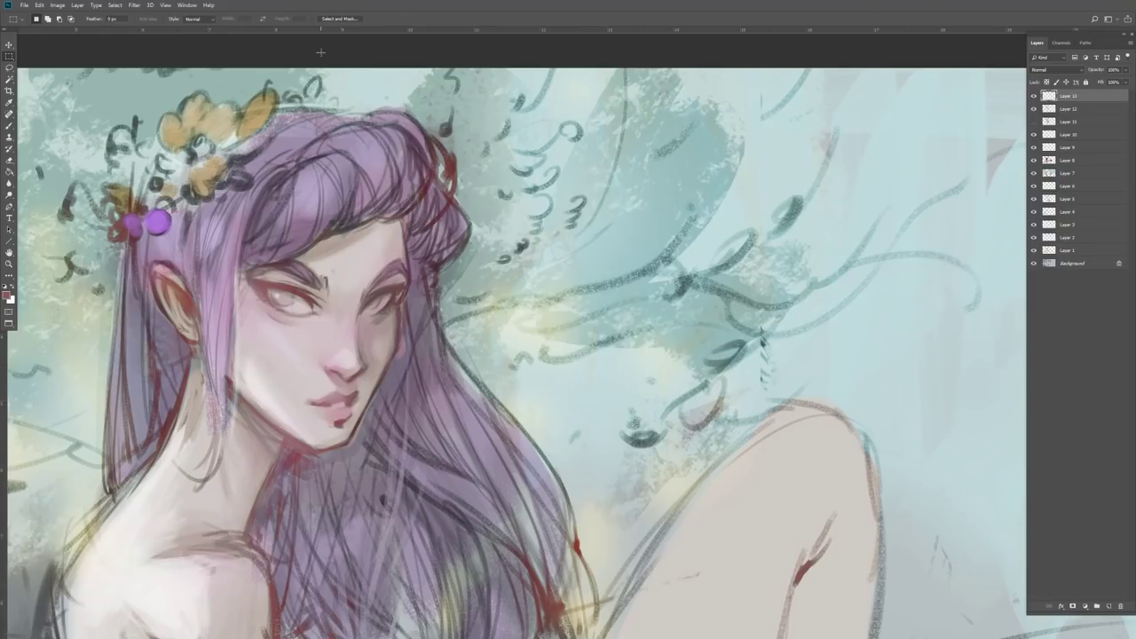
# Set the foreground color to a dark purple and paint an eyeliner stroke along the near eye's upper lid
pyautogui.press('b')
pyautogui.click(7, 296)
pyautogui.click(344, 276)
pyautogui.click(424, 255)
pyautogui.moveTo(255, 285); pyautogui.dragTo(277, 288)
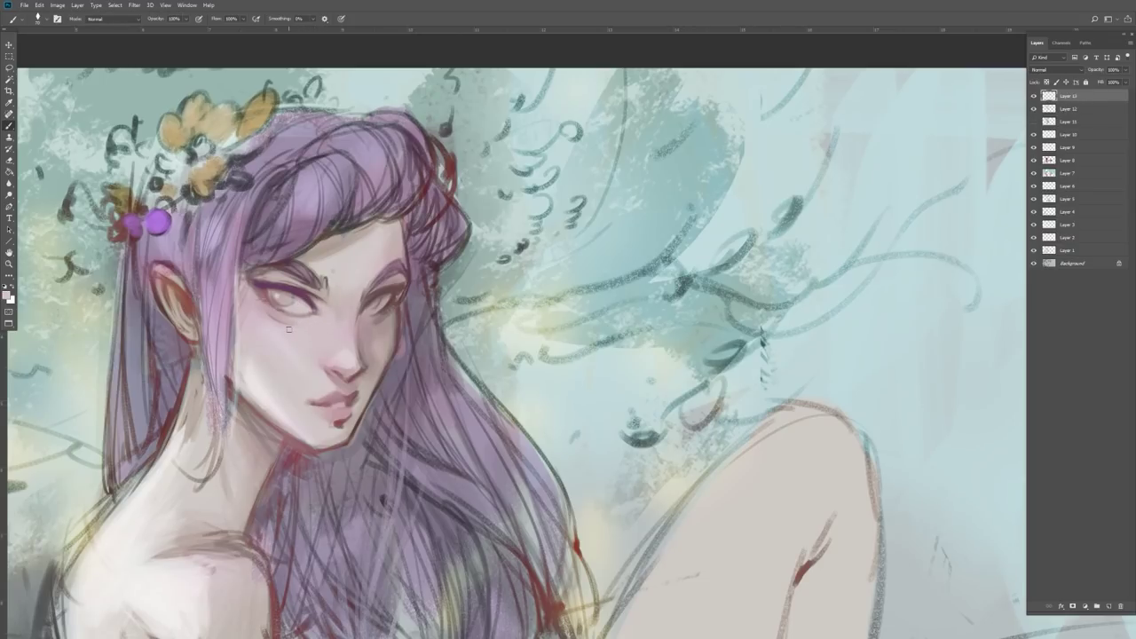
# Sample purple hair tones and paint over the sketch lines to smooth the fringe and crown
pyautogui.keyDown('alt'); pyautogui.click(351, 336); pyautogui.keyUp('alt')
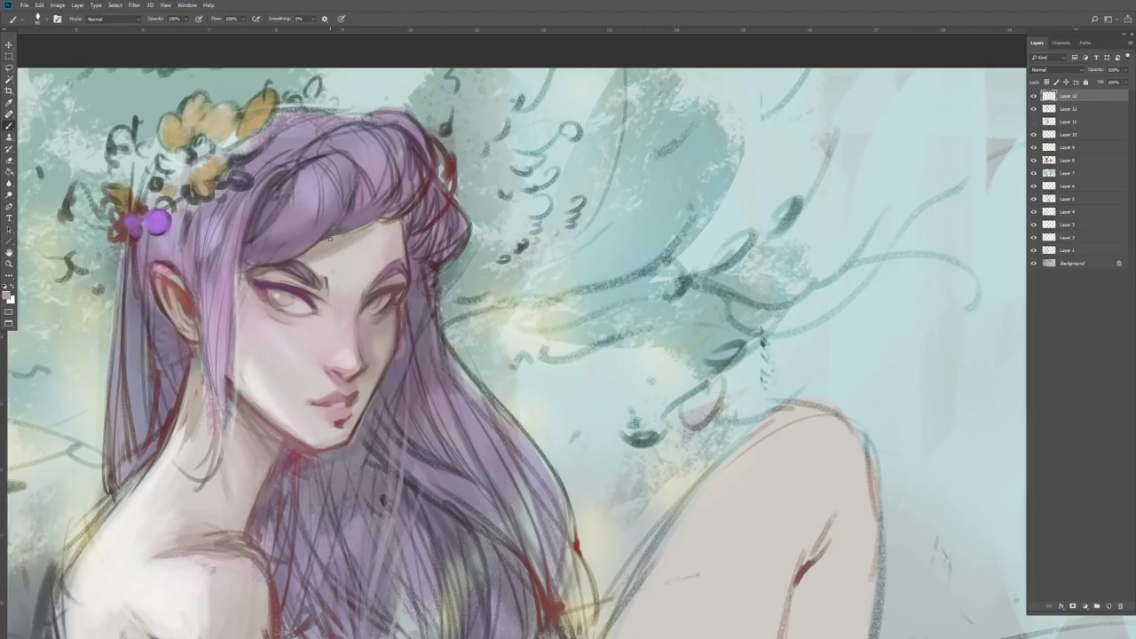
pyautogui.keyDown('alt'); pyautogui.click(351, 202); pyautogui.keyUp('alt')
pyautogui.moveTo(394, 172); pyautogui.dragTo(371, 214)
pyautogui.moveTo(350, 171); pyautogui.dragTo(333, 200)
pyautogui.moveTo(289, 180); pyautogui.dragTo(256, 234)
# Sample the dark purple beside the near eye and undo the most recent brush strokes
pyautogui.keyDown('alt'); pyautogui.click(260, 288); pyautogui.keyUp('alt')
pyautogui.hotkey('ctrl', 'alt', 'z')
pyautogui.hotkey('ctrl', 'alt', 'z')
pyautogui.hotkey('ctrl', 'alt', 'z')
pyautogui.hotkey('ctrl', 'alt', 'z')
pyautogui.hotkey('ctrl', 'alt', 'z')
pyautogui.hotkey('ctrl', 'alt', 'z')
pyautogui.hotkey('ctrl', 'alt', 'z')
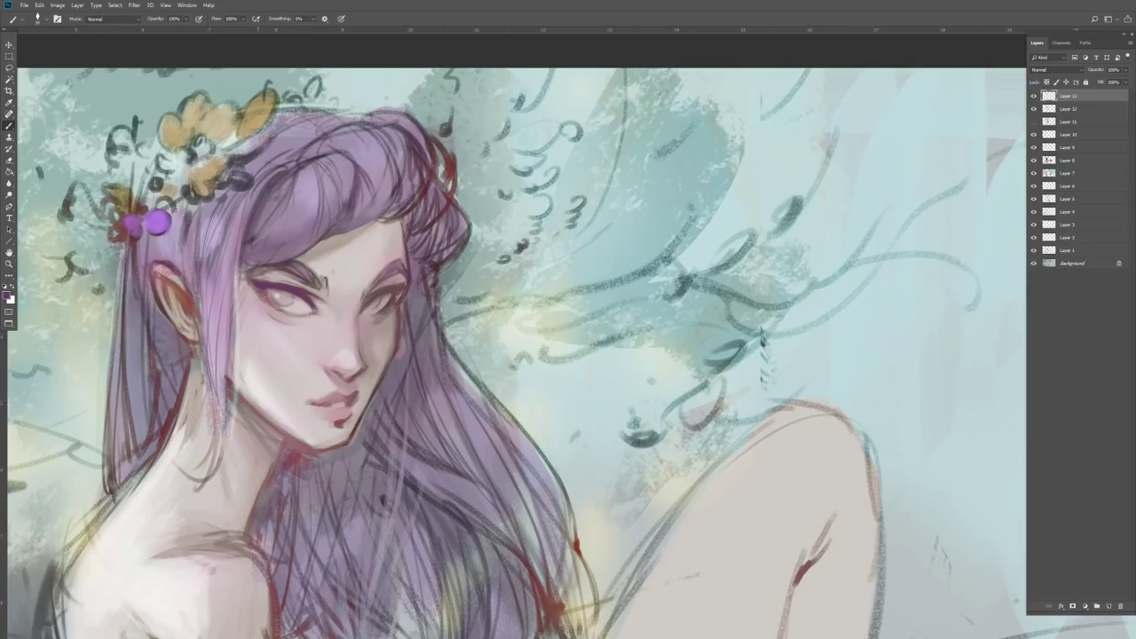
# Paint the far eye with sampled tones, adding a light tint to the iris and reworking its lower edge
pyautogui.keyDown('alt'); pyautogui.click(406, 275); pyautogui.keyUp('alt')
pyautogui.moveTo(371, 298)
pyautogui.mouseDown()
pyautogui.moveTo(402, 285)
pyautogui.moveTo(389, 298)
pyautogui.mouseUp()
pyautogui.keyDown('alt'); pyautogui.click(384, 311); pyautogui.keyUp('alt')
pyautogui.keyDown('alt'); pyautogui.click(391, 295); pyautogui.keyUp('alt')
# Paint the near eye's iris golden yellow and refine its lids with sampled skin and purple tones
pyautogui.keyDown('alt'); pyautogui.click(294, 320); pyautogui.keyUp('alt')
pyautogui.keyDown('alt'); pyautogui.click(298, 314); pyautogui.keyUp('alt')
pyautogui.keyDown('alt'); pyautogui.click(263, 291); pyautogui.keyUp('alt')
pyautogui.keyDown('alt'); pyautogui.click(271, 296); pyautogui.keyUp('alt')
pyautogui.moveTo(295, 293)
pyautogui.mouseDown()
pyautogui.moveTo(271, 285)
pyautogui.moveTo(290, 301)
pyautogui.moveTo(274, 300)
pyautogui.moveTo(288, 297)
pyautogui.mouseUp()
pyautogui.keyDown('alt'); pyautogui.click(204, 181); pyautogui.keyUp('alt')
pyautogui.keyDown('alt'); pyautogui.click(292, 307); pyautogui.keyUp('alt')
pyautogui.keyDown('alt'); pyautogui.click(274, 294); pyautogui.keyUp('alt')
pyautogui.keyDown('alt'); pyautogui.click(273, 294); pyautogui.keyUp('alt')
pyautogui.keyDown('alt'); pyautogui.click(277, 295); pyautogui.keyUp('alt')
pyautogui.keyDown('alt'); pyautogui.click(275, 288); pyautogui.keyUp('alt')
pyautogui.keyDown('alt'); pyautogui.click(281, 294); pyautogui.keyUp('alt')
pyautogui.keyDown('alt'); pyautogui.click(277, 293); pyautogui.keyUp('alt')
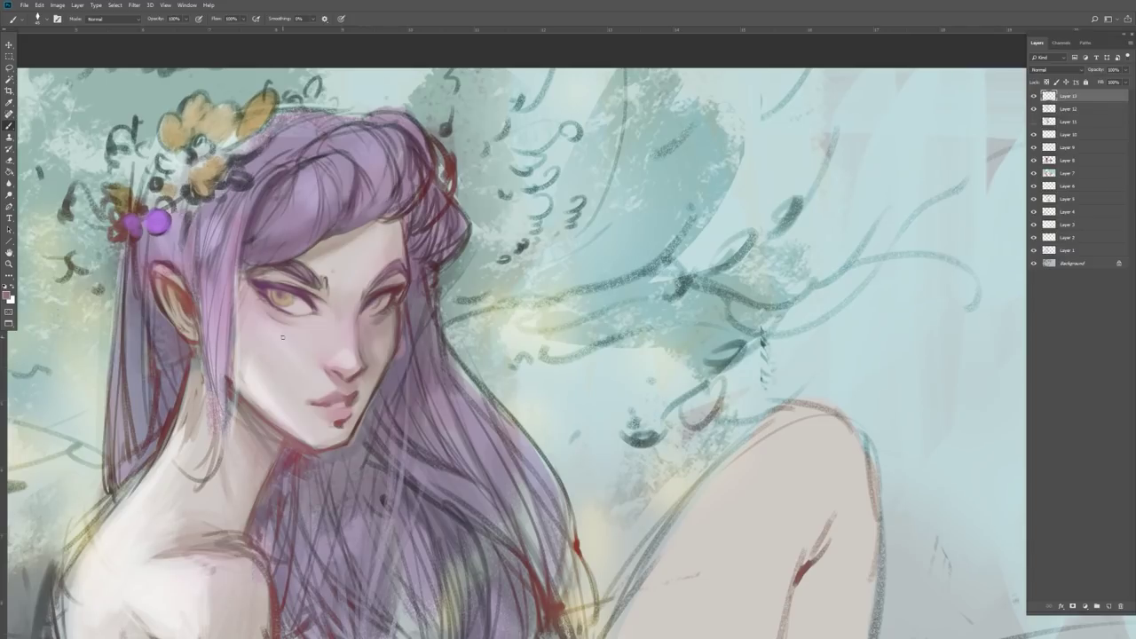
# Mirror the canvas horizontally and return to the Brush tool for the flipped portrait
pyautogui.press('m')
pyautogui.moveTo(319, 191); pyautogui.dragTo(294, 195)
pyautogui.hotkey('ctrl', 'shift', 'h')
pyautogui.moveTo(456, 226); pyautogui.dragTo(250, 222)
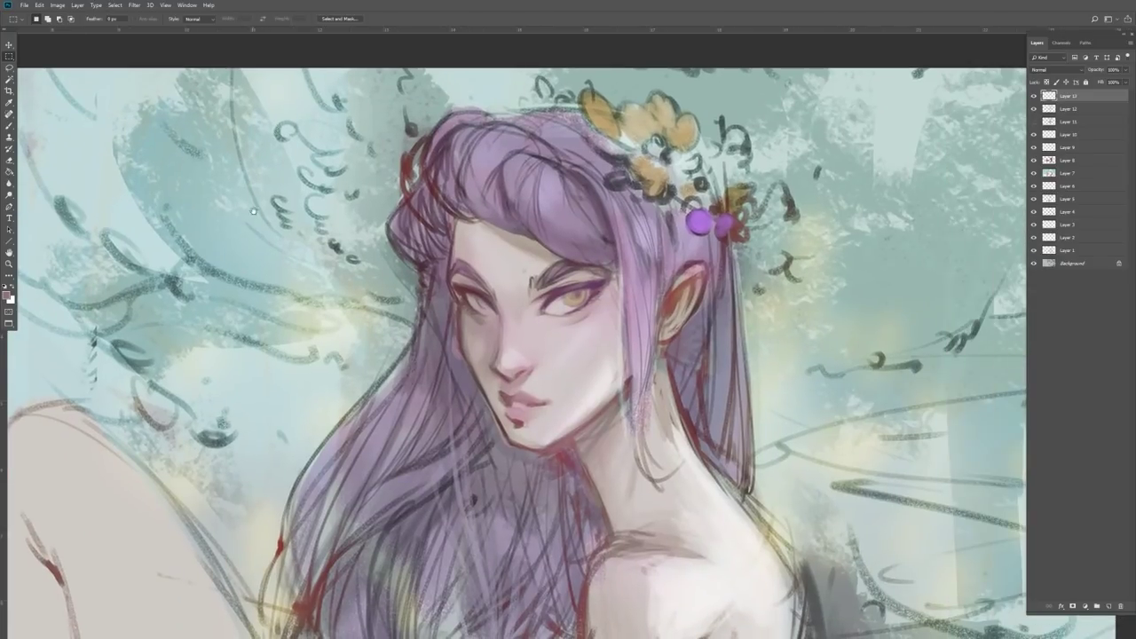
pyautogui.moveTo(501, 266); pyautogui.dragTo(359, 253)
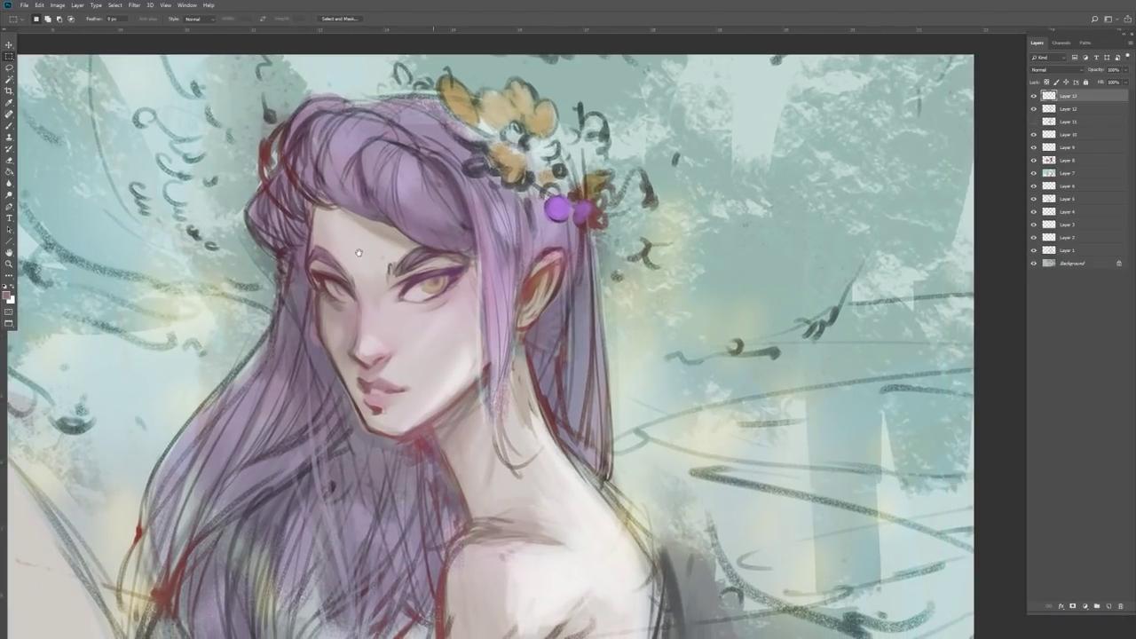
pyautogui.hscroll(1, 358, 253)
pyautogui.click(9, 126)
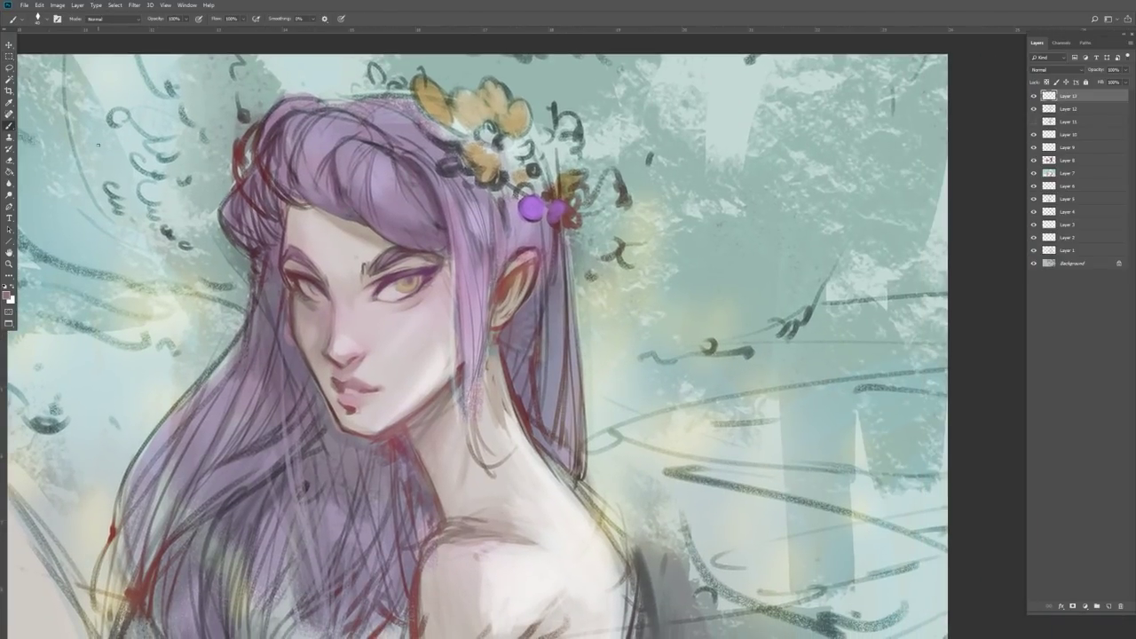
# Sample skin and purple hair tones around the near eye and paint the long strand beside the cheek
pyautogui.keyDown('alt'); pyautogui.click(315, 300); pyautogui.keyUp('alt')
pyautogui.keyDown('alt'); pyautogui.click(369, 302); pyautogui.keyUp('alt')
pyautogui.keyDown('alt'); pyautogui.click(391, 284); pyautogui.keyUp('alt')
pyautogui.moveTo(376, 297)
pyautogui.mouseDown()
pyautogui.moveTo(447, 267)
pyautogui.moveTo(464, 415)
pyautogui.mouseUp()
pyautogui.keyDown('alt'); pyautogui.click(447, 284); pyautogui.keyUp('alt')
pyautogui.keyDown('alt'); pyautogui.click(369, 230); pyautogui.keyUp('alt')
pyautogui.keyDown('alt'); pyautogui.click(447, 307); pyautogui.keyUp('alt')
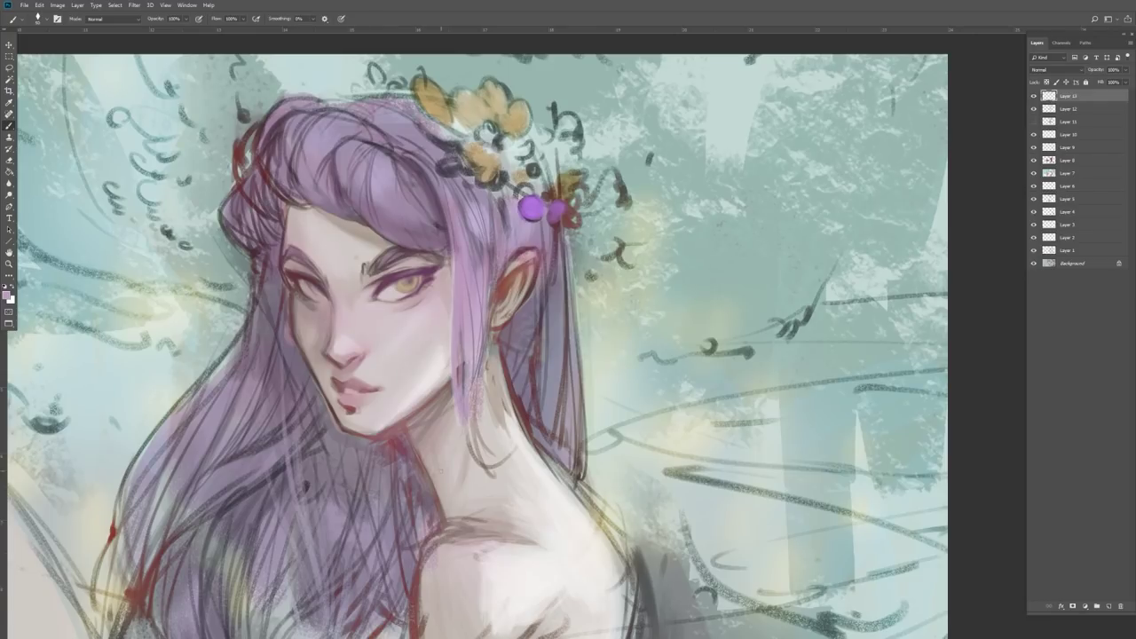
# Sample the shadow tones under the chin and clean up the jawline between the side strand and chin
pyautogui.keyDown('alt'); pyautogui.click(396, 437); pyautogui.keyUp('alt')
pyautogui.moveTo(452, 386); pyautogui.dragTo(412, 435)
pyautogui.keyDown('alt'); pyautogui.click(409, 440); pyautogui.keyUp('alt')
pyautogui.keyDown('alt'); pyautogui.click(438, 411); pyautogui.keyUp('alt')
pyautogui.keyDown('alt'); pyautogui.click(396, 443); pyautogui.keyUp('alt')
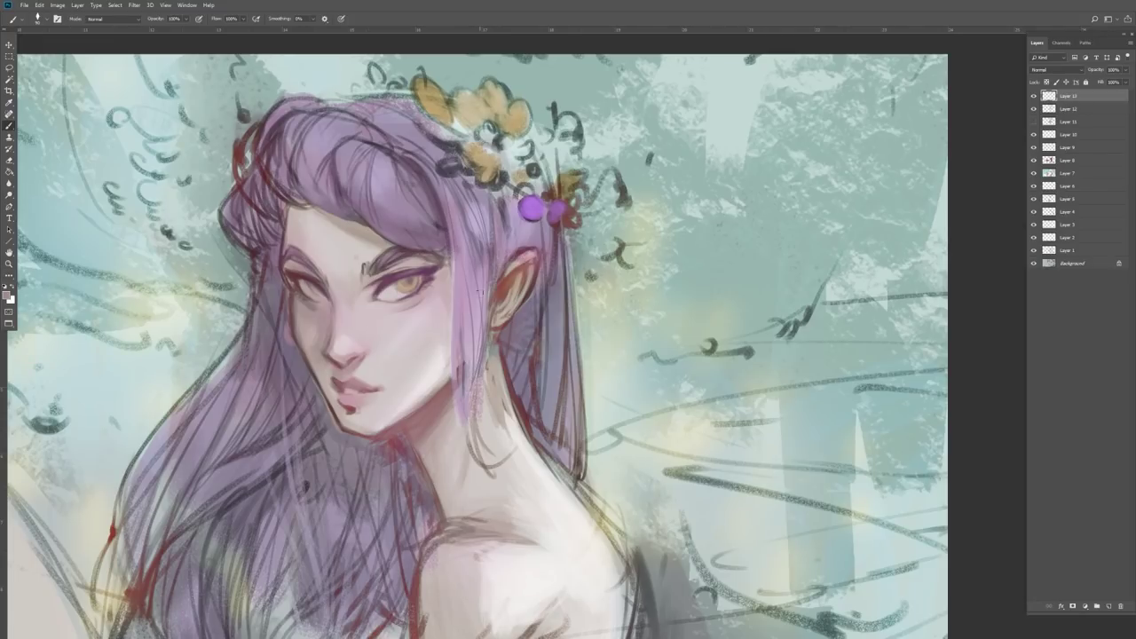
pyautogui.keyDown('alt'); pyautogui.click(400, 276); pyautogui.keyUp('alt')
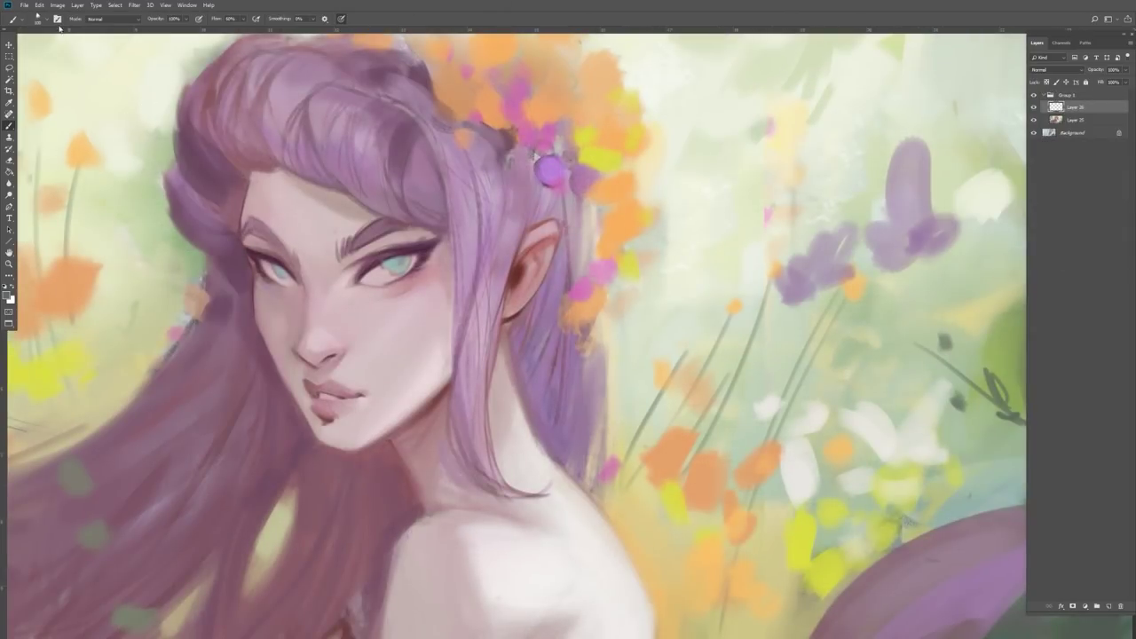
# Set the foreground color to a darker tone for detailing the face and hair
pyautogui.click(7, 296)
pyautogui.click(289, 332)
pyautogui.click(423, 253)
pyautogui.moveTo(294, 224); pyautogui.dragTo(240, 237)
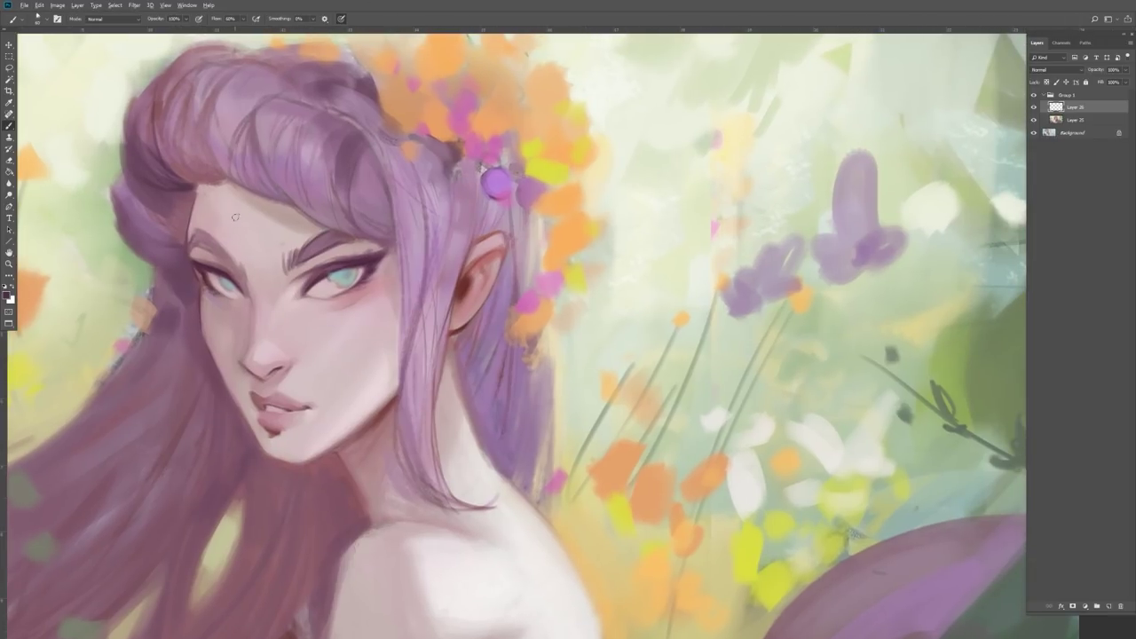
# Flip the canvas horizontally and paint the hairline at the far side of the forehead with a sampled tone
pyautogui.hotkey('ctrl', 'shift', 'h')
pyautogui.moveTo(193, 219)
pyautogui.mouseDown()
pyautogui.moveTo(355, 251)
pyautogui.moveTo(387, 206)
pyautogui.moveTo(364, 246)
pyautogui.mouseUp()
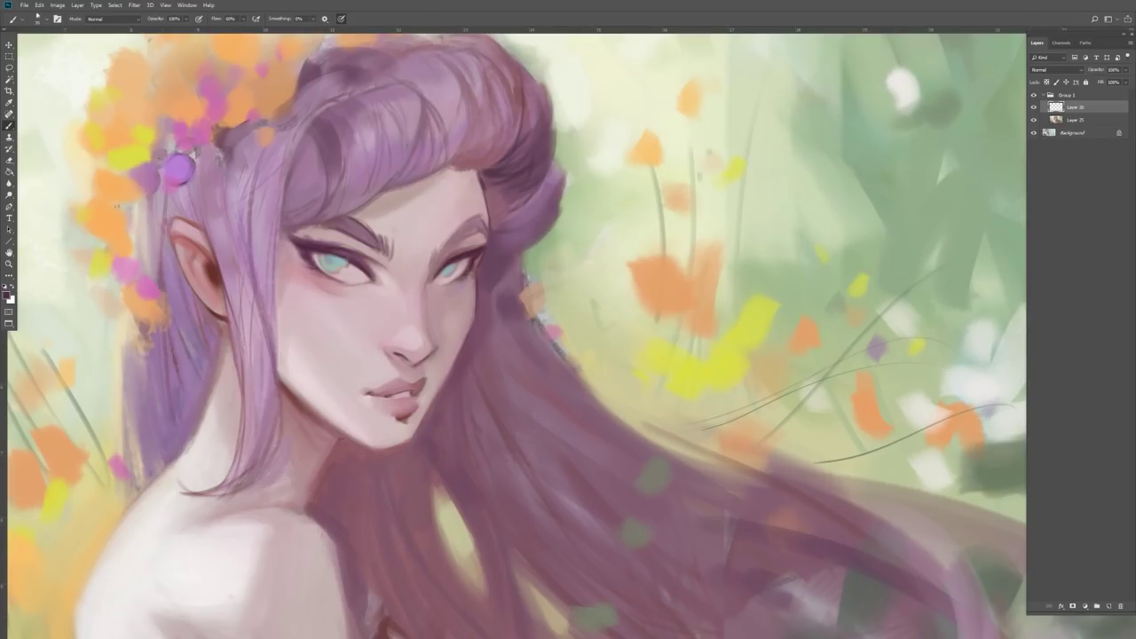
pyautogui.keyDown('alt'); pyautogui.click(481, 170); pyautogui.keyUp('alt')
pyautogui.moveTo(478, 173); pyautogui.dragTo(487, 196)
# Refine the near eye's upper lid line and inner corner with sampled dark and skin tones
pyautogui.click(13, 263)
pyautogui.keyDown('alt'); pyautogui.click(269, 203); pyautogui.keyUp('alt')
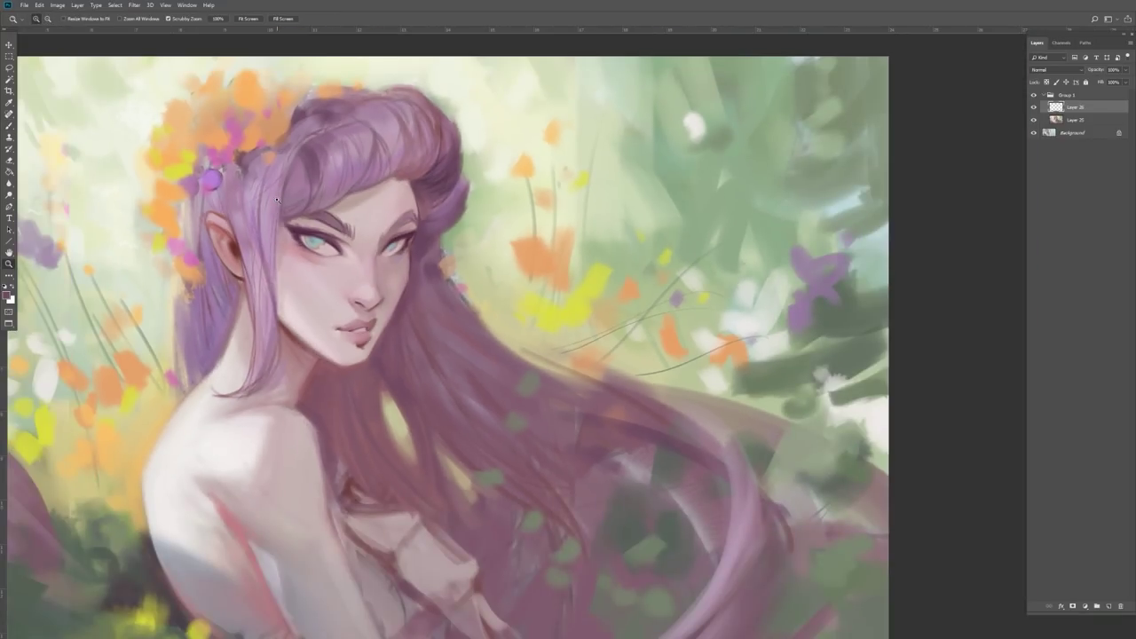
pyautogui.click(265, 160)
pyautogui.click(10, 126)
pyautogui.keyDown('alt'); pyautogui.click(307, 267); pyautogui.keyUp('alt')
pyautogui.moveTo(327, 273); pyautogui.dragTo(359, 286)
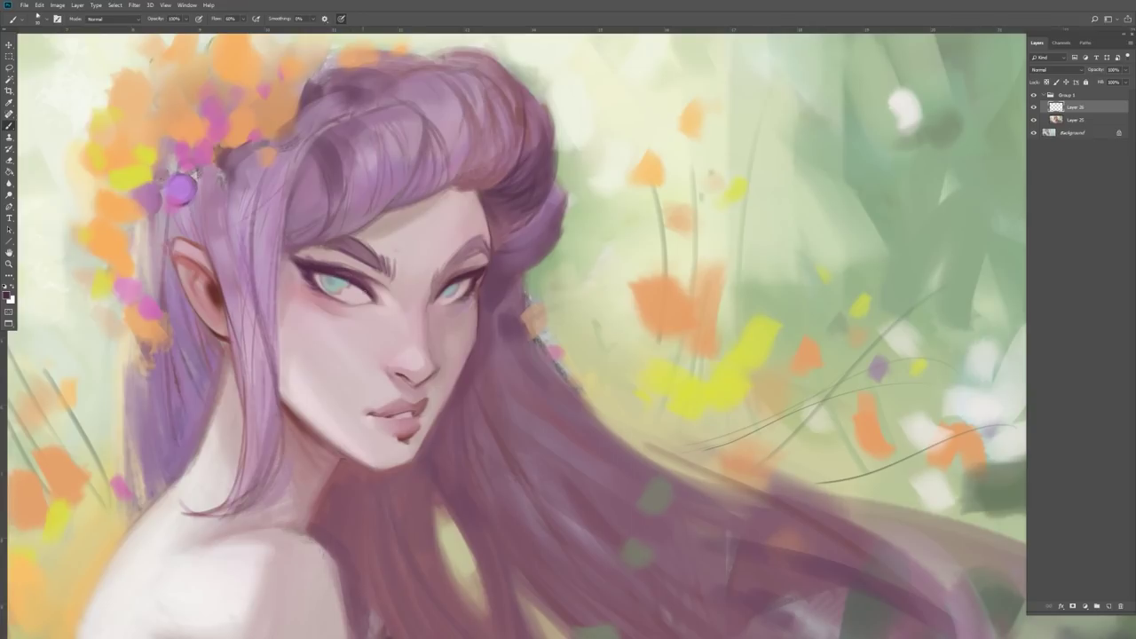
pyautogui.keyDown('alt'); pyautogui.click(369, 306); pyautogui.keyUp('alt')
pyautogui.keyDown('alt'); pyautogui.click(371, 296); pyautogui.keyUp('alt')
pyautogui.moveTo(373, 293); pyautogui.dragTo(365, 300)
pyautogui.keyDown('alt'); pyautogui.click(362, 304); pyautogui.keyUp('alt')
pyautogui.click(9, 57)
pyautogui.click(9, 126)
# Paint fine strands down the lock in front of the pointed ear with sampled purple hair tones
pyautogui.keyDown('alt'); pyautogui.click(230, 180); pyautogui.keyUp('alt')
pyautogui.moveTo(228, 284); pyautogui.dragTo(231, 320)
pyautogui.moveTo(230, 239); pyautogui.dragTo(244, 338)
pyautogui.moveTo(233, 254); pyautogui.dragTo(254, 322)
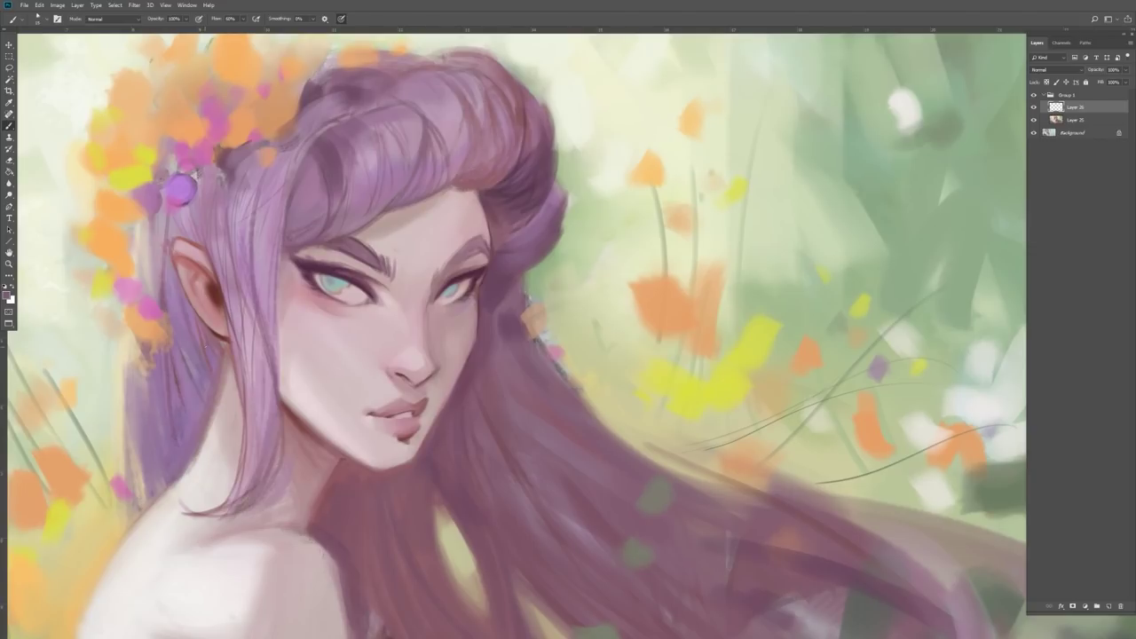
pyautogui.keyDown('alt'); pyautogui.click(280, 234); pyautogui.keyUp('alt')
pyautogui.keyDown('alt'); pyautogui.click(272, 214); pyautogui.keyUp('alt')
pyautogui.moveTo(253, 221); pyautogui.dragTo(261, 326)
pyautogui.scroll(-5, 397, 240)
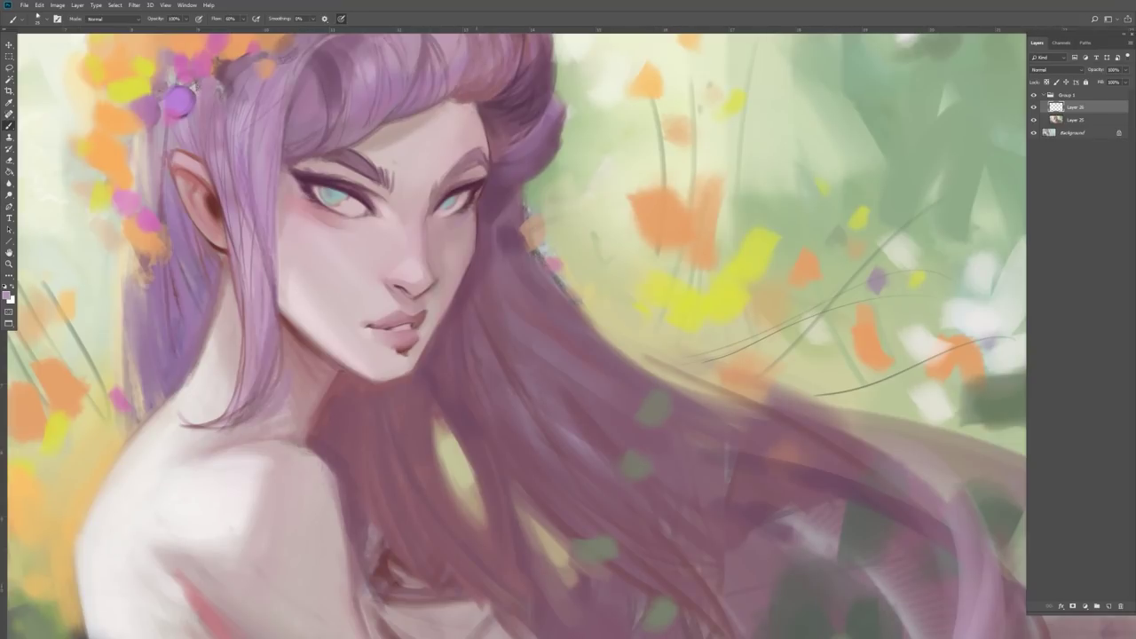
# Paint dark purple shading and strand shapes into the swept-back hair beside the far brow
pyautogui.keyDown('alt'); pyautogui.click(522, 131); pyautogui.keyUp('alt')
pyautogui.moveTo(550, 102); pyautogui.dragTo(517, 177)
pyautogui.moveTo(537, 163)
pyautogui.mouseDown()
pyautogui.moveTo(504, 175)
pyautogui.moveTo(511, 182)
pyautogui.mouseUp()
pyautogui.moveTo(557, 151)
pyautogui.mouseDown()
pyautogui.moveTo(491, 180)
pyautogui.moveTo(527, 227)
pyautogui.mouseUp()
pyautogui.moveTo(557, 91); pyautogui.dragTo(564, 119)
pyautogui.keyDown('alt'); pyautogui.click(518, 147); pyautogui.keyUp('alt')
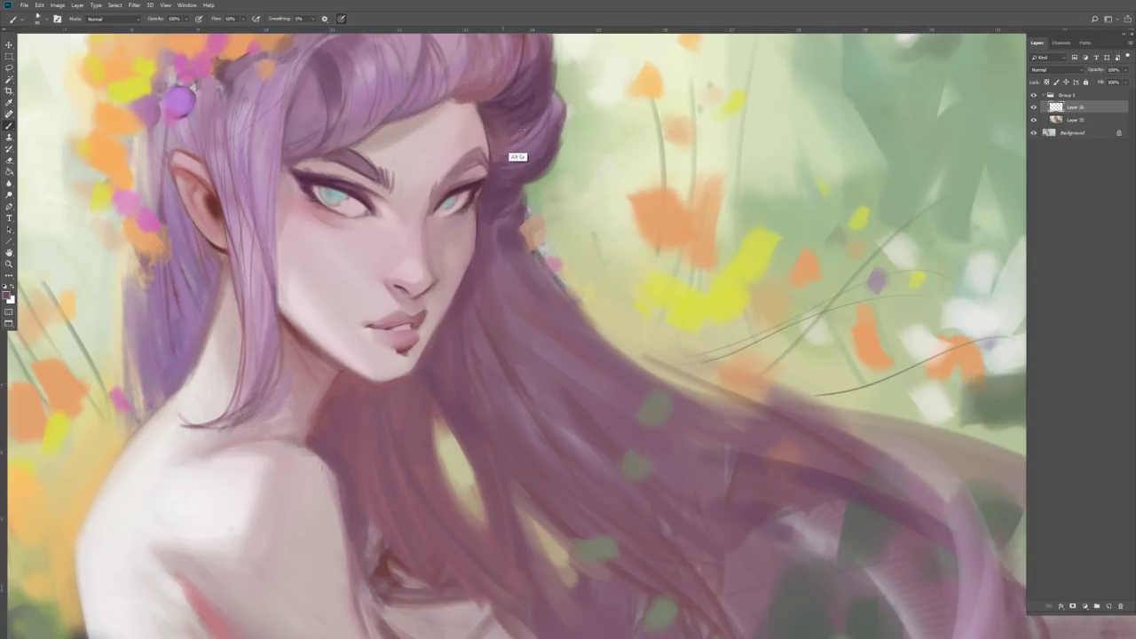
pyautogui.moveTo(531, 115); pyautogui.dragTo(541, 144)
# Mirror the canvas horizontally again and bring the flower crown above the ear into view
pyautogui.moveTo(419, 206); pyautogui.dragTo(369, 289)
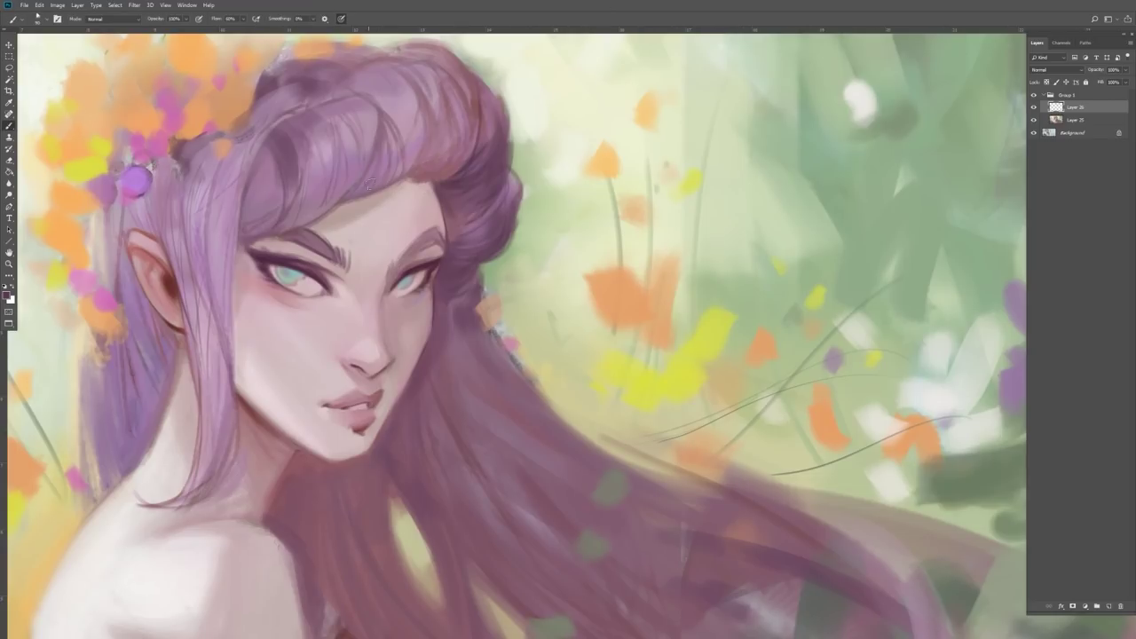
pyautogui.press('alt')
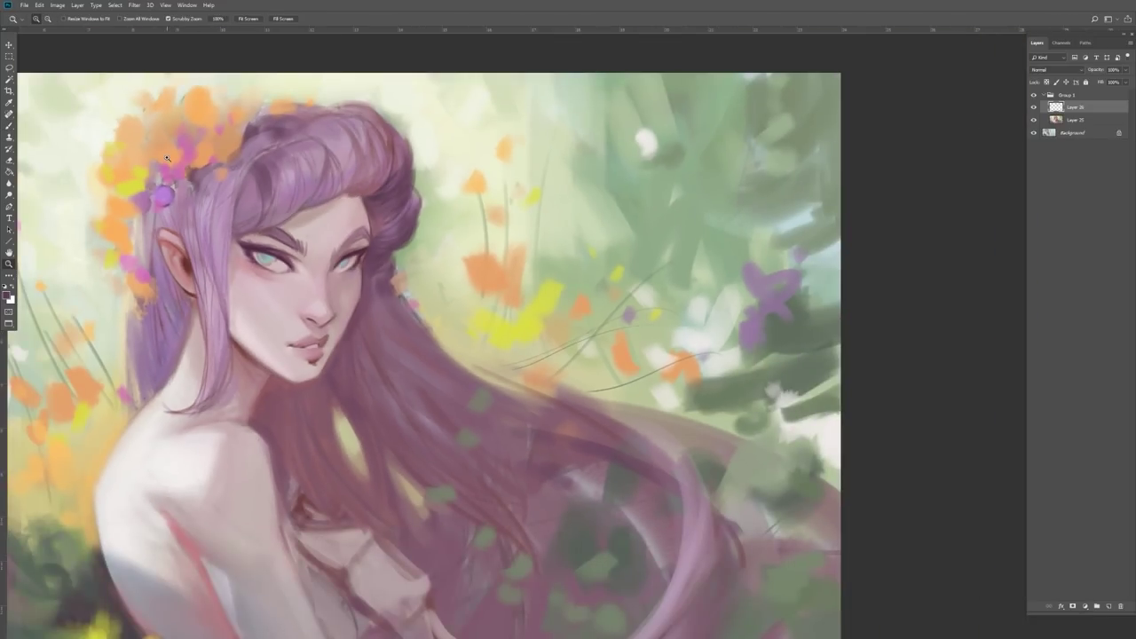
pyautogui.click(259, 124)
pyautogui.press('b')
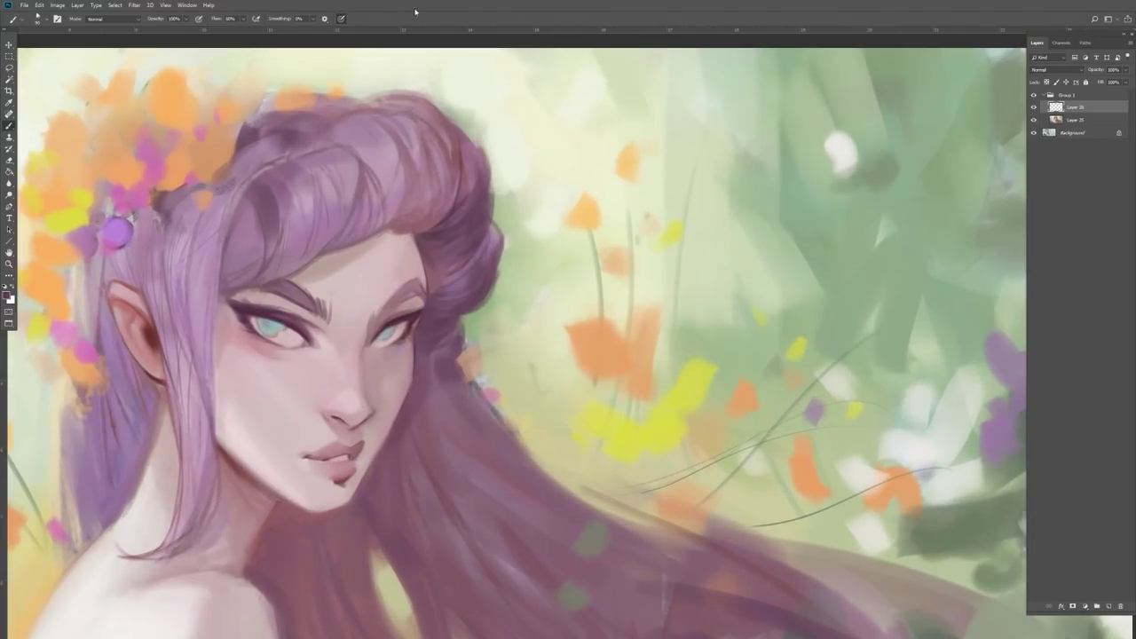
pyautogui.moveTo(444, 169); pyautogui.dragTo(371, 178)
pyautogui.hotkey('ctrl', 'shift', 'h')
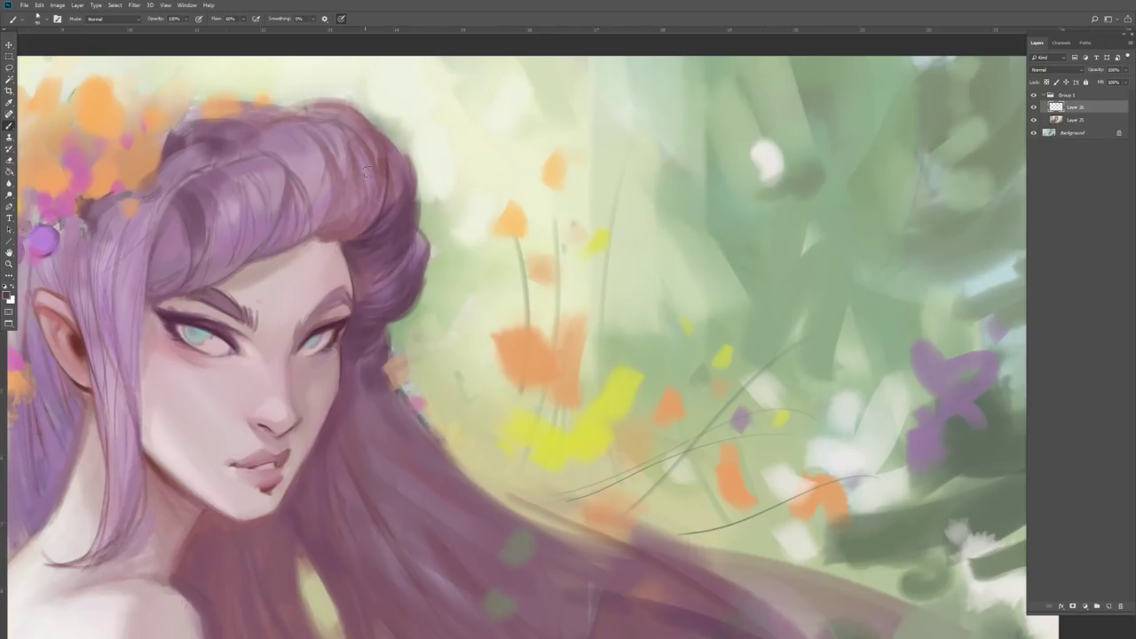
pyautogui.moveTo(560, 193); pyautogui.dragTo(509, 207)
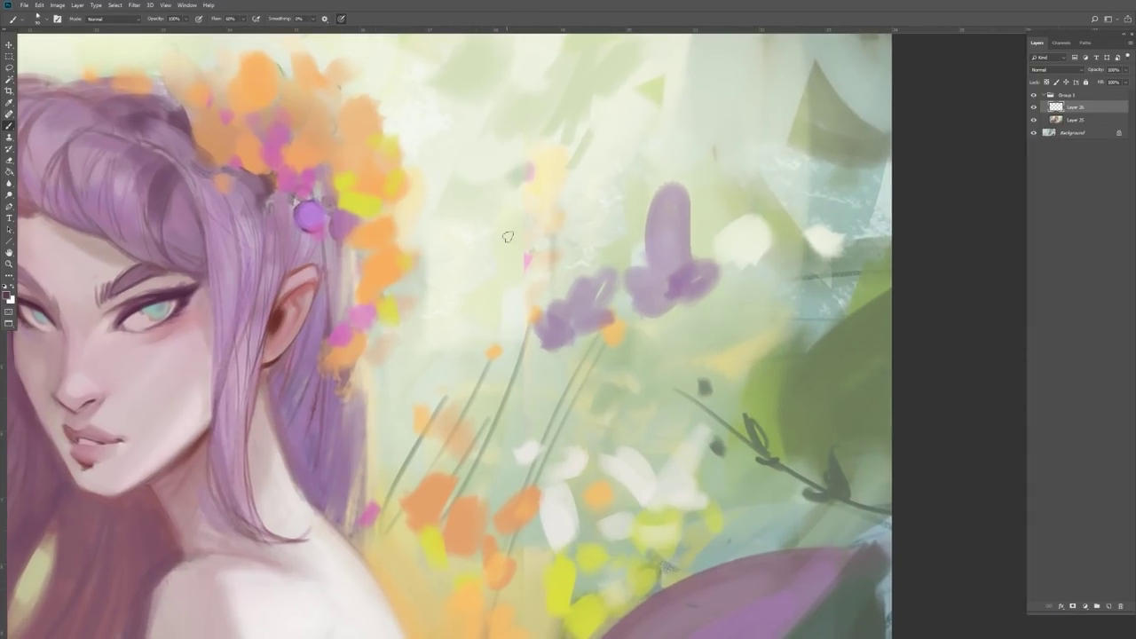
# Sample the crown's orange, pick a darker orange, outline a petal among the upper flowers and resample the orange
pyautogui.keyDown('alt'); pyautogui.click(309, 105); pyautogui.keyUp('alt')
pyautogui.click(7, 295)
pyautogui.click(292, 284)
pyautogui.click(421, 252)
pyautogui.moveTo(297, 95); pyautogui.dragTo(319, 125)
pyautogui.click(6, 296)
pyautogui.click(421, 253)
pyautogui.keyDown('alt'); pyautogui.click(321, 118); pyautogui.keyUp('alt')
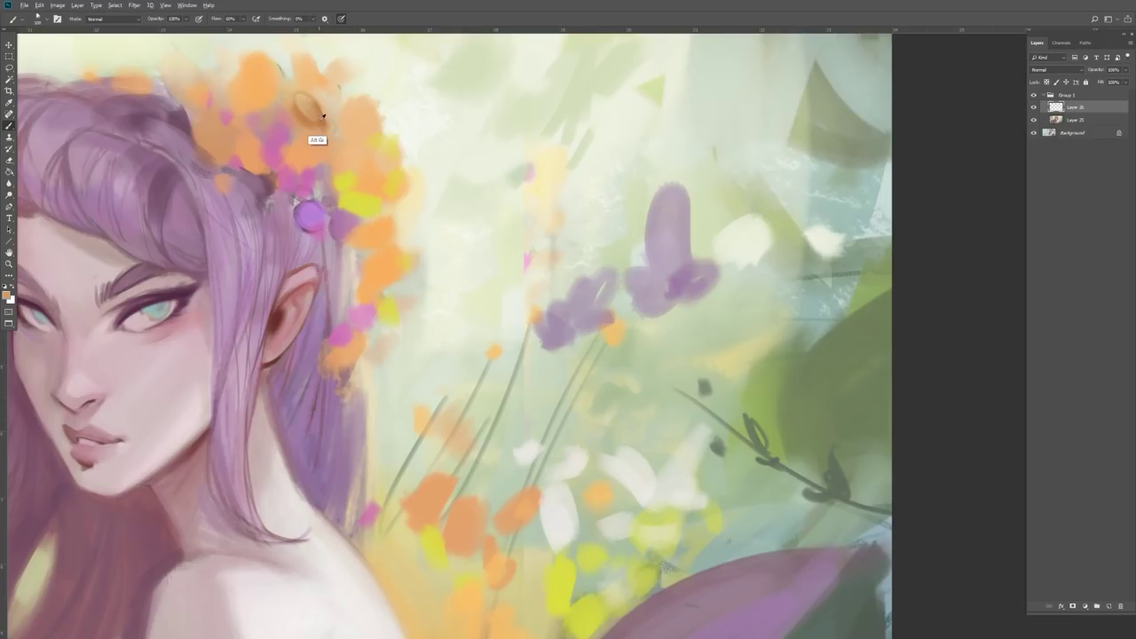